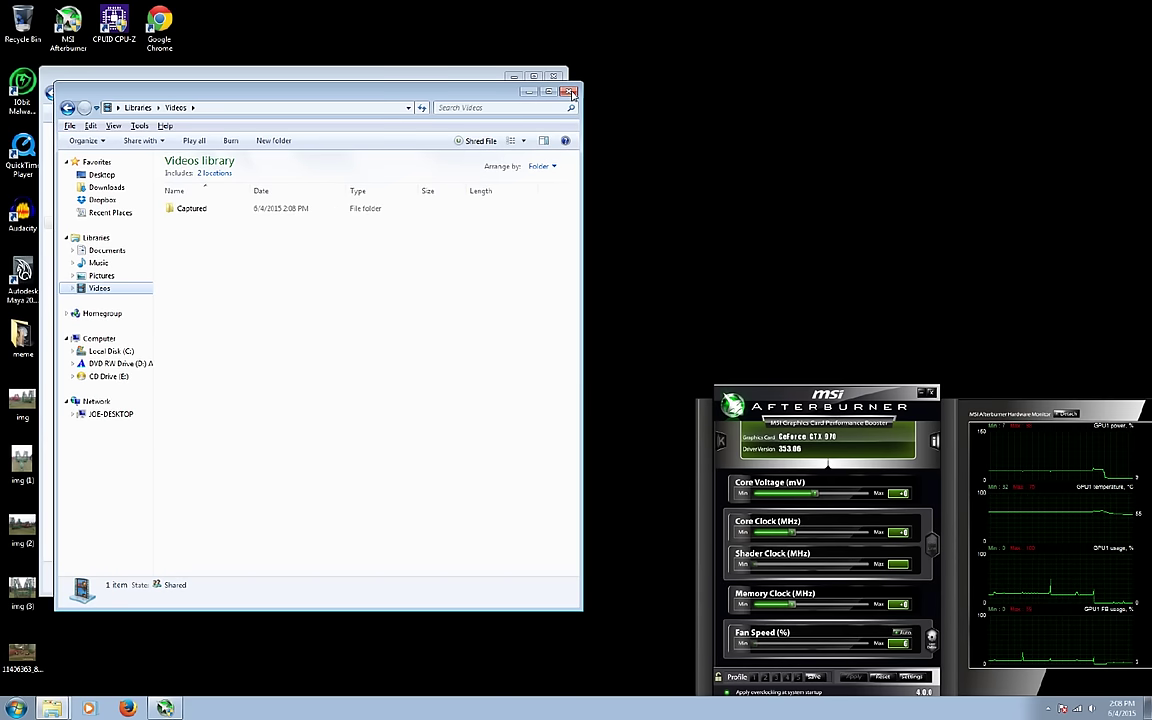
Step: Close the Videos window and open MT875E.i3d from the FS15_Challenger875E mod folder
{"action": "left_click", "coordinate": [569, 92]}
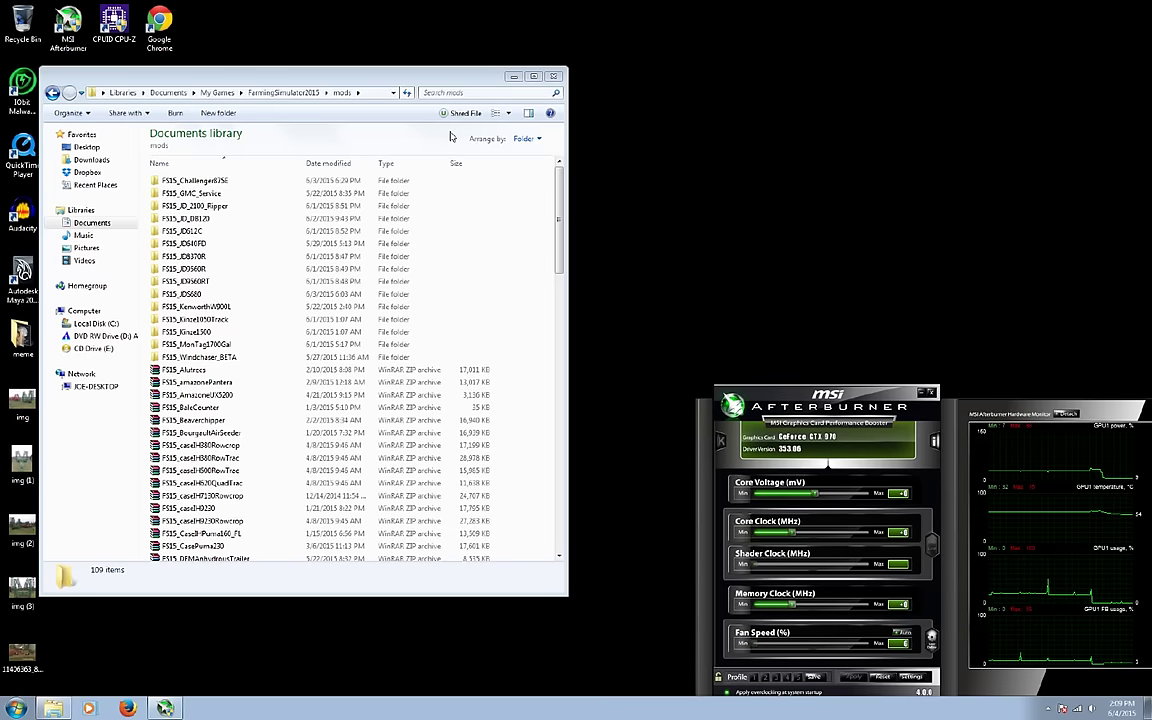
{"action": "left_click_drag", "start_coordinate": [453, 74], "coordinate": [424, 158]}
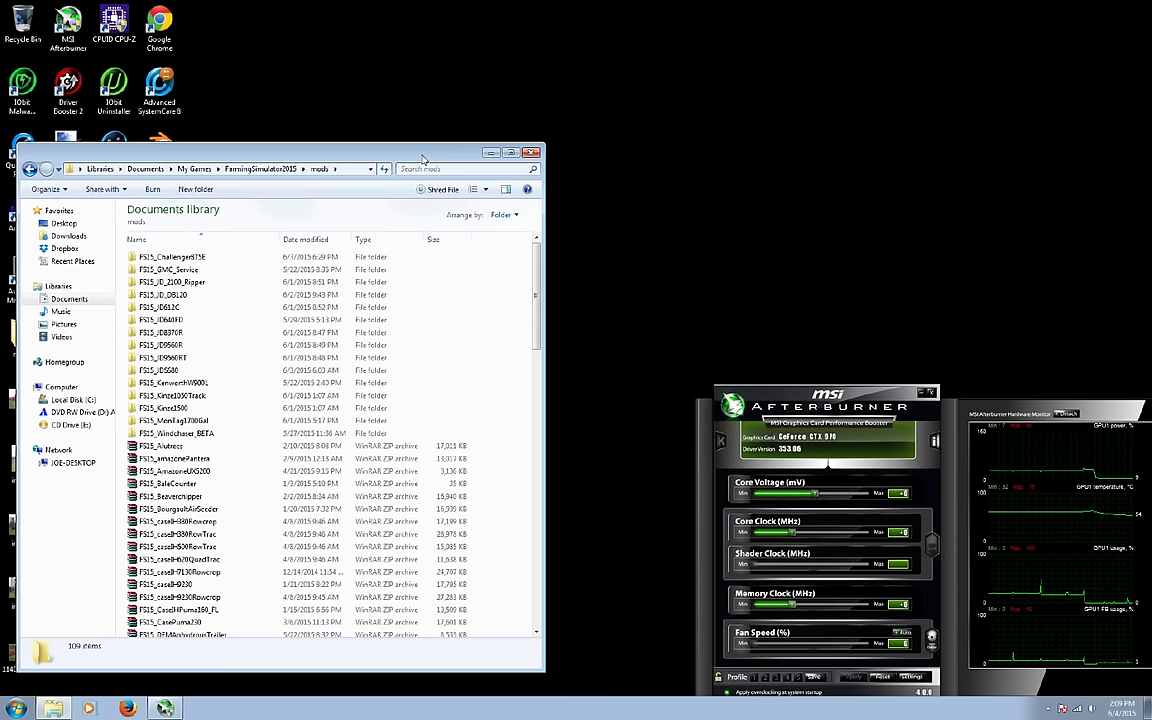
{"action": "left_click_drag", "start_coordinate": [385, 148], "coordinate": [410, 115]}
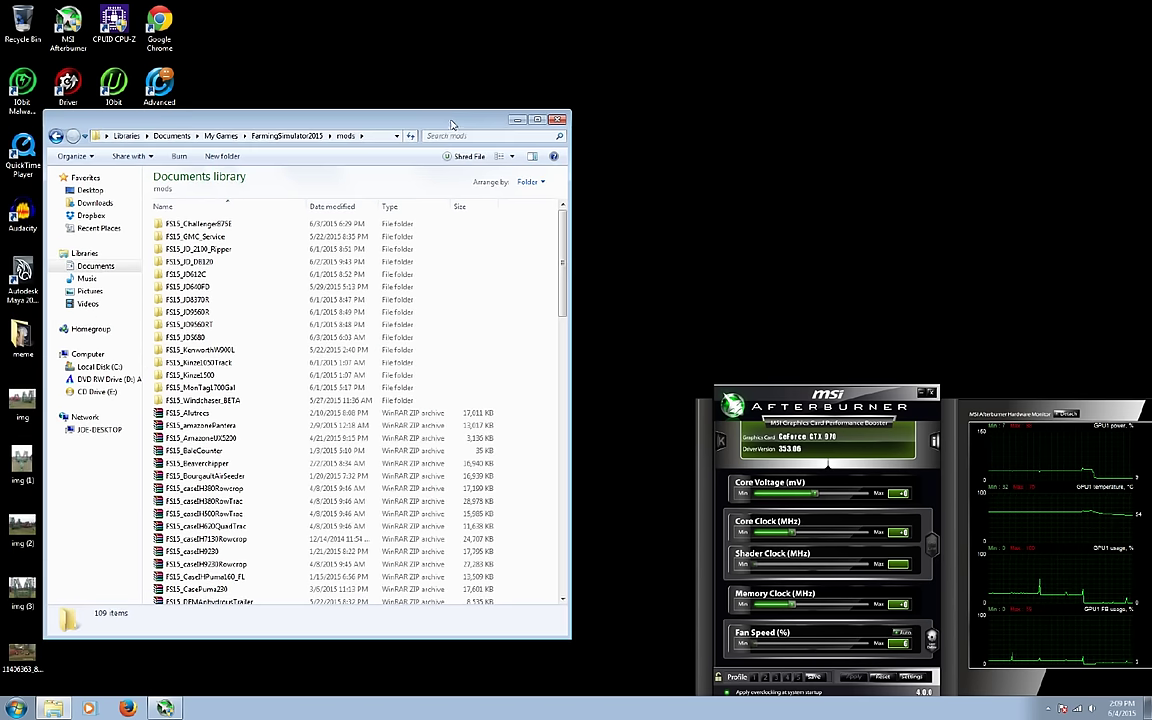
{"action": "double_click", "coordinate": [198, 226]}
{"action": "left_click", "coordinate": [210, 224]}
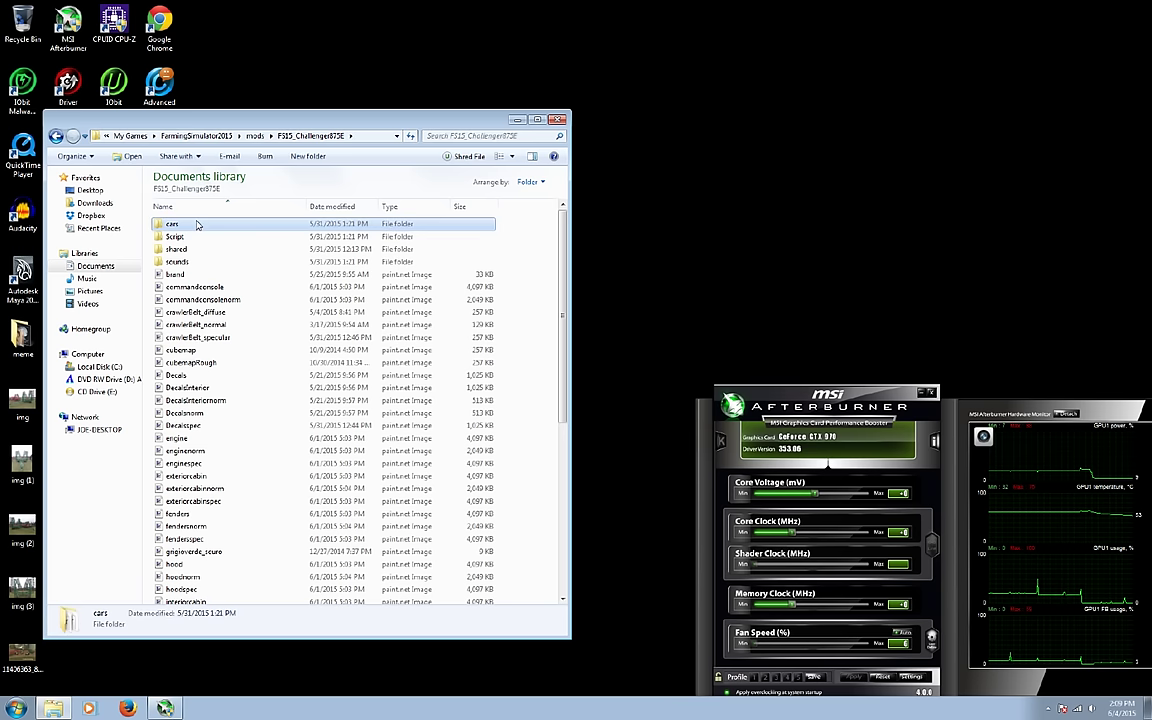
{"action": "scroll", "coordinate": [355, 299], "scroll_direction": "down", "scroll_amount": 8}
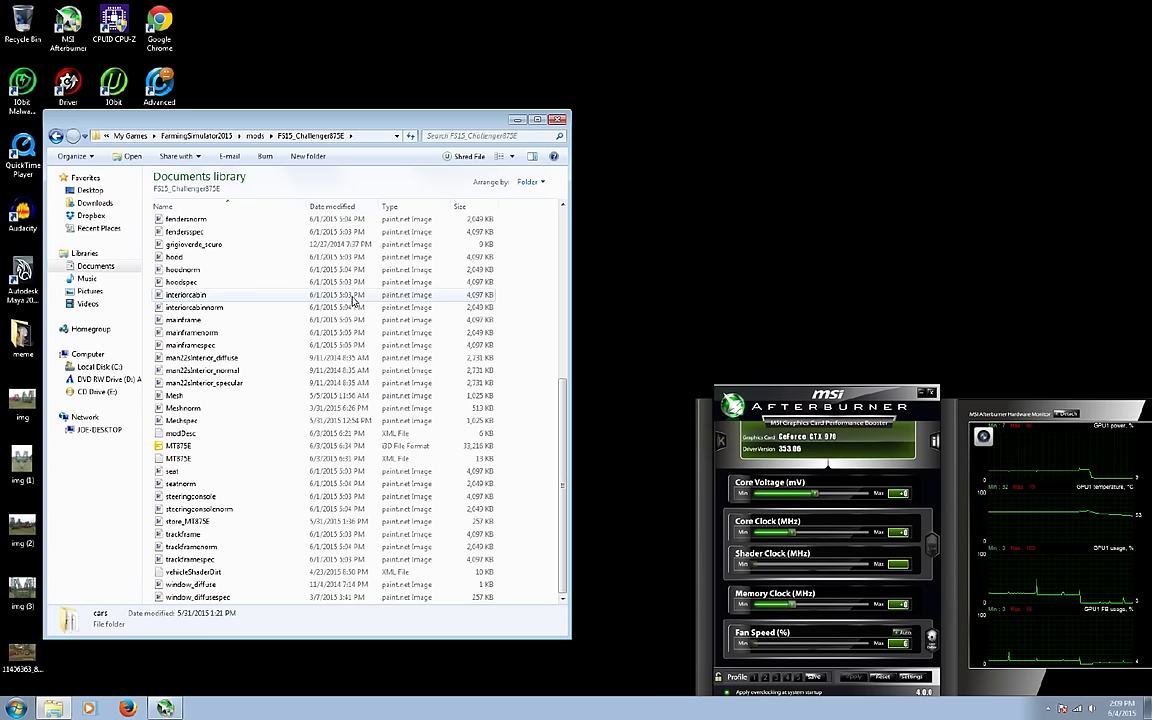
{"action": "left_click", "coordinate": [180, 450]}
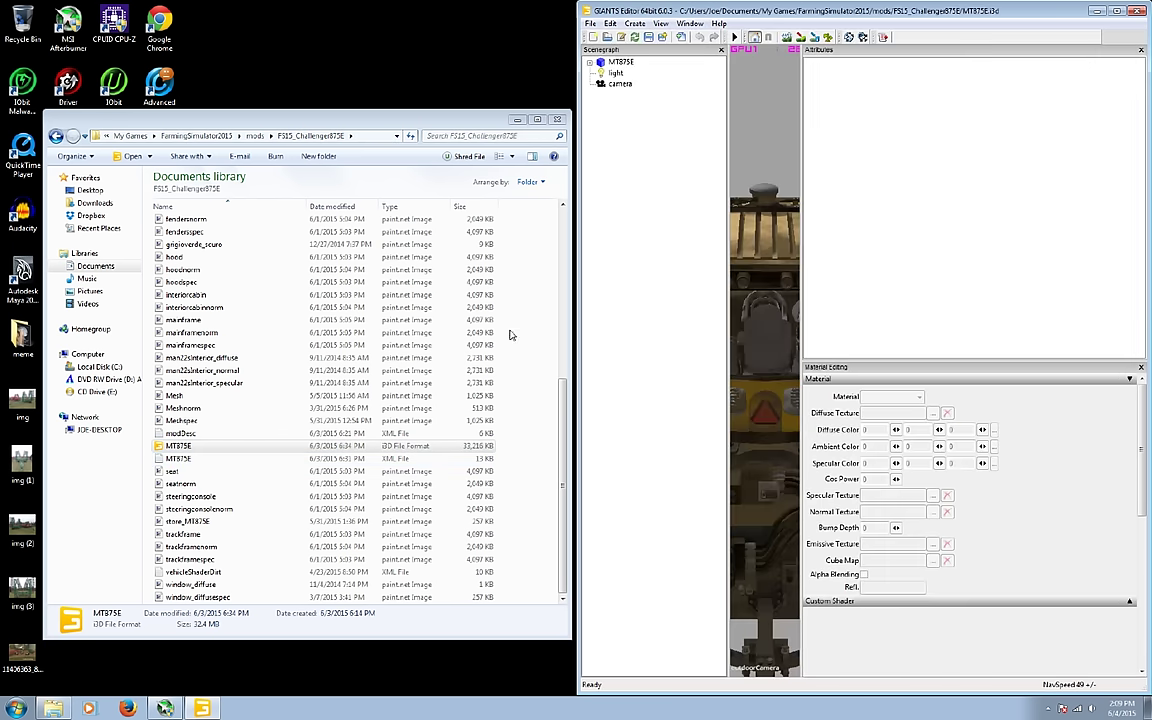
Step: Maximize the editor, widen the 3D view, and expand the MT875E and CabExterior000 branches
{"action": "double_click", "coordinate": [1008, 10]}
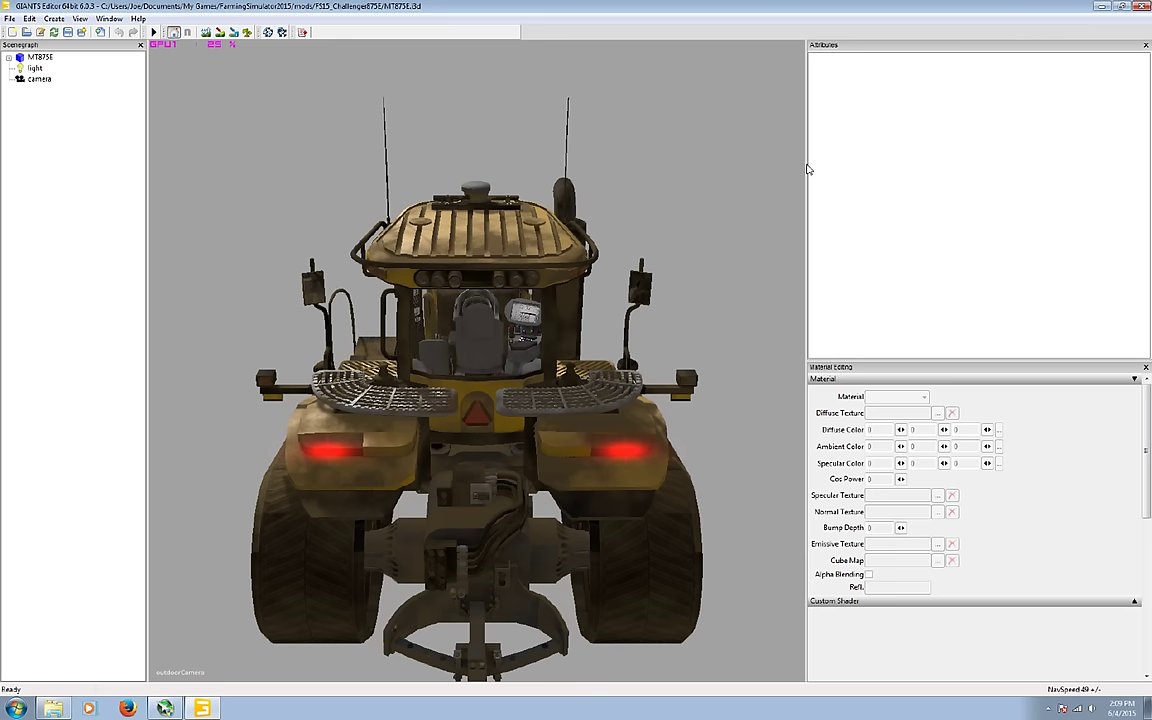
{"action": "left_click_drag", "start_coordinate": [808, 170], "coordinate": [985, 181]}
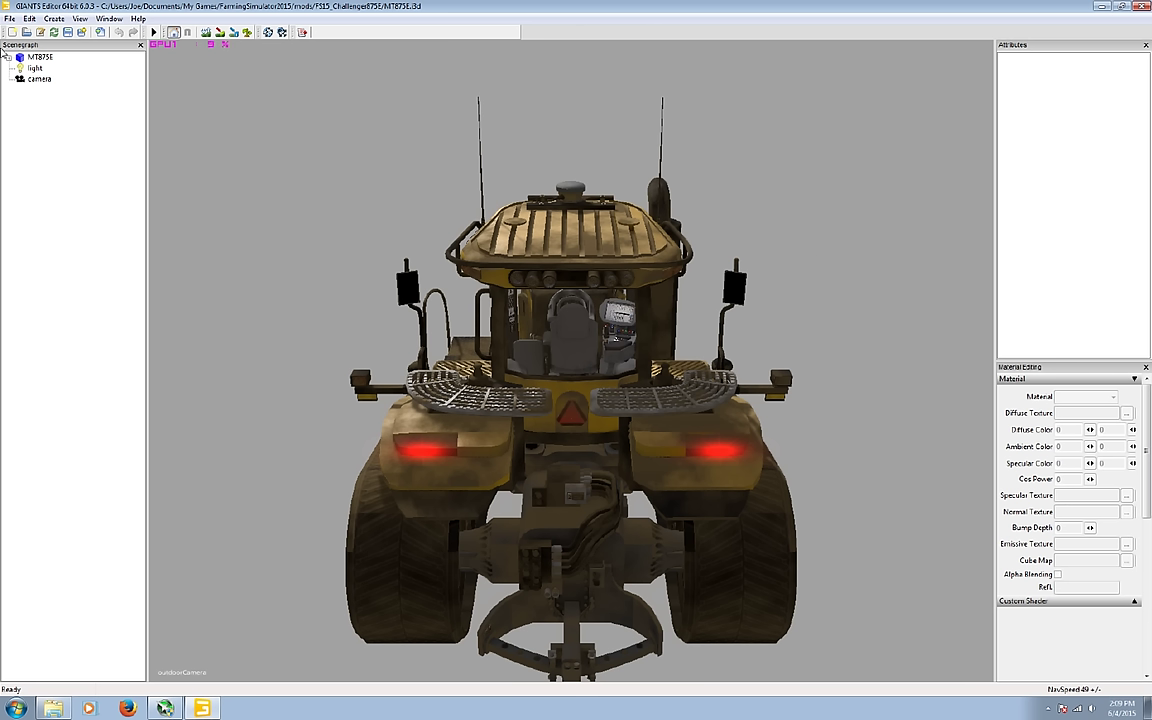
{"action": "left_click", "coordinate": [8, 57]}
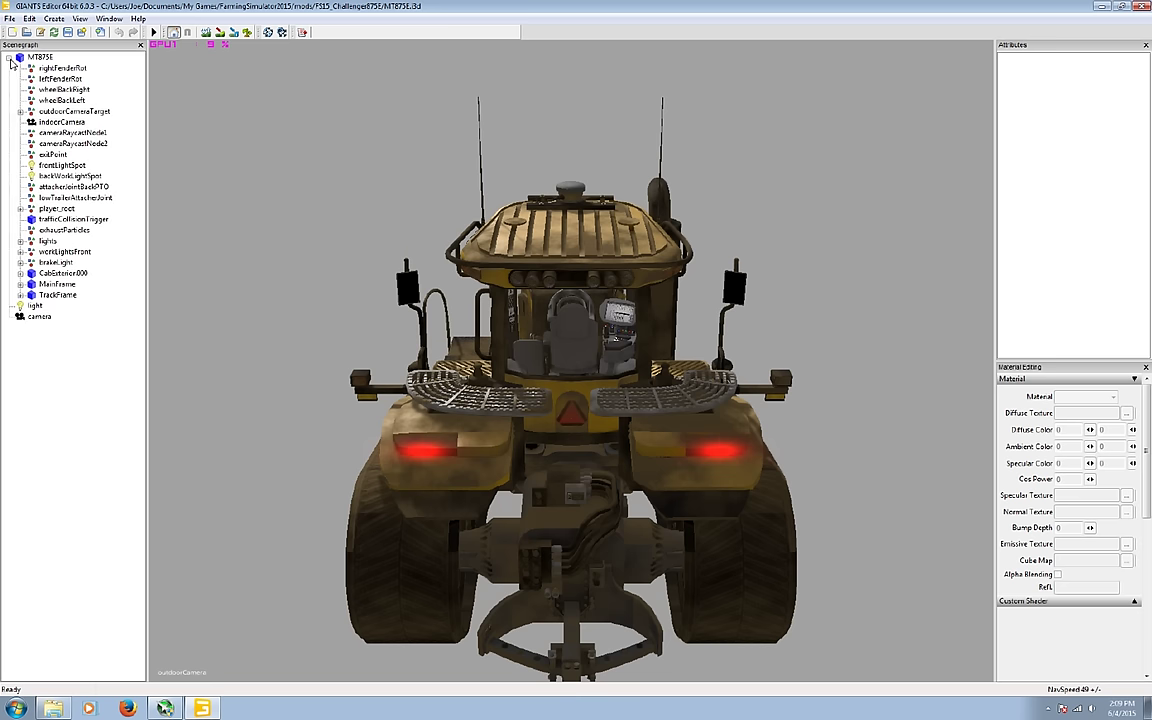
{"action": "left_click", "coordinate": [20, 273]}
{"action": "left_click", "coordinate": [31, 359]}
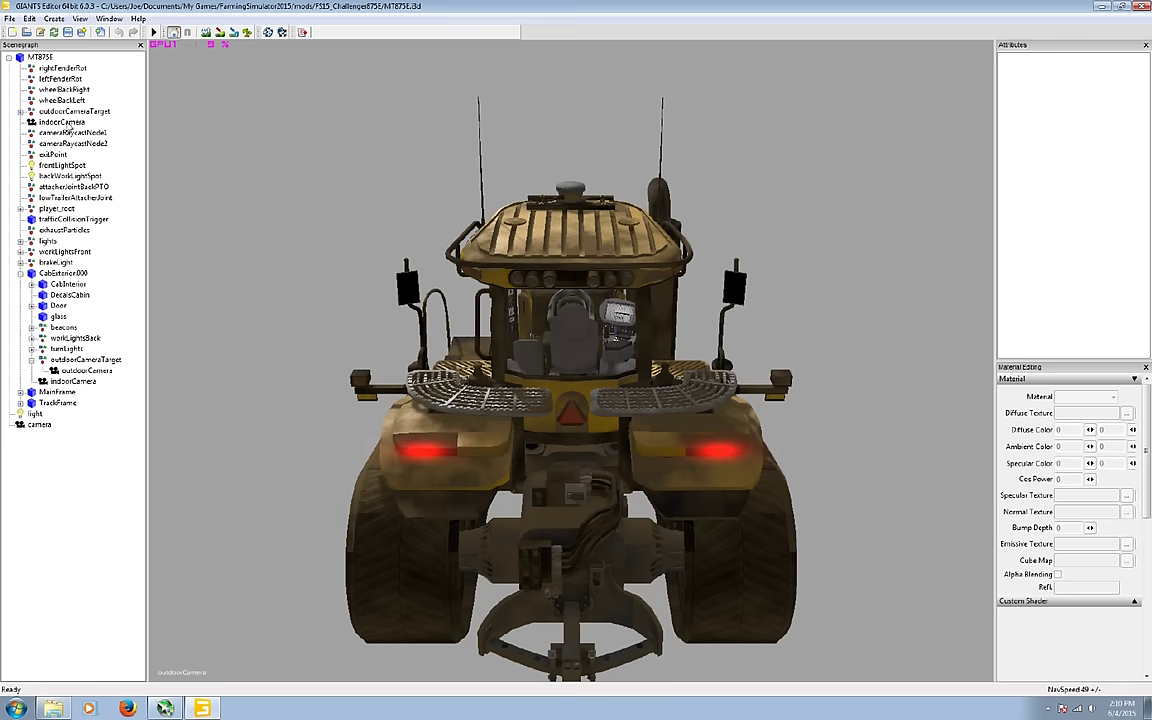
Step: Select CabExterior000, CabInterior and MainFrame to see each outlined, then collapse the tree
{"action": "left_click", "coordinate": [63, 273]}
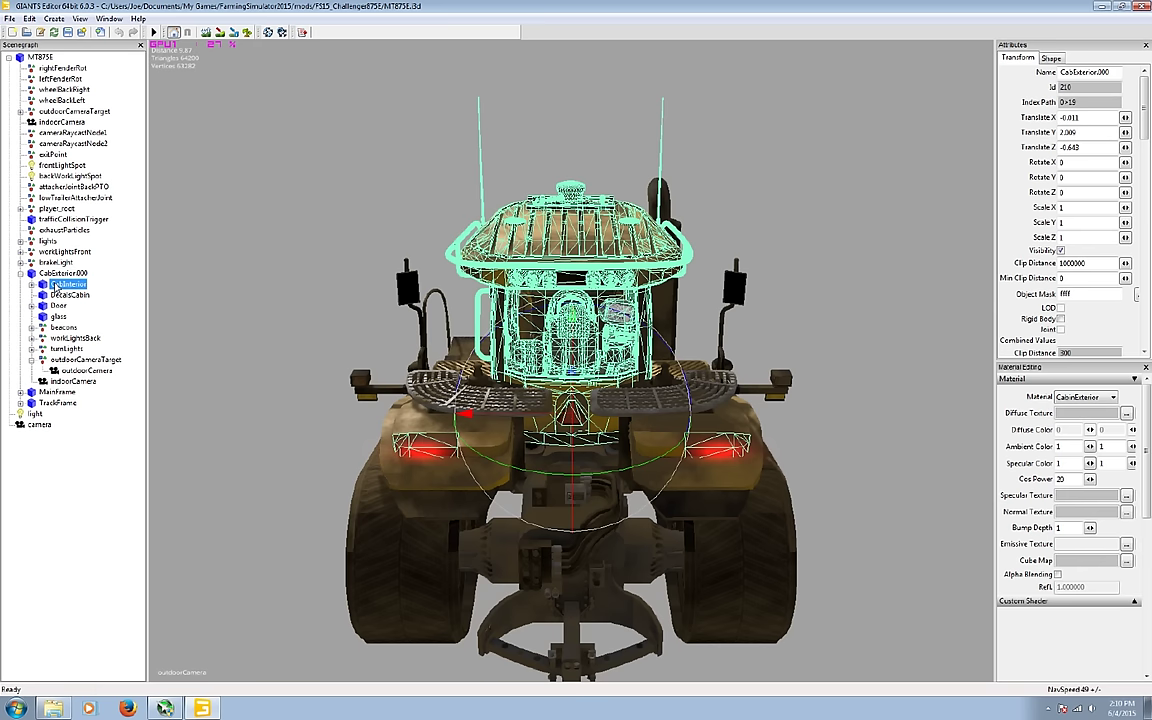
{"action": "left_click", "coordinate": [56, 285]}
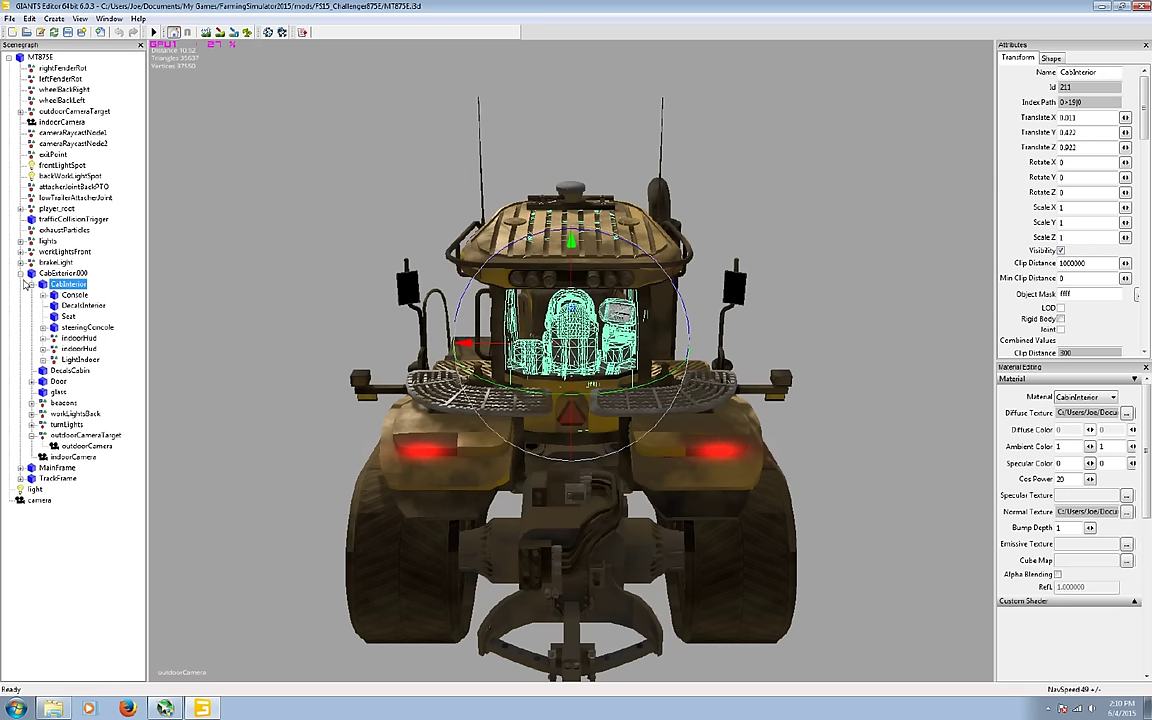
{"action": "left_click", "coordinate": [21, 274]}
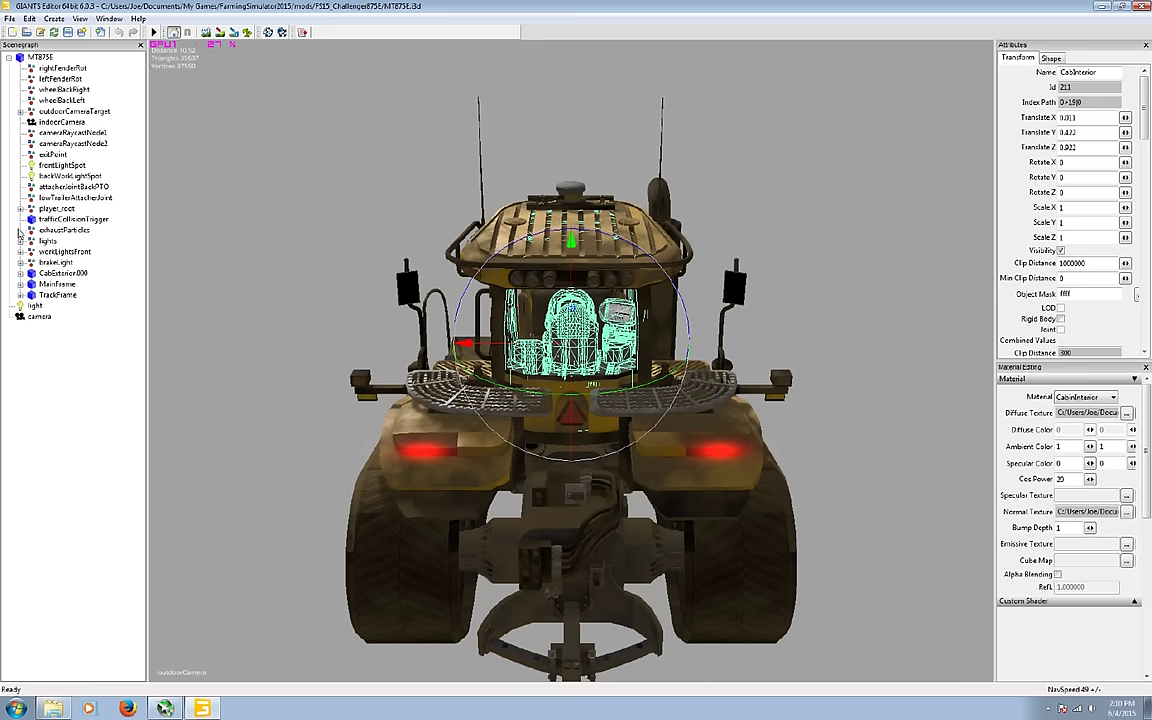
{"action": "left_click", "coordinate": [53, 285]}
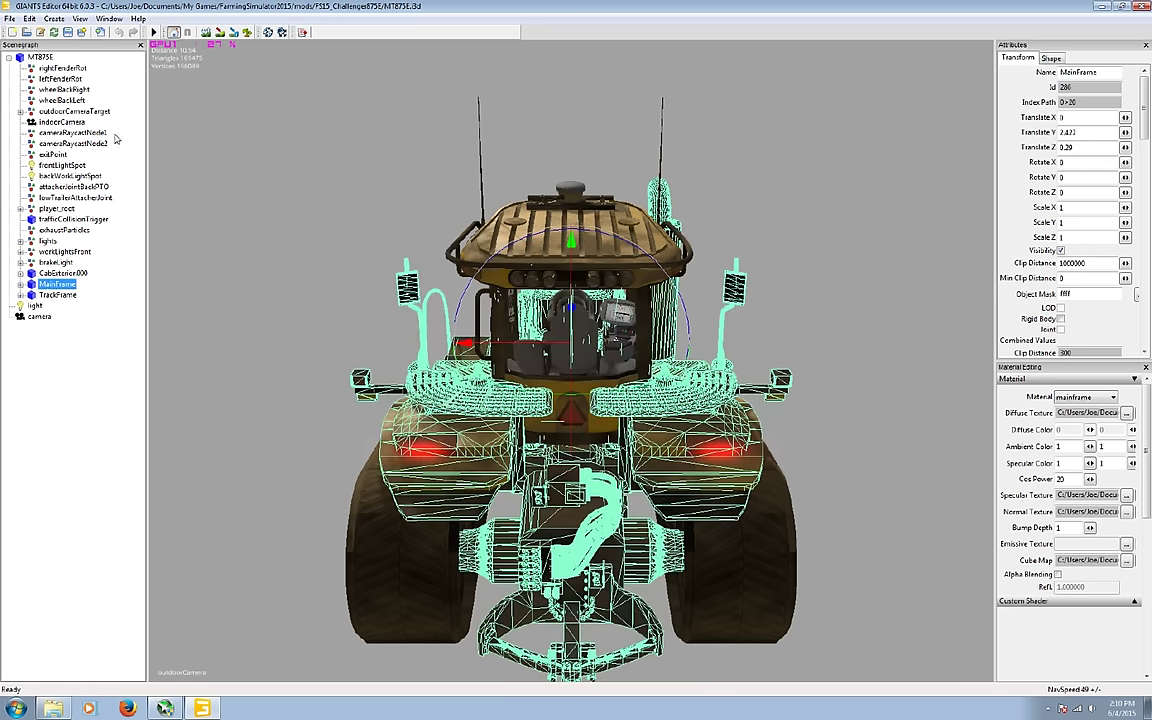
{"action": "left_click", "coordinate": [9, 57]}
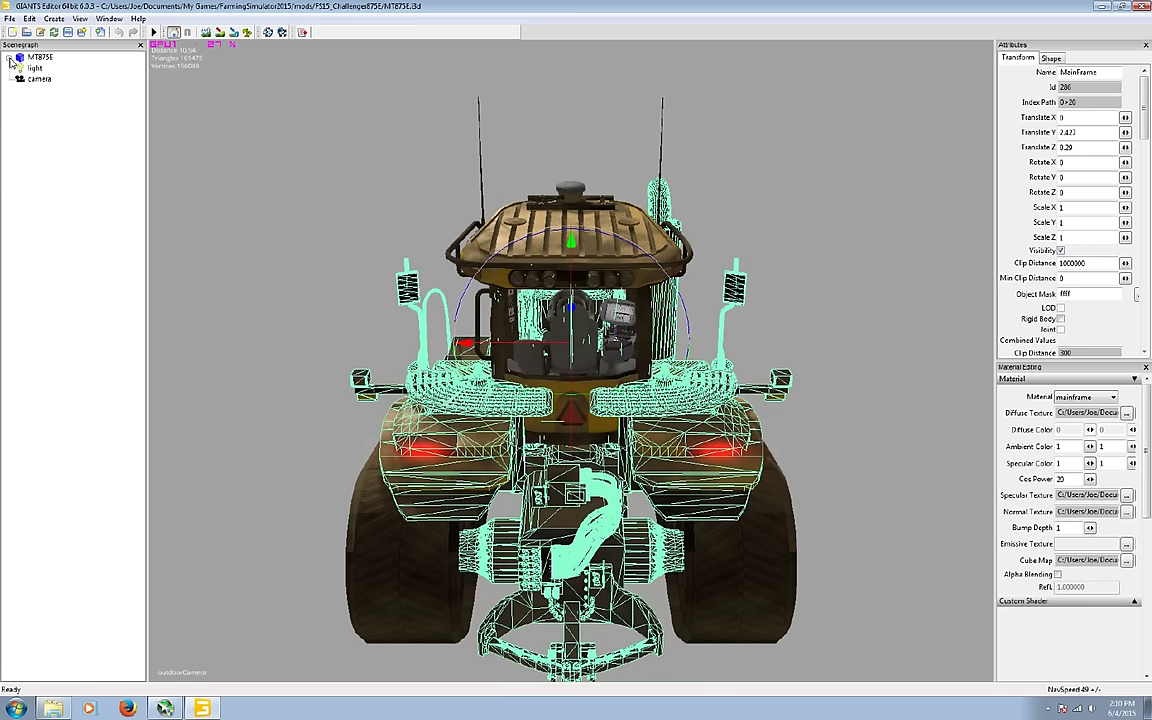
{"action": "left_click", "coordinate": [37, 79]}
{"action": "left_click", "coordinate": [54, 18]}
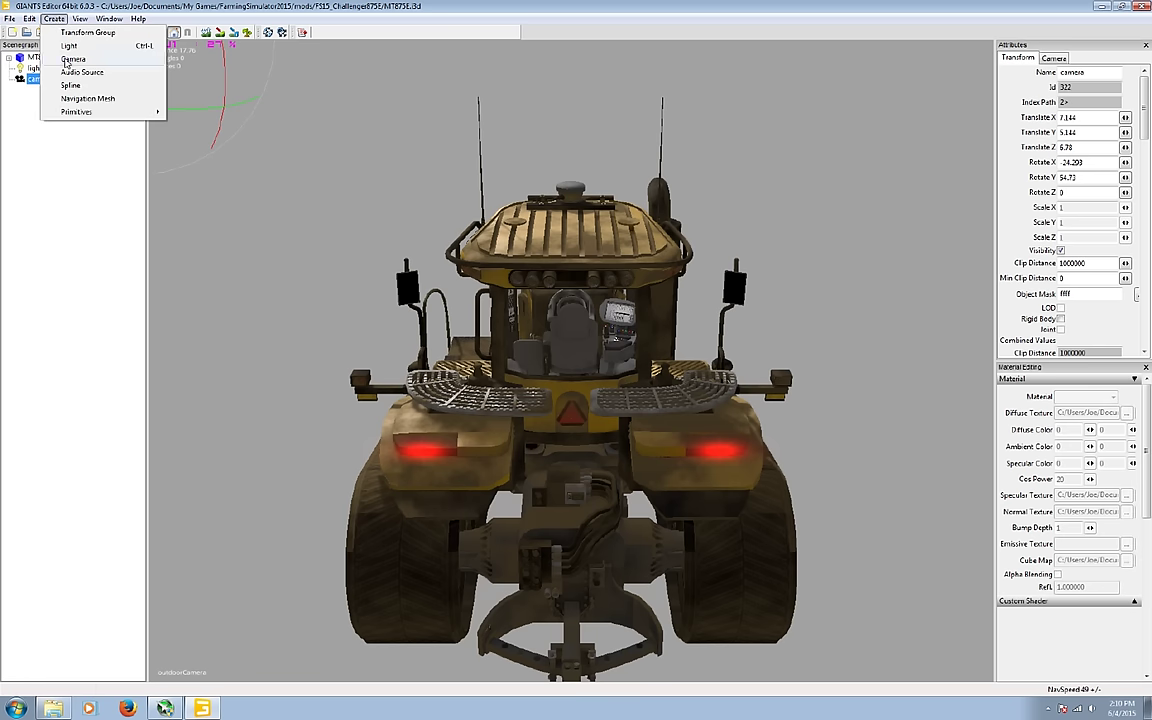
Step: Add a new camera to the scene with Create > Camera
{"action": "left_click", "coordinate": [74, 60]}
{"action": "left_click", "coordinate": [36, 90]}
{"action": "left_click", "coordinate": [57, 103]}
Step: View through the new camera, frame the whole tractor, and select the new camera node
{"action": "left_click", "coordinate": [80, 19]}
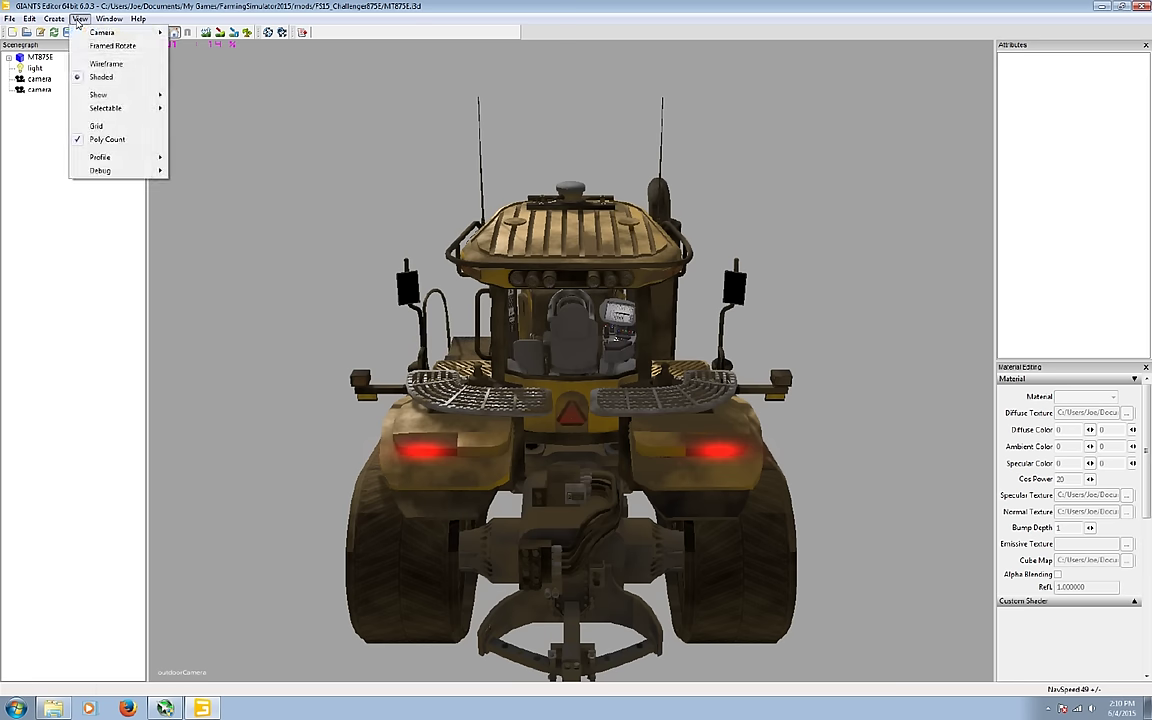
{"action": "mouse_move", "coordinate": [110, 34]}
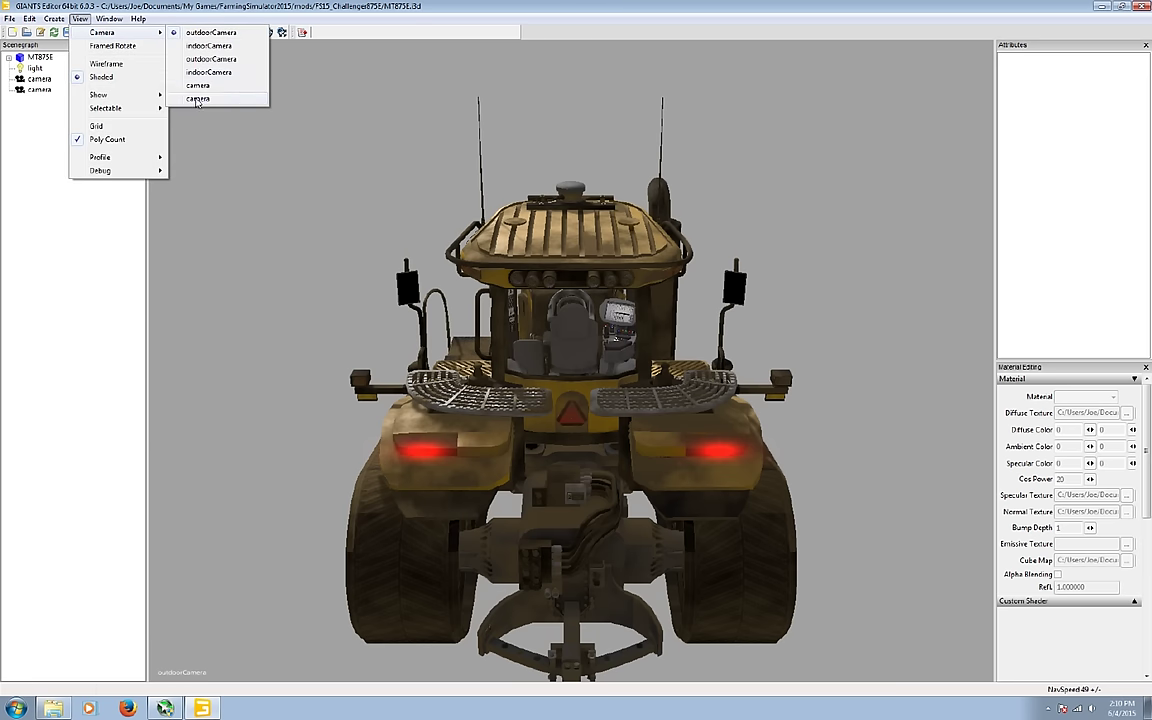
{"action": "left_click", "coordinate": [197, 99]}
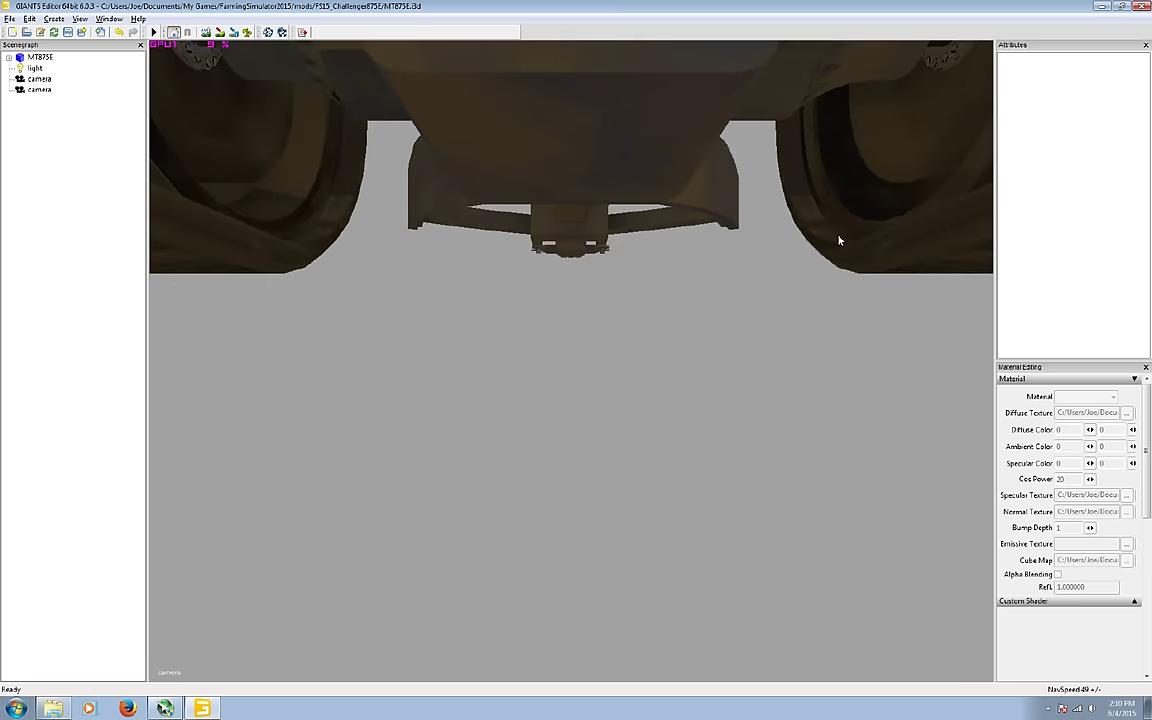
{"action": "right_click_drag", "start_coordinate": [820, 260], "coordinate": [703, 347]}
{"action": "scroll", "coordinate": [669, 360], "scroll_direction": "down", "scroll_amount": 10}
{"action": "scroll", "coordinate": [666, 360], "scroll_direction": "up", "scroll_amount": 12}
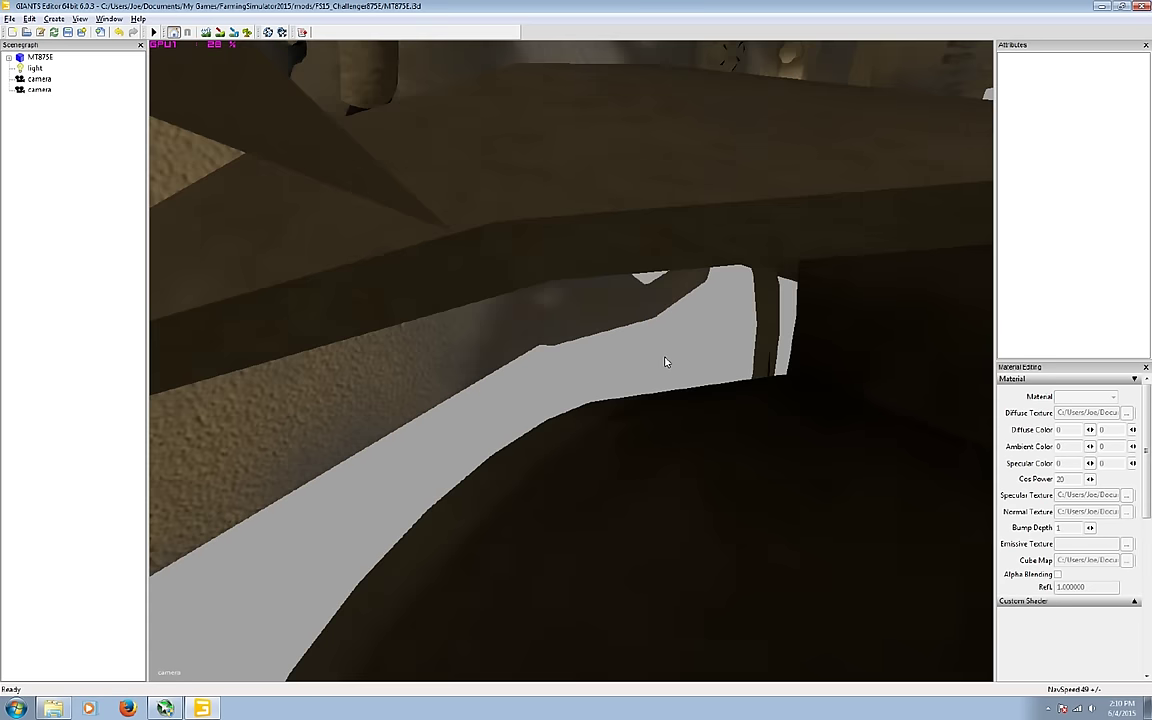
{"action": "scroll", "coordinate": [622, 318], "scroll_direction": "down", "scroll_amount": 3}
{"action": "scroll", "coordinate": [622, 318], "scroll_direction": "down", "scroll_amount": 5}
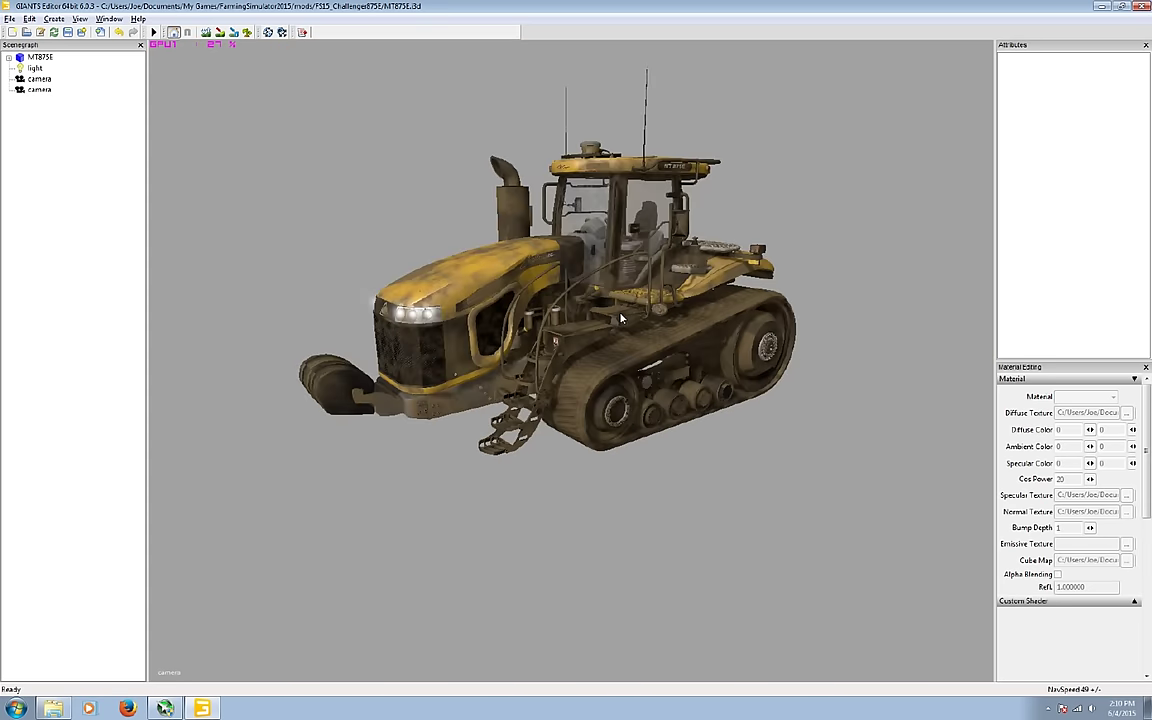
{"action": "left_click", "coordinate": [40, 90]}
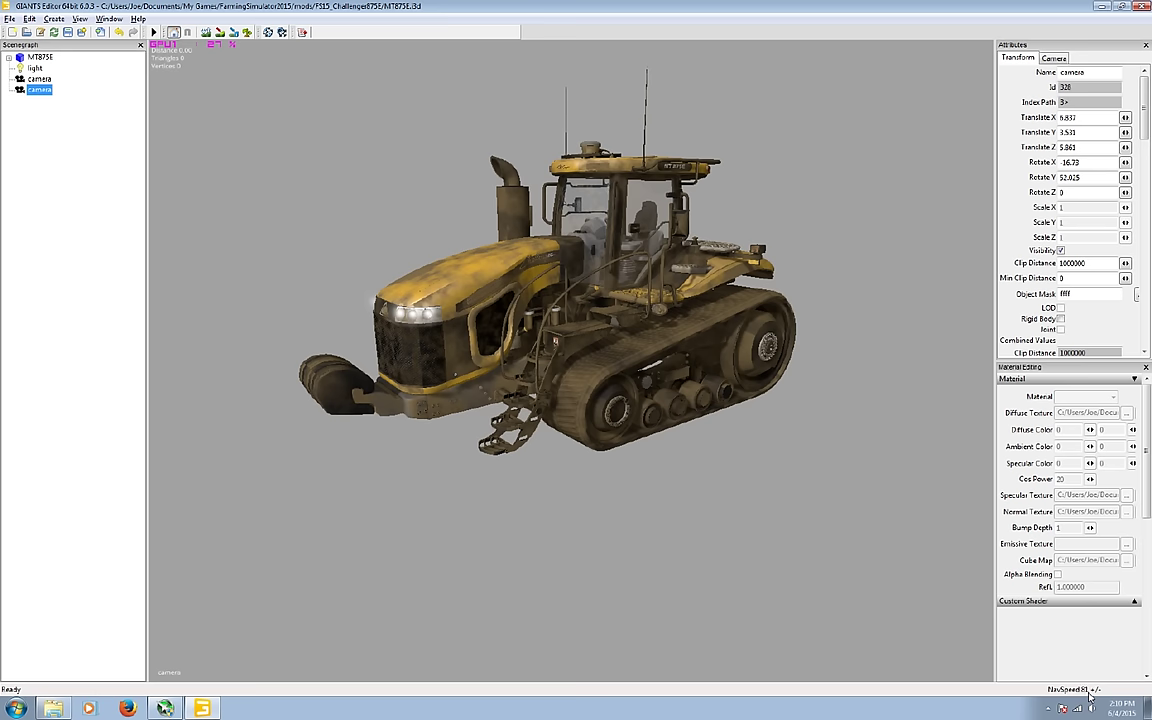
Step: Zoom the new camera forward into the tractor cab
{"action": "left_click", "coordinate": [661, 581]}
{"action": "scroll", "coordinate": [660, 581], "scroll_direction": "down", "scroll_amount": 5}
{"action": "scroll", "coordinate": [660, 581], "scroll_direction": "up", "scroll_amount": 4}
{"action": "scroll", "coordinate": [658, 580], "scroll_direction": "down", "scroll_amount": 1}
{"action": "scroll", "coordinate": [657, 579], "scroll_direction": "up", "scroll_amount": 5}
{"action": "scroll", "coordinate": [656, 579], "scroll_direction": "down", "scroll_amount": 3}
{"action": "scroll", "coordinate": [679, 432], "scroll_direction": "down", "scroll_amount": 4}
{"action": "scroll", "coordinate": [659, 481], "scroll_direction": "up", "scroll_amount": 2}
{"action": "scroll", "coordinate": [582, 483], "scroll_direction": "up", "scroll_amount": 3}
{"action": "scroll", "coordinate": [645, 489], "scroll_direction": "down", "scroll_amount": 3}
{"action": "scroll", "coordinate": [650, 441], "scroll_direction": "up", "scroll_amount": 5}
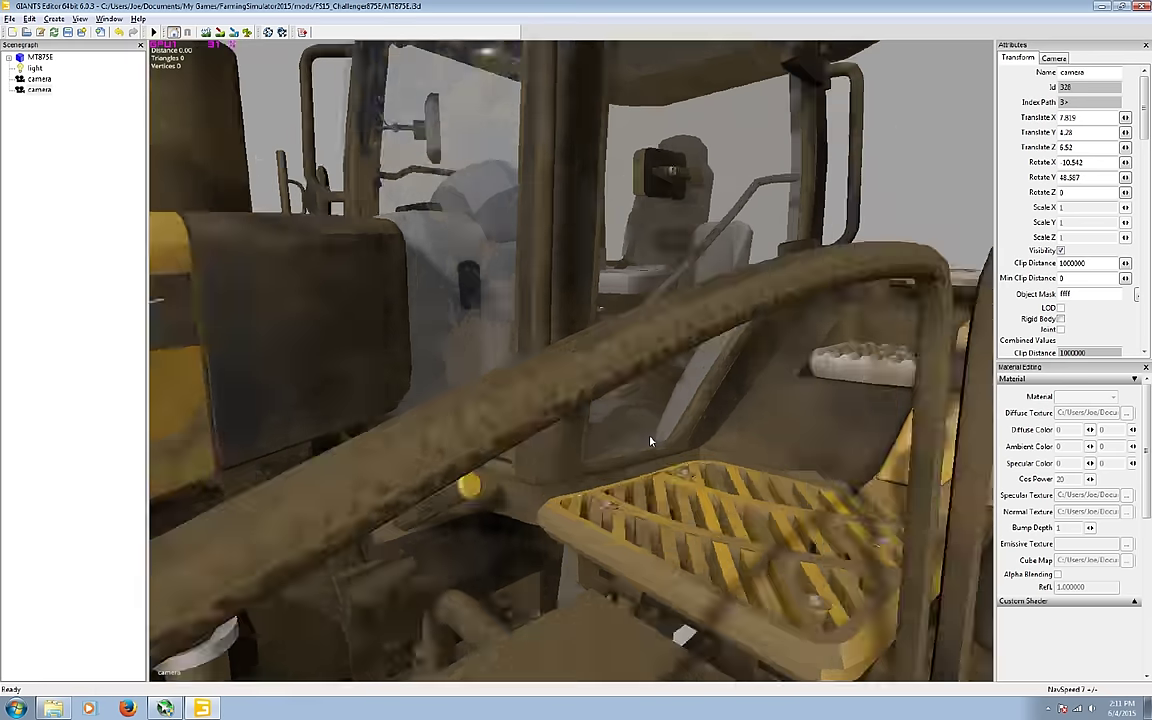
{"action": "scroll", "coordinate": [650, 441], "scroll_direction": "up", "scroll_amount": 3}
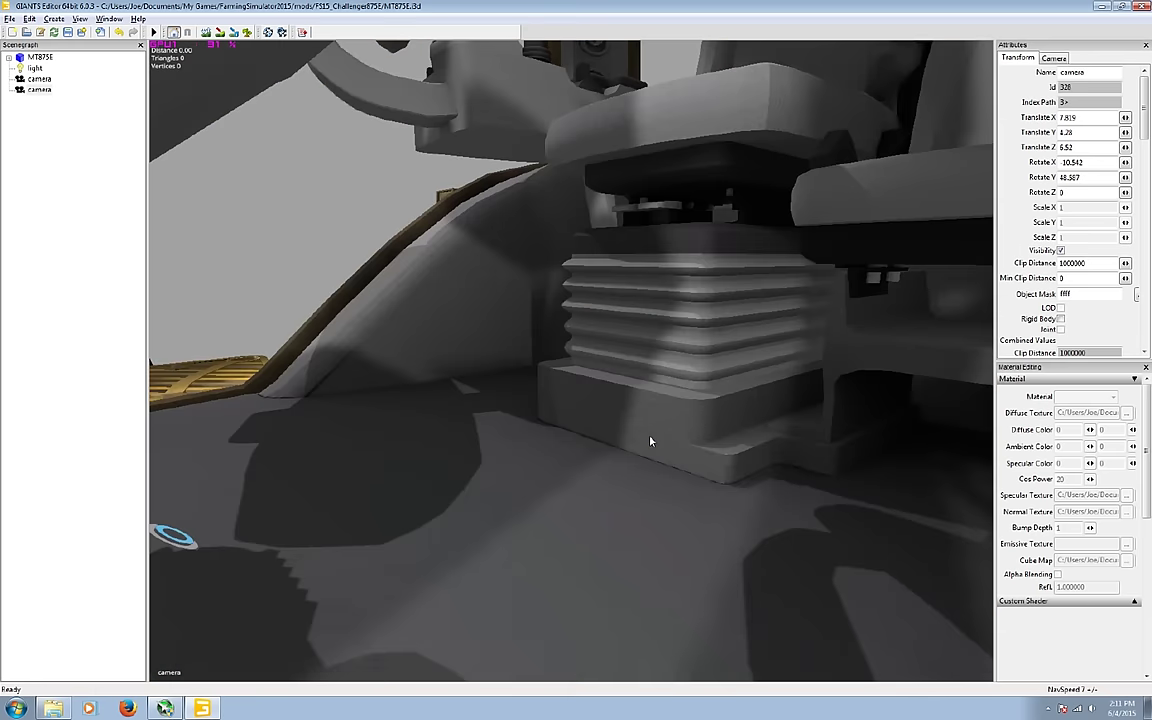
{"action": "scroll", "coordinate": [597, 478], "scroll_direction": "down", "scroll_amount": 2}
{"action": "scroll", "coordinate": [593, 480], "scroll_direction": "down", "scroll_amount": 3}
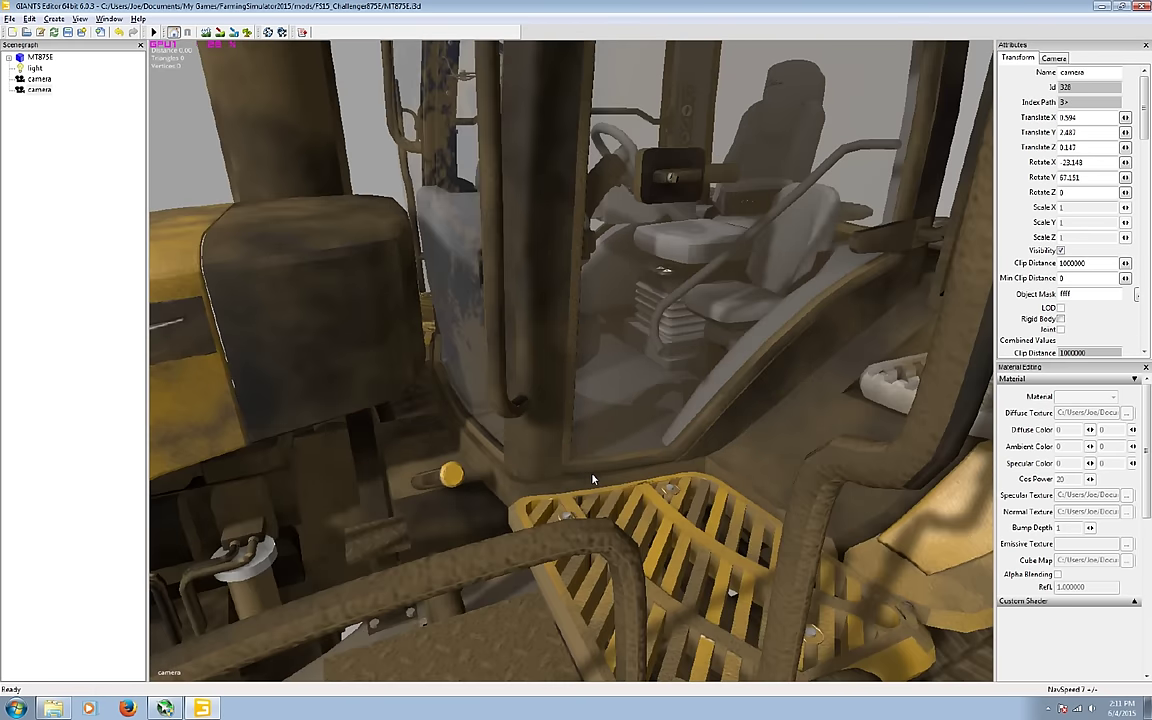
{"action": "scroll", "coordinate": [625, 457], "scroll_direction": "up", "scroll_amount": 5}
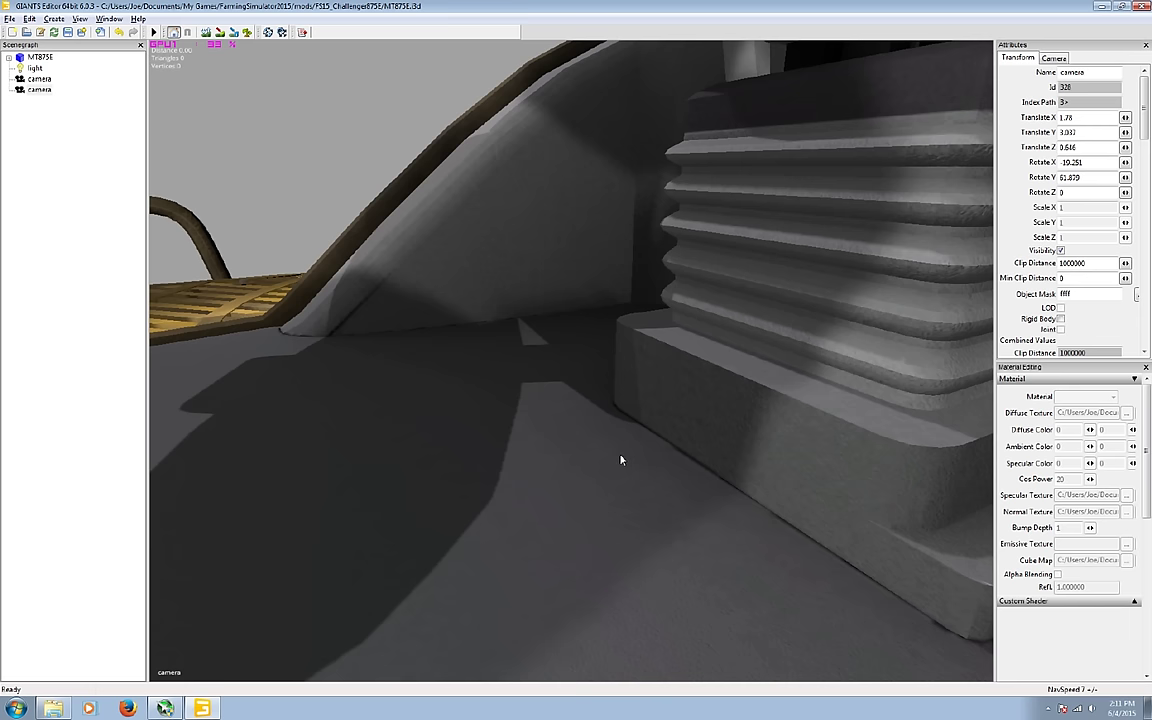
Step: Orbit past the bellows block, gauges and seat, then swing back outside the cab
{"action": "middle_click_drag", "start_coordinate": [620, 458], "coordinate": [438, 469]}
{"action": "scroll", "coordinate": [438, 469], "scroll_direction": "down", "scroll_amount": 10}
{"action": "scroll", "coordinate": [492, 467], "scroll_direction": "up", "scroll_amount": 4}
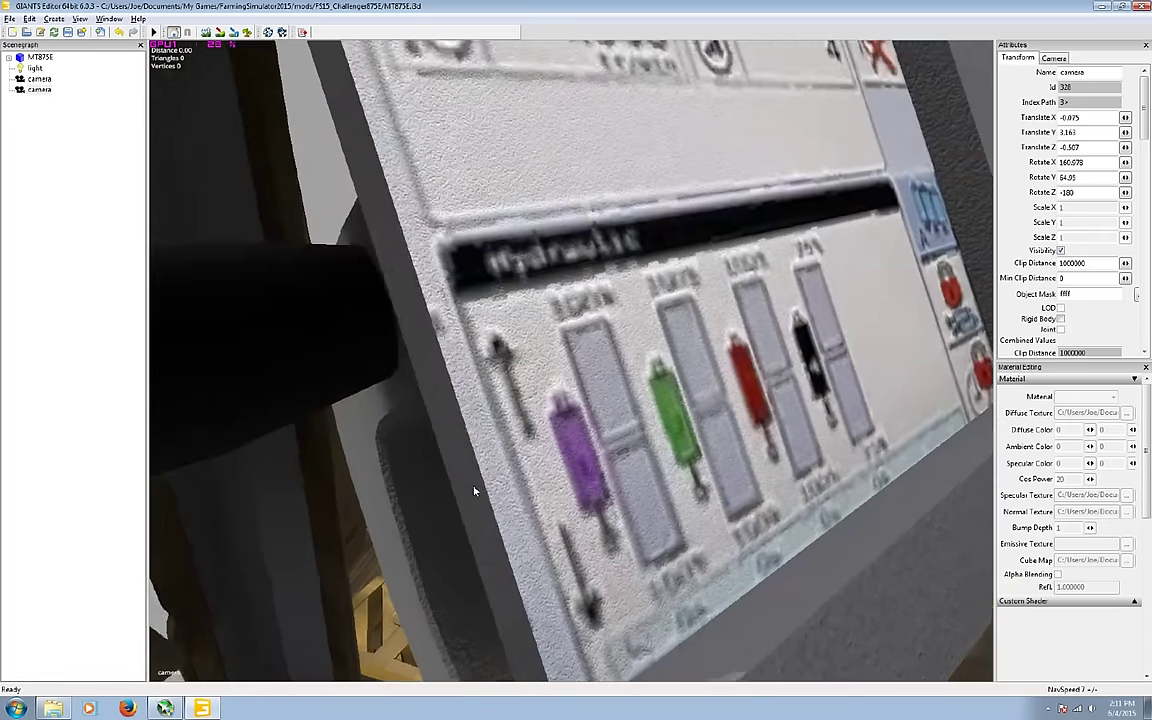
{"action": "middle_click_drag", "start_coordinate": [425, 437], "coordinate": [727, 270]}
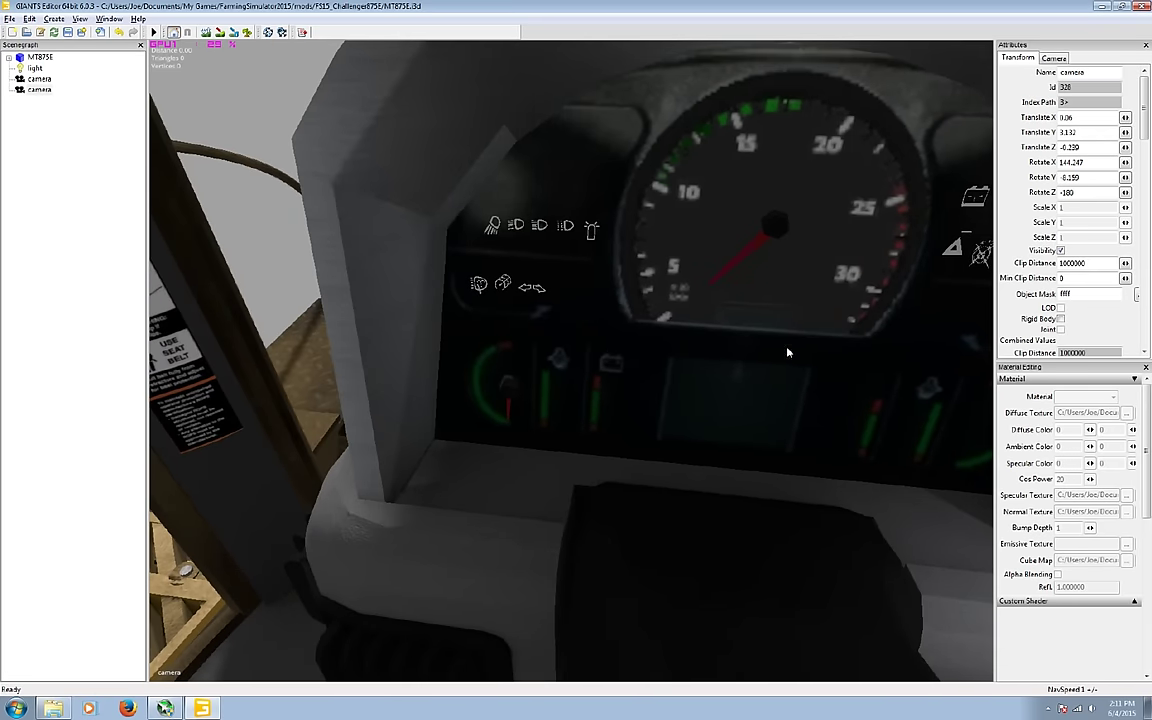
{"action": "middle_click_drag", "start_coordinate": [781, 356], "coordinate": [480, 440]}
{"action": "scroll", "coordinate": [480, 440], "scroll_direction": "down", "scroll_amount": 10}
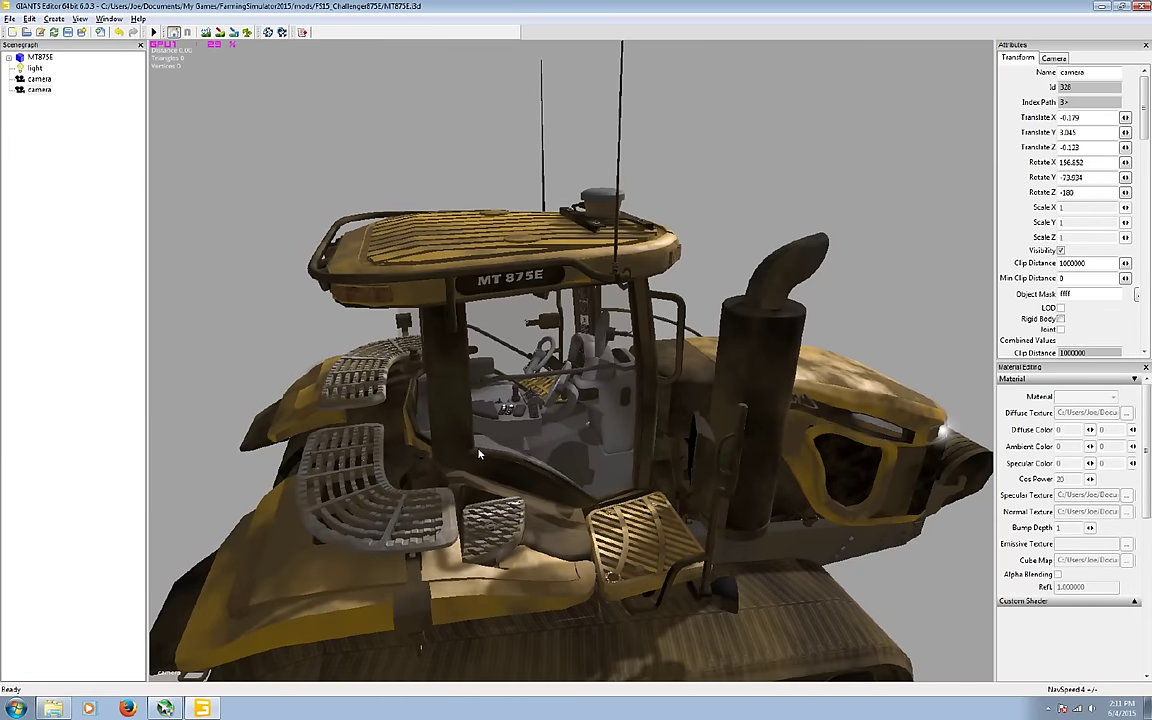
{"action": "scroll", "coordinate": [479, 455], "scroll_direction": "up", "scroll_amount": 10}
{"action": "middle_click_drag", "start_coordinate": [565, 474], "coordinate": [760, 440]}
{"action": "scroll", "coordinate": [716, 448], "scroll_direction": "down", "scroll_amount": 8}
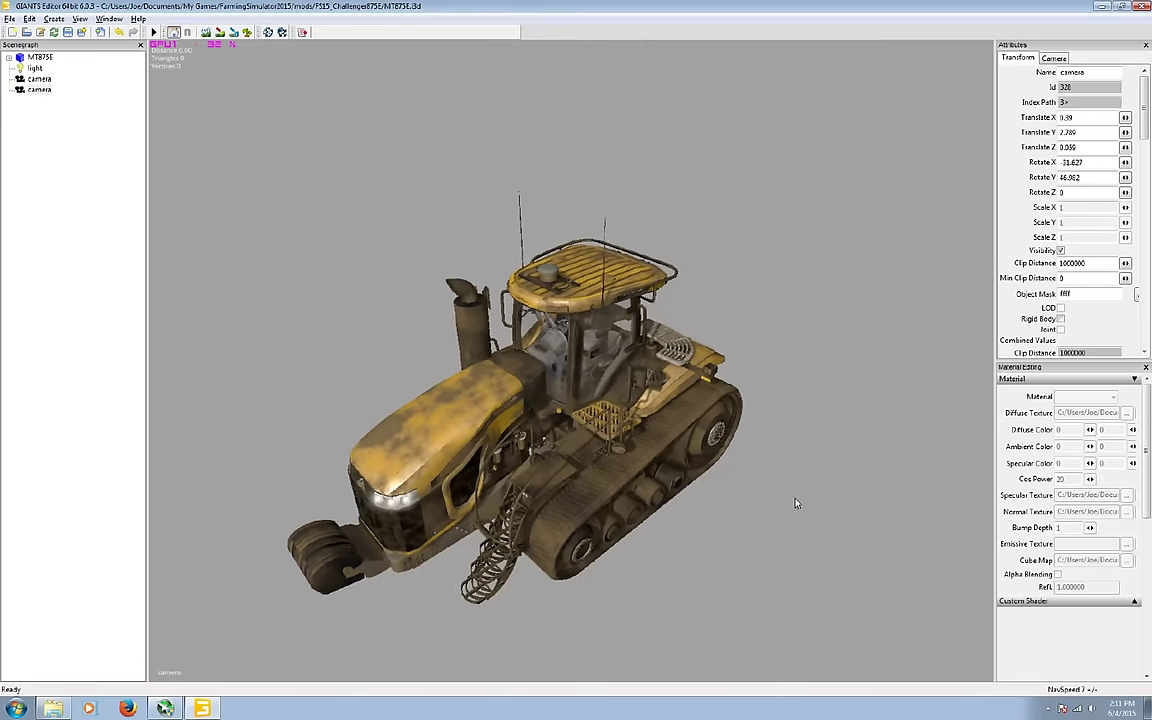
{"action": "left_click", "coordinate": [9, 57]}
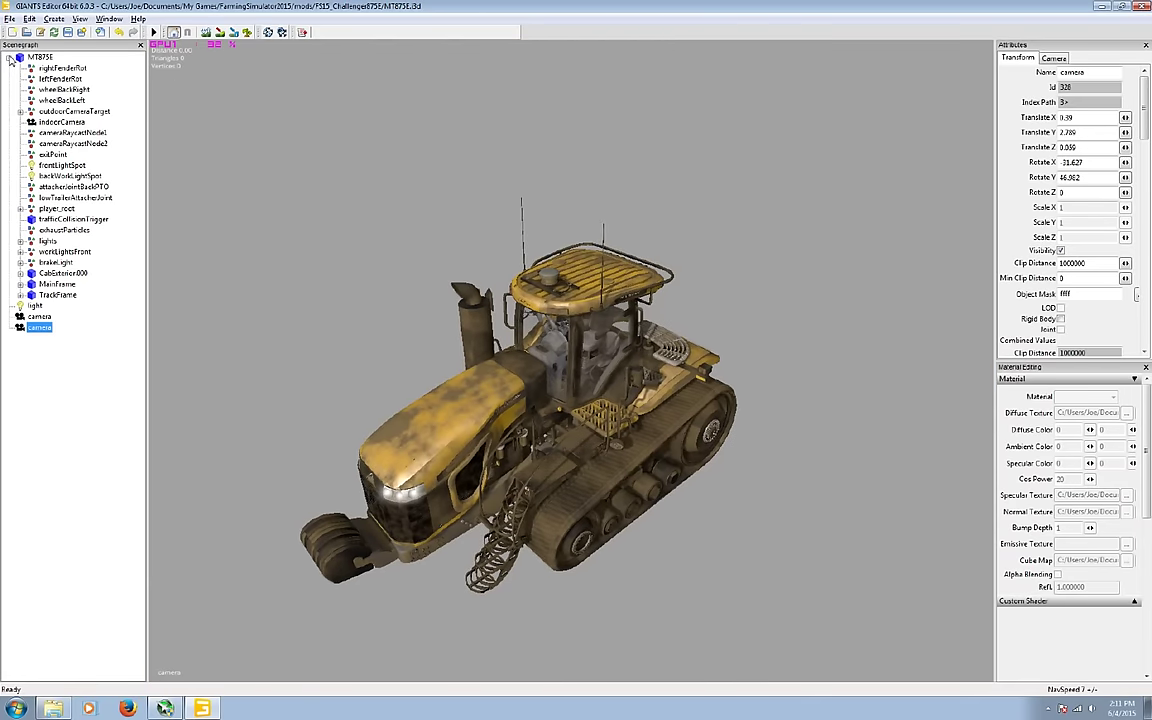
{"action": "left_click", "coordinate": [60, 67]}
{"action": "left_click", "coordinate": [50, 78]}
{"action": "left_click", "coordinate": [56, 89]}
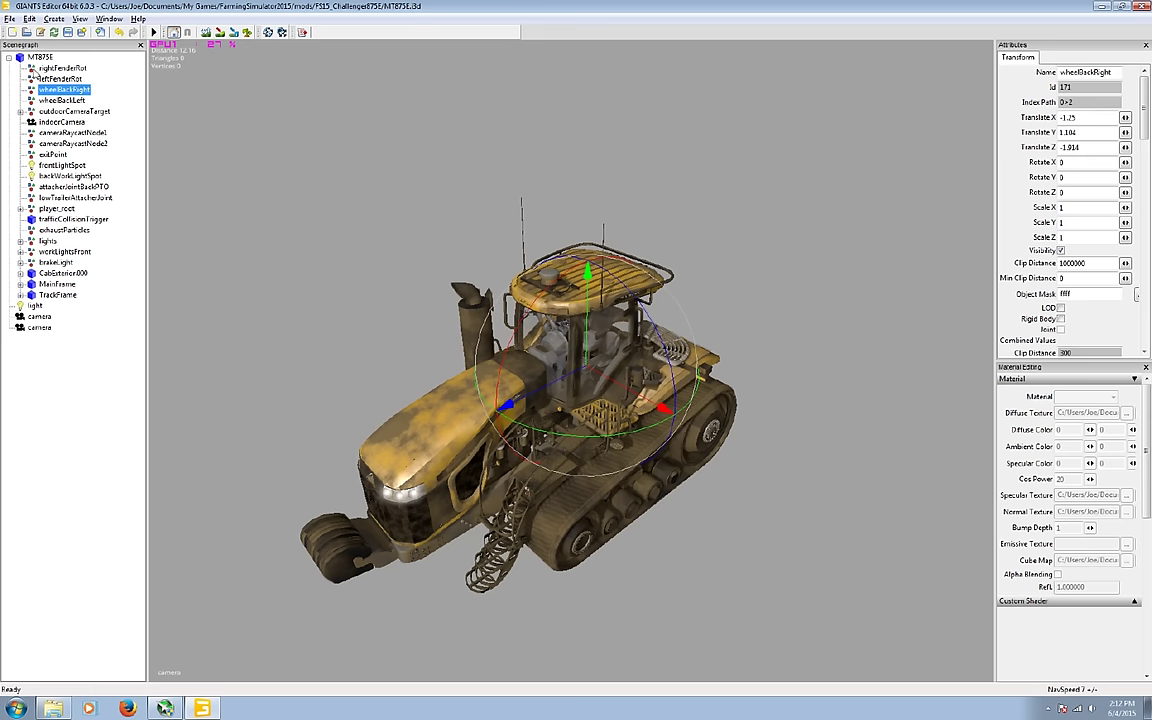
{"action": "left_click", "coordinate": [36, 66]}
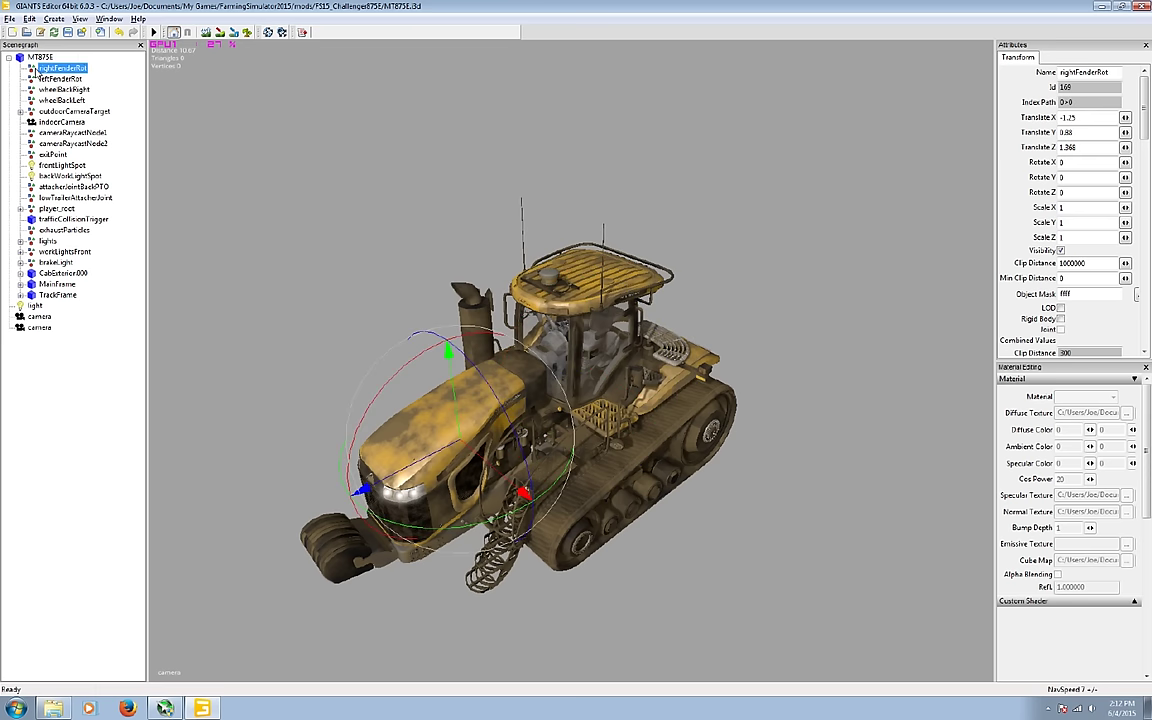
{"action": "double_click", "coordinate": [1065, 102]}
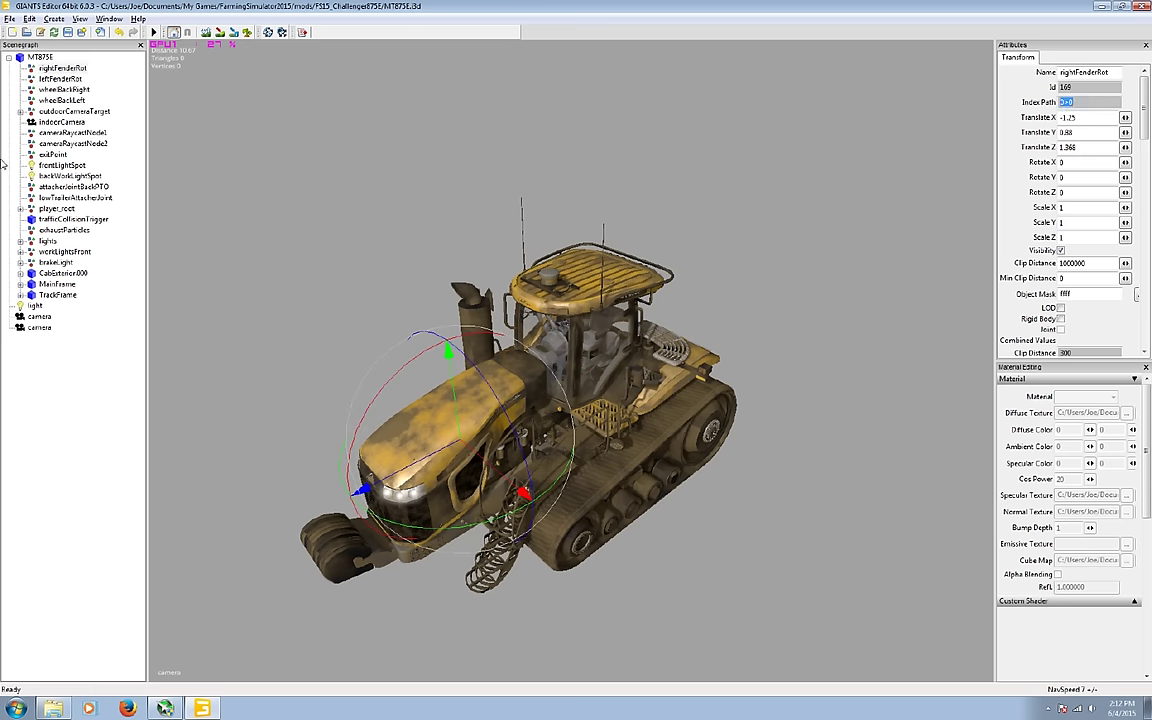
{"action": "left_click", "coordinate": [62, 67]}
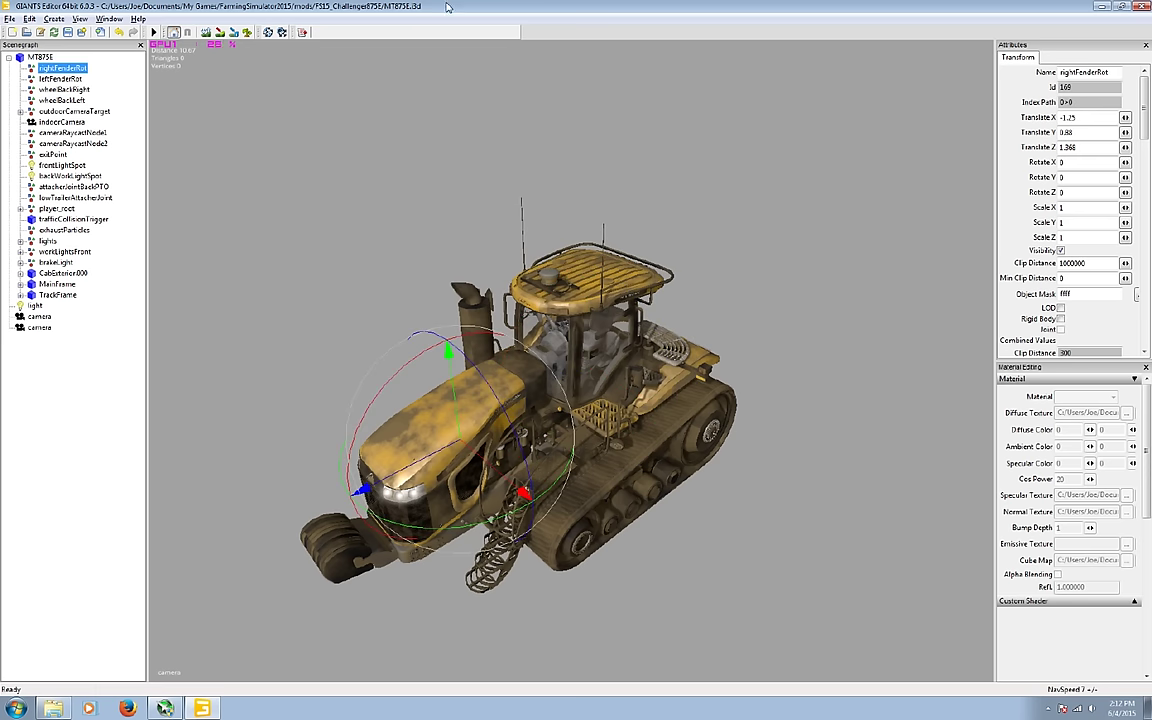
Step: Snap GIANTS Editor right and open MT875E.xml in Notepad++ on the left half
{"action": "left_click_drag", "start_coordinate": [445, 8], "coordinate": [1148, 200]}
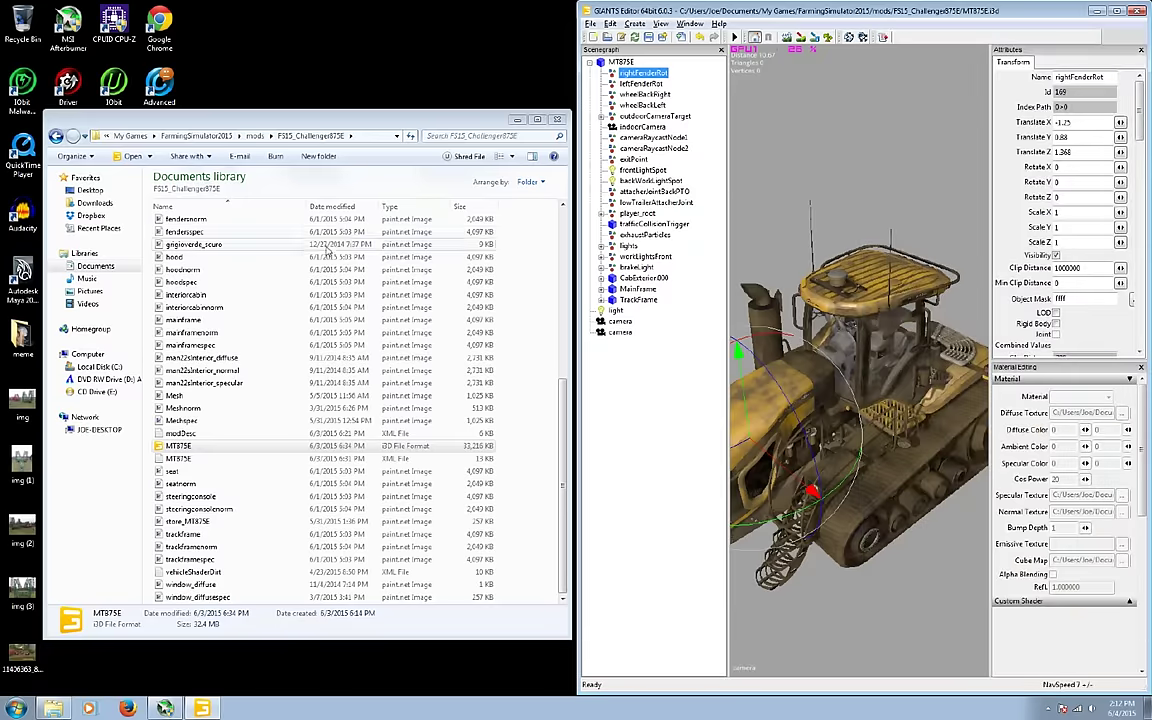
{"action": "right_click", "coordinate": [190, 457]}
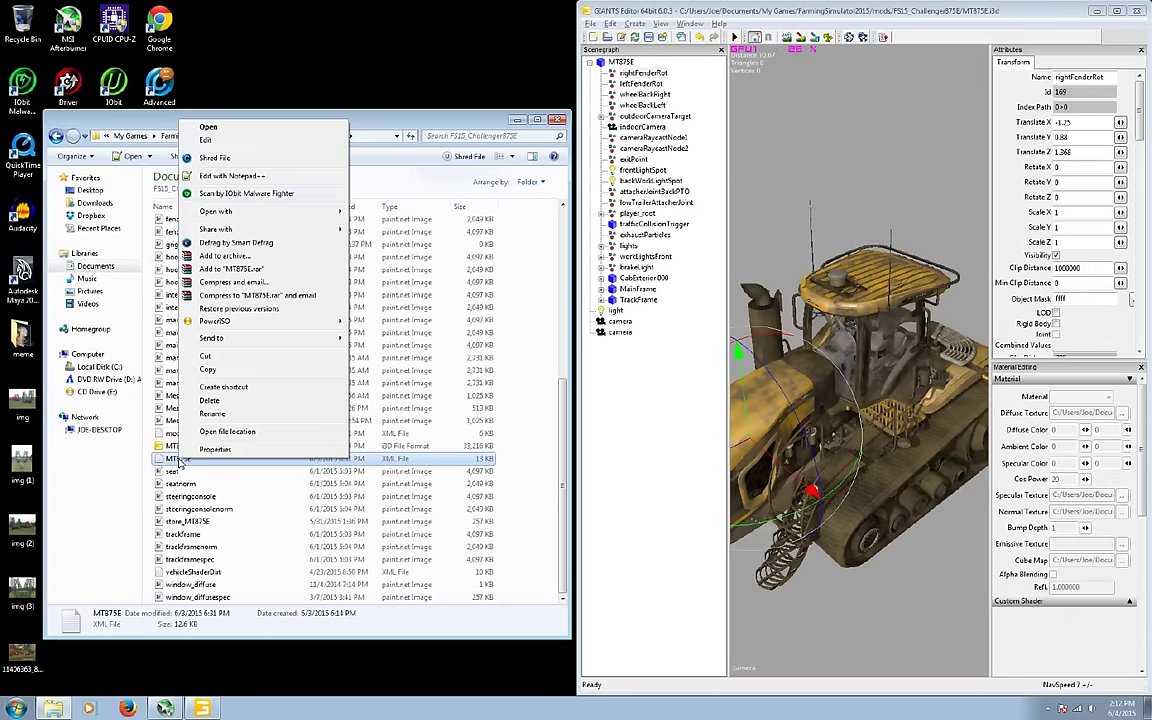
{"action": "left_click", "coordinate": [243, 176]}
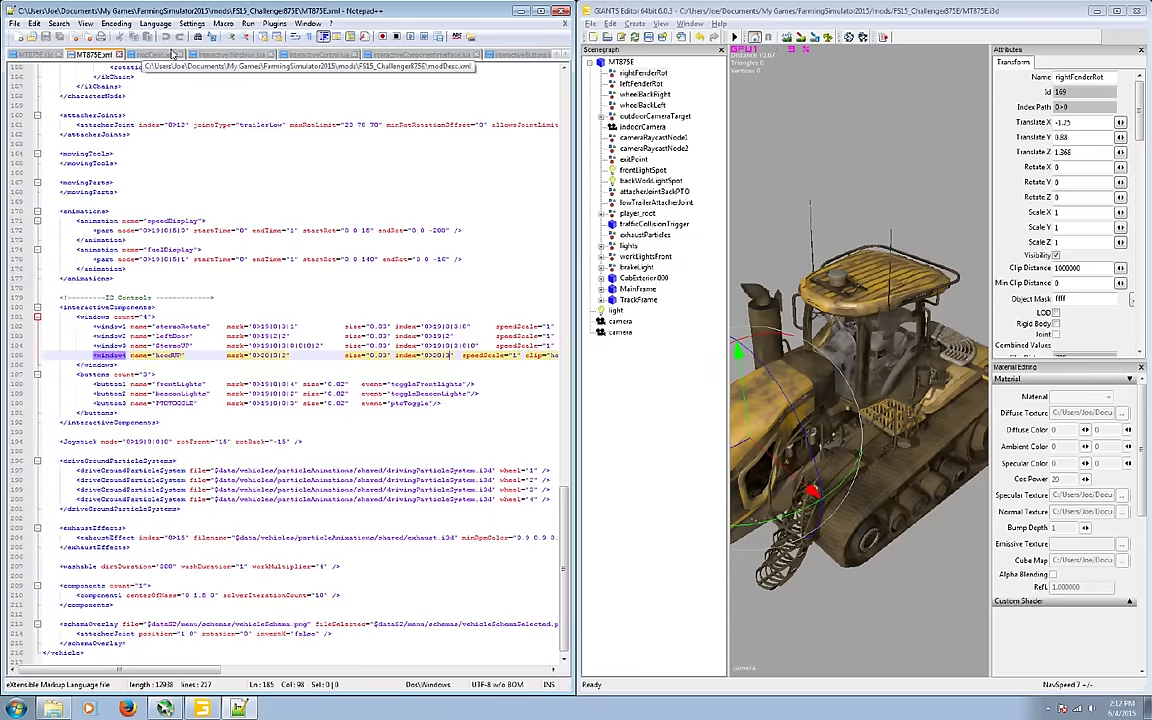
{"action": "left_click", "coordinate": [15, 23]}
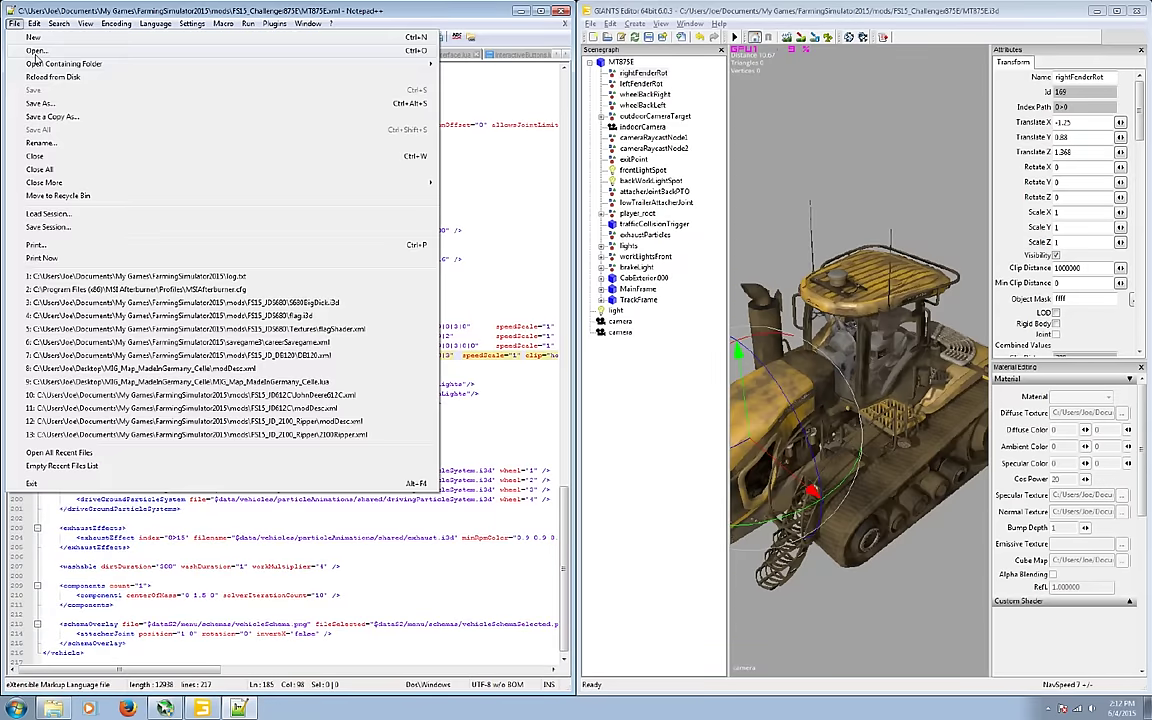
{"action": "left_click", "coordinate": [35, 156]}
{"action": "left_click", "coordinate": [563, 12]}
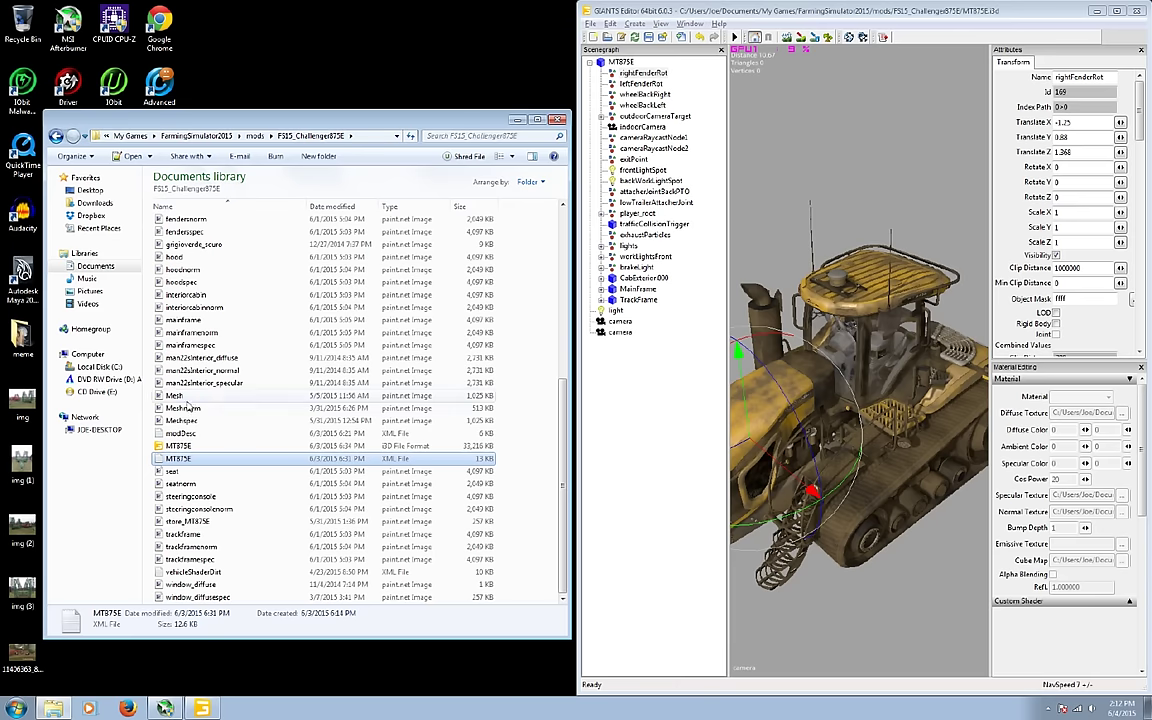
{"action": "right_click", "coordinate": [186, 459]}
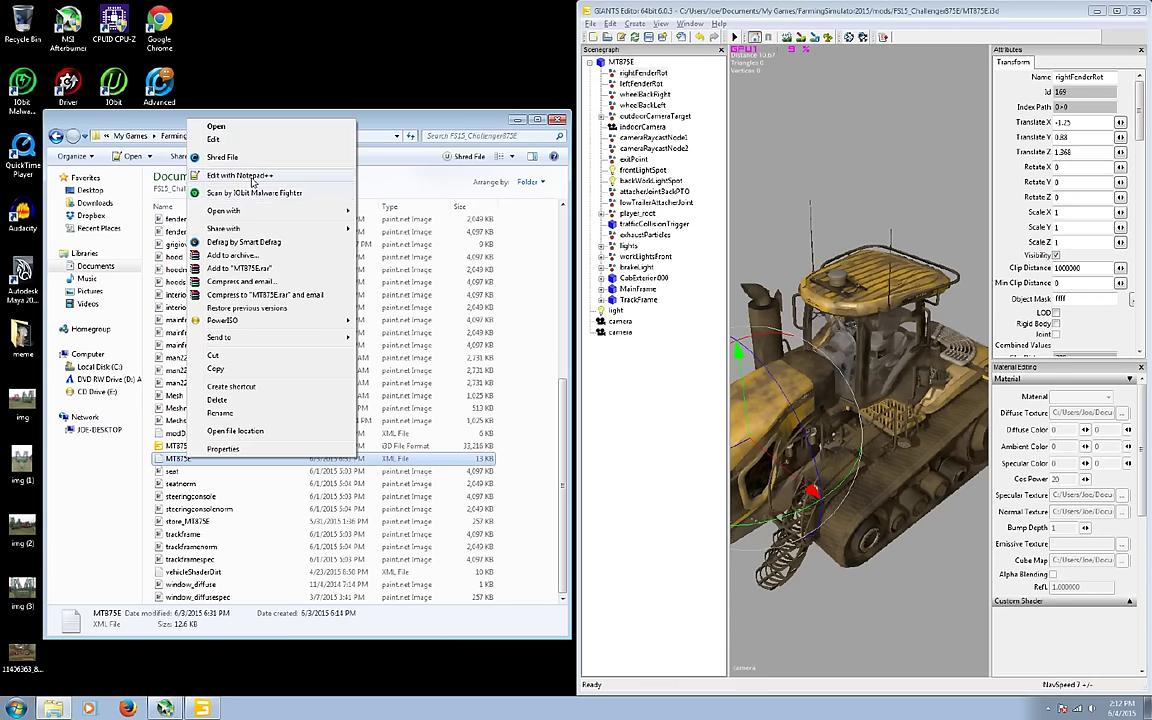
{"action": "left_click", "coordinate": [352, 176]}
{"action": "left_click_drag", "start_coordinate": [390, 90], "coordinate": [1, 100]}
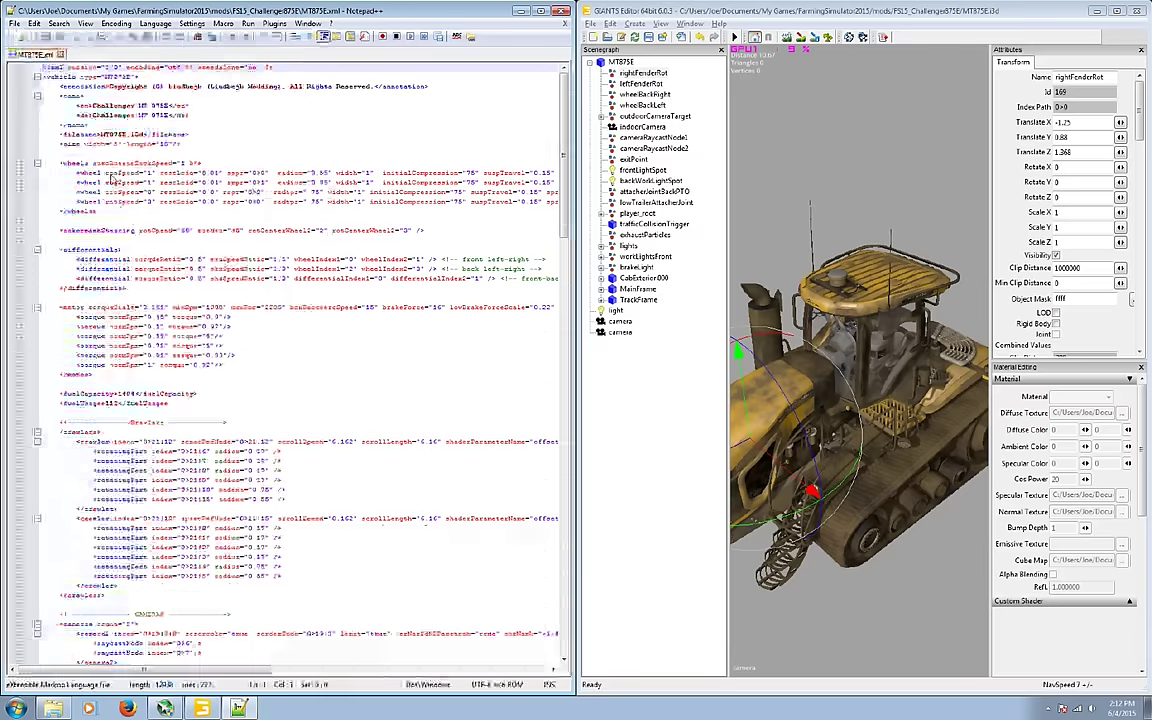
Step: Review the wheel entries on lines 12-14, marking the first wheel's rpm value
{"action": "left_click", "coordinate": [110, 172]}
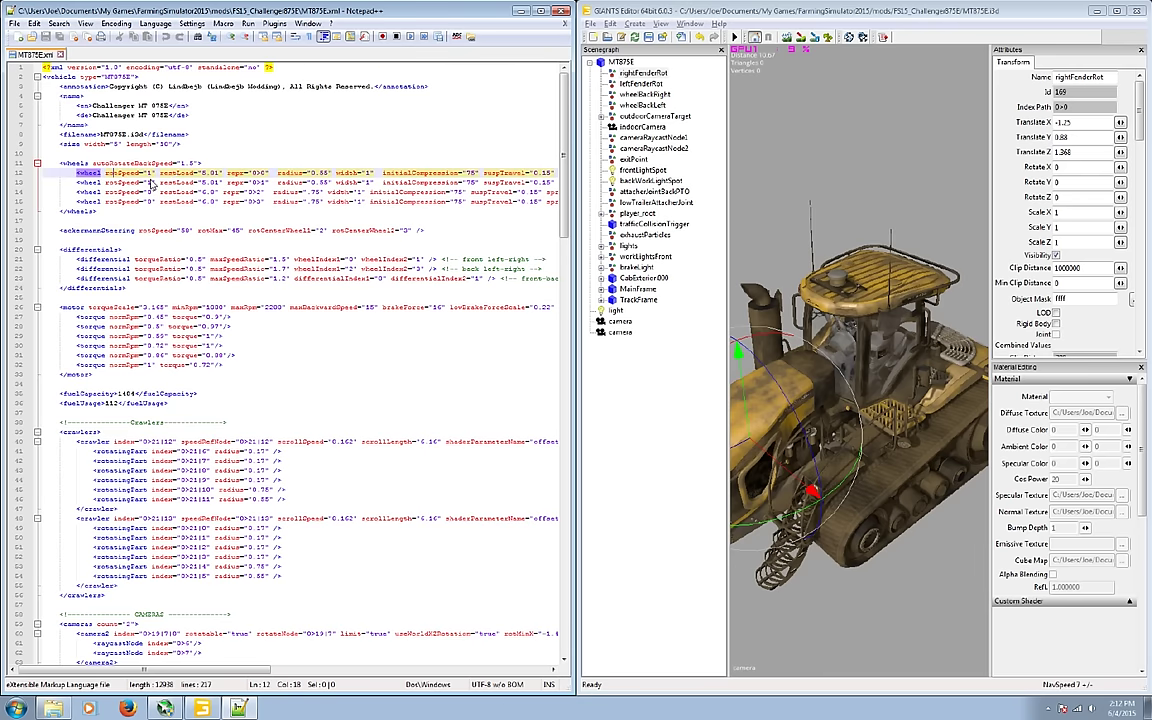
{"action": "left_click_drag", "start_coordinate": [251, 173], "coordinate": [260, 175]}
{"action": "left_click", "coordinate": [252, 183]}
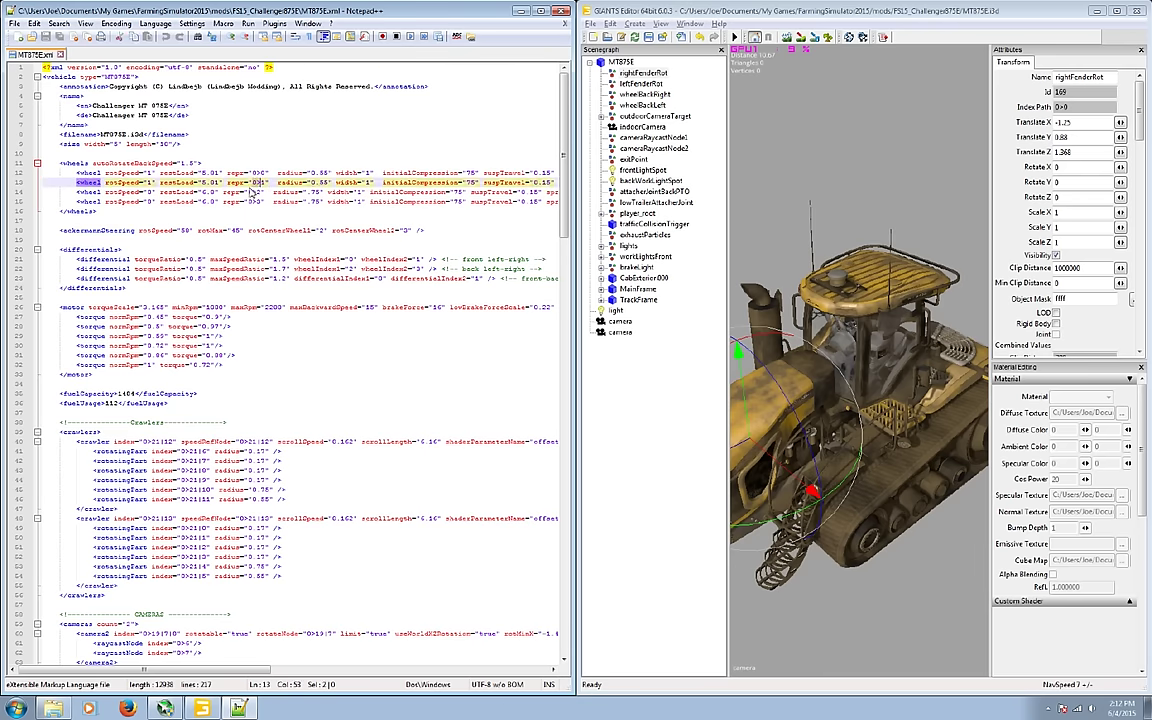
{"action": "left_click", "coordinate": [265, 193]}
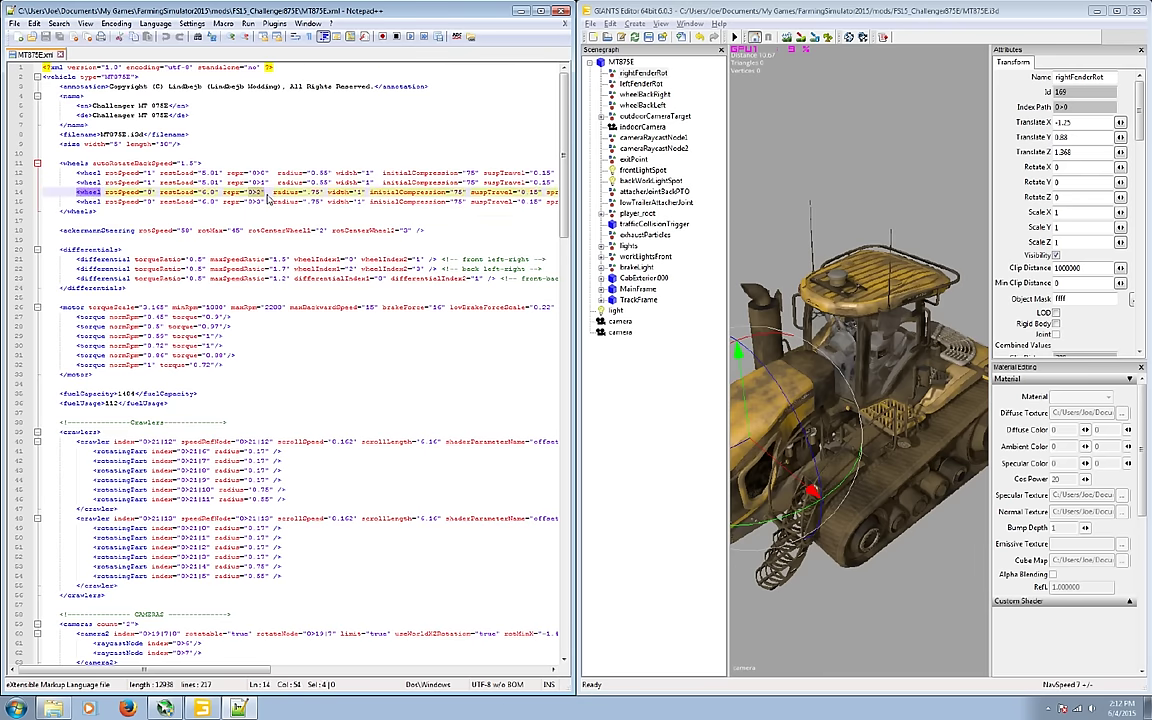
Step: Compare the rightFenderRot, leftFenderRot, wheelBackRight and wheelBackLeft nodes, noting Translate X 1.25
{"action": "left_click", "coordinate": [645, 73]}
{"action": "left_click", "coordinate": [645, 84]}
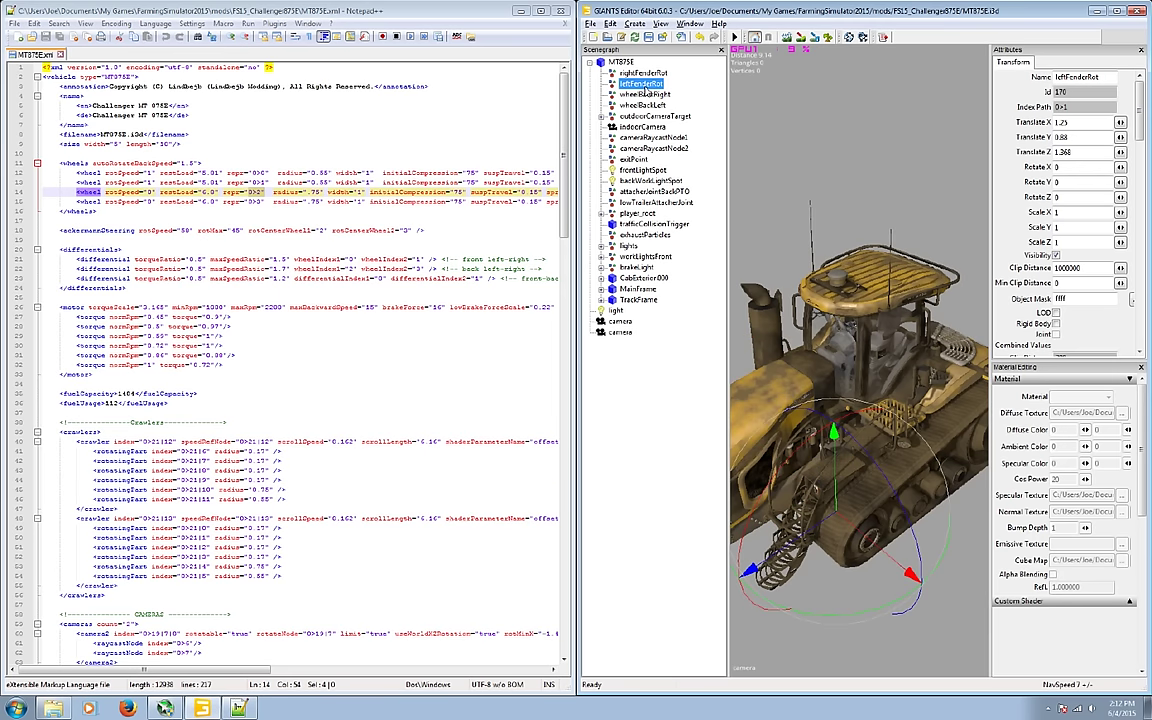
{"action": "left_click", "coordinate": [645, 94]}
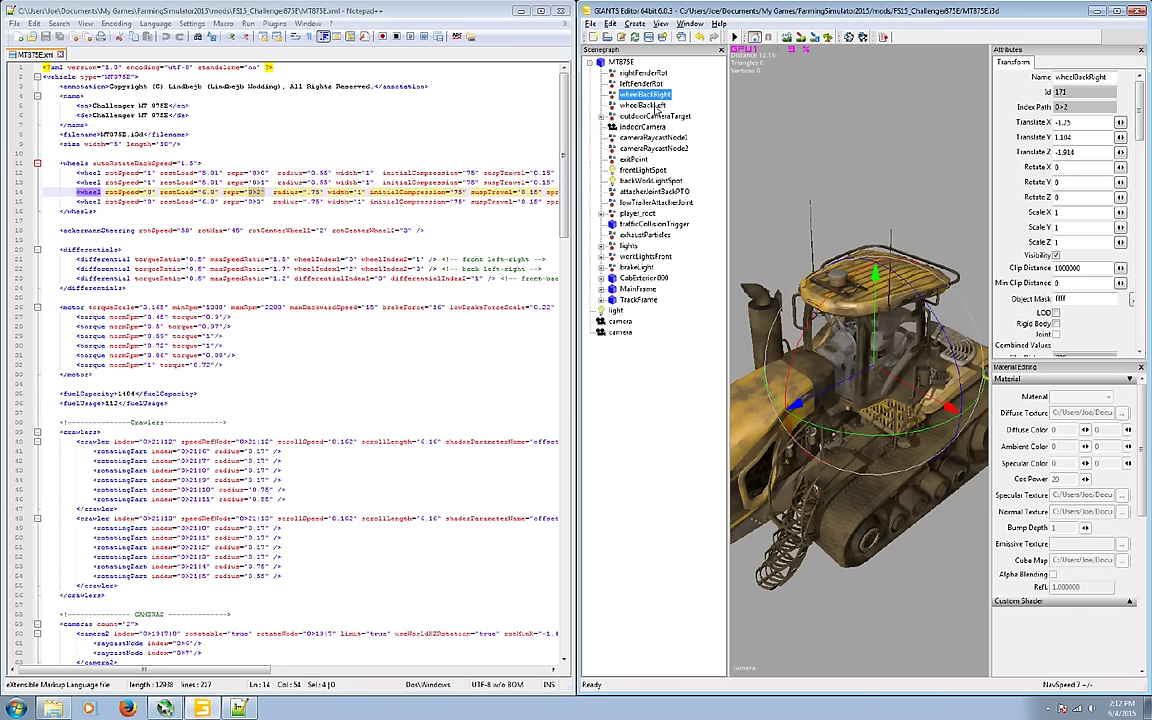
{"action": "left_click", "coordinate": [645, 105]}
{"action": "left_click", "coordinate": [651, 85]}
{"action": "left_click", "coordinate": [650, 106]}
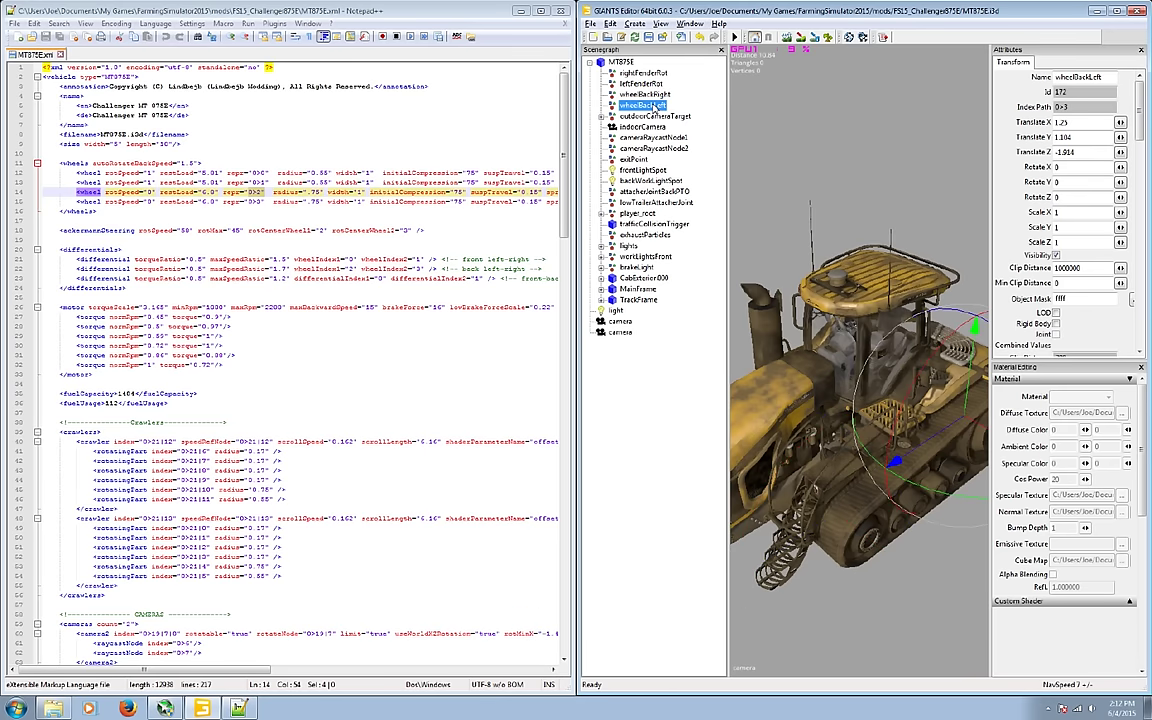
{"action": "left_click", "coordinate": [1060, 122]}
{"action": "left_click", "coordinate": [645, 106]}
{"action": "left_click", "coordinate": [642, 84]}
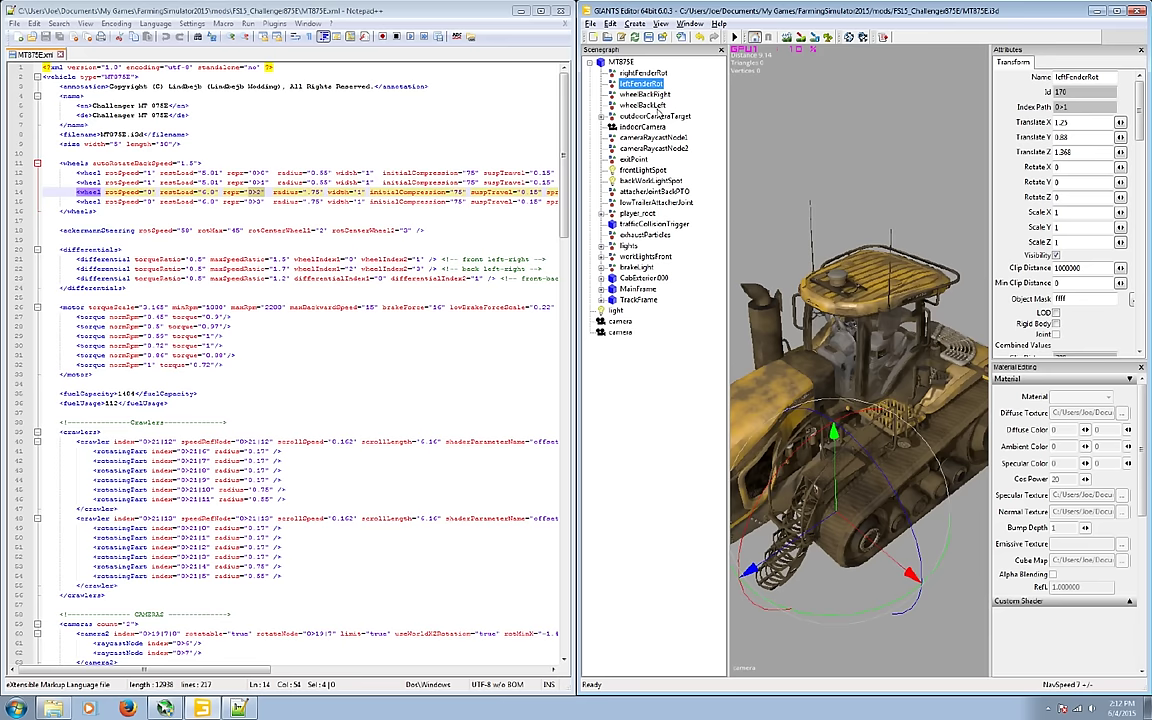
{"action": "left_click", "coordinate": [645, 105]}
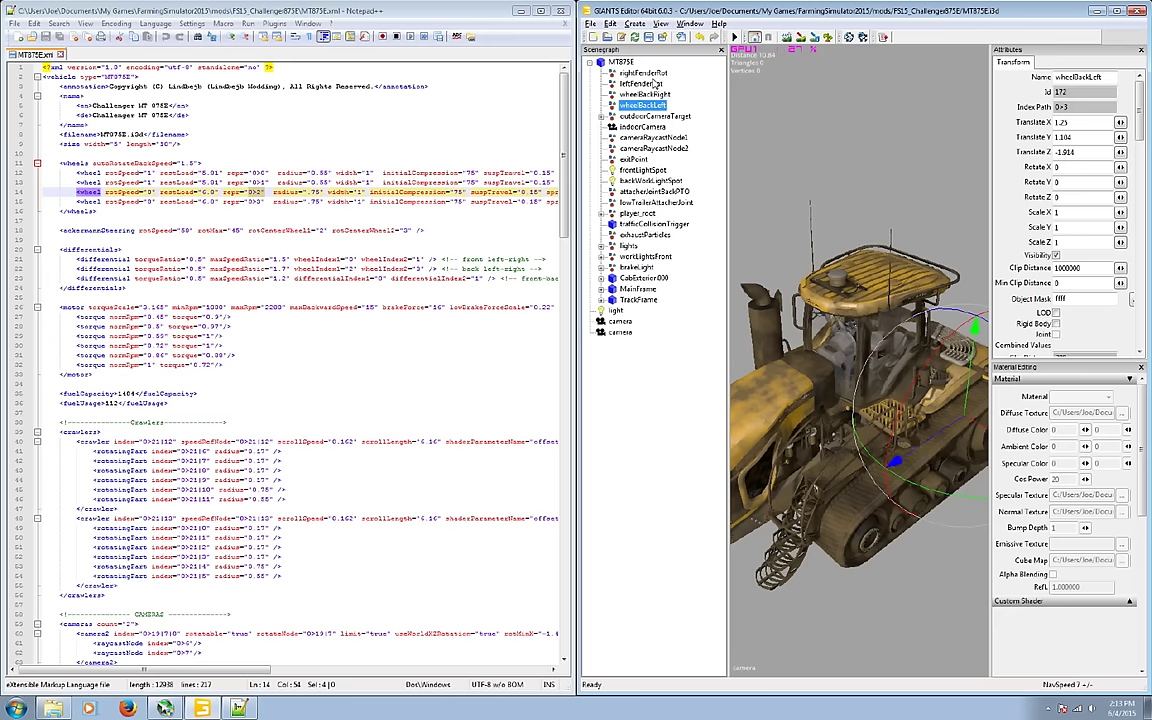
Step: Keep checking the fender and rear wheel nodes against the XML, noting Translate Y 0.88
{"action": "left_click", "coordinate": [650, 74]}
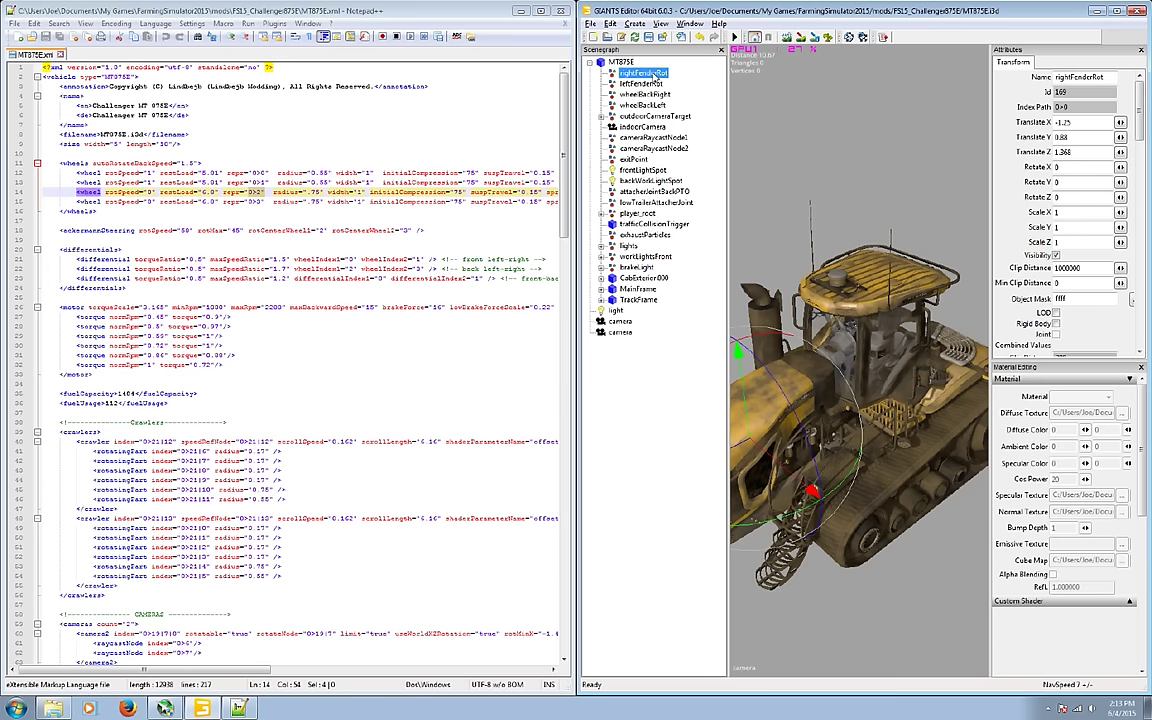
{"action": "left_click", "coordinate": [647, 94]}
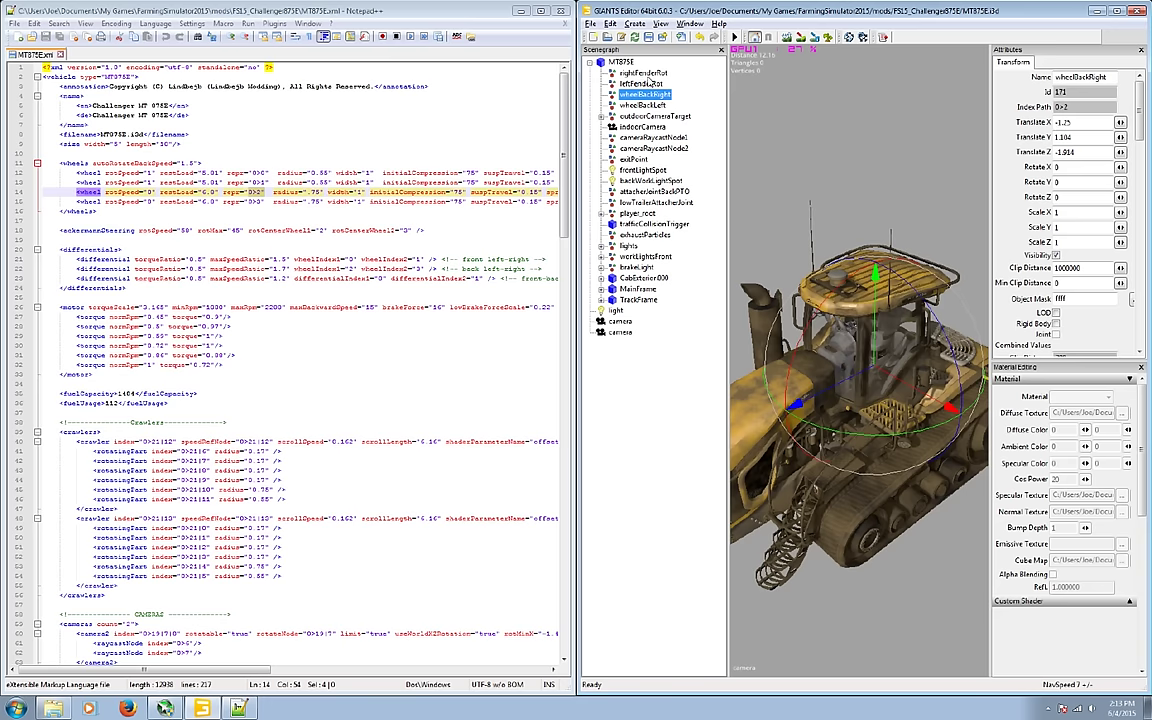
{"action": "left_click", "coordinate": [647, 74]}
{"action": "left_click", "coordinate": [647, 94]}
{"action": "left_click", "coordinate": [650, 74]}
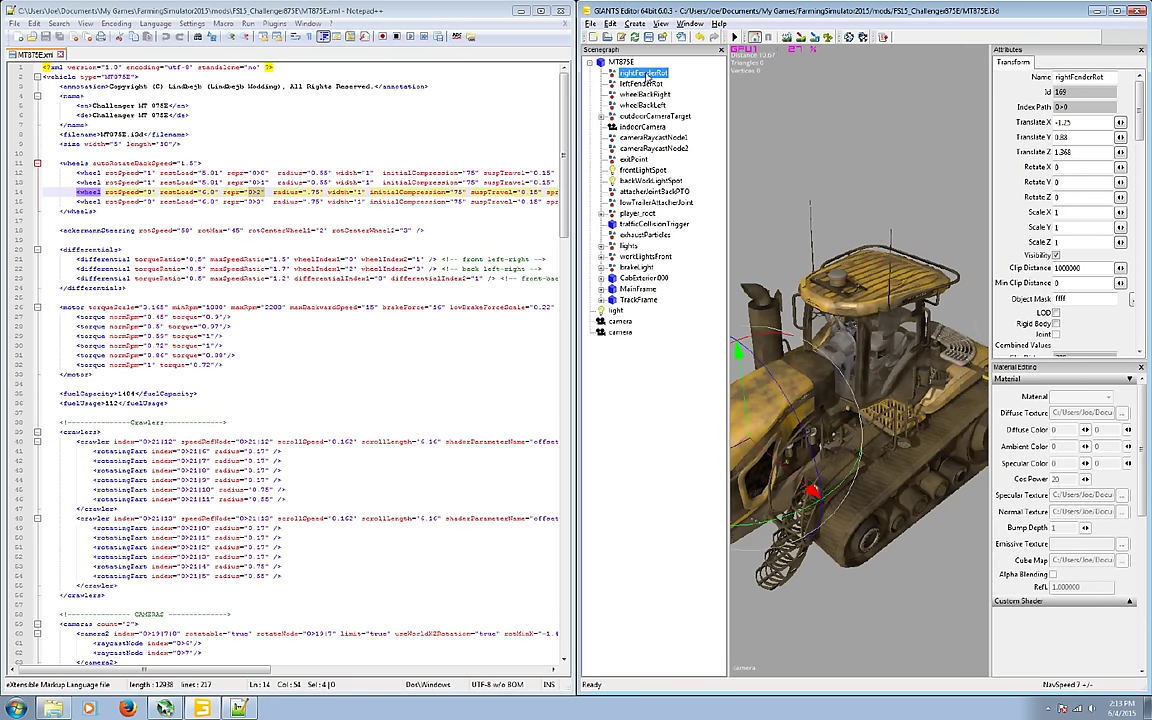
{"action": "left_click", "coordinate": [650, 85]}
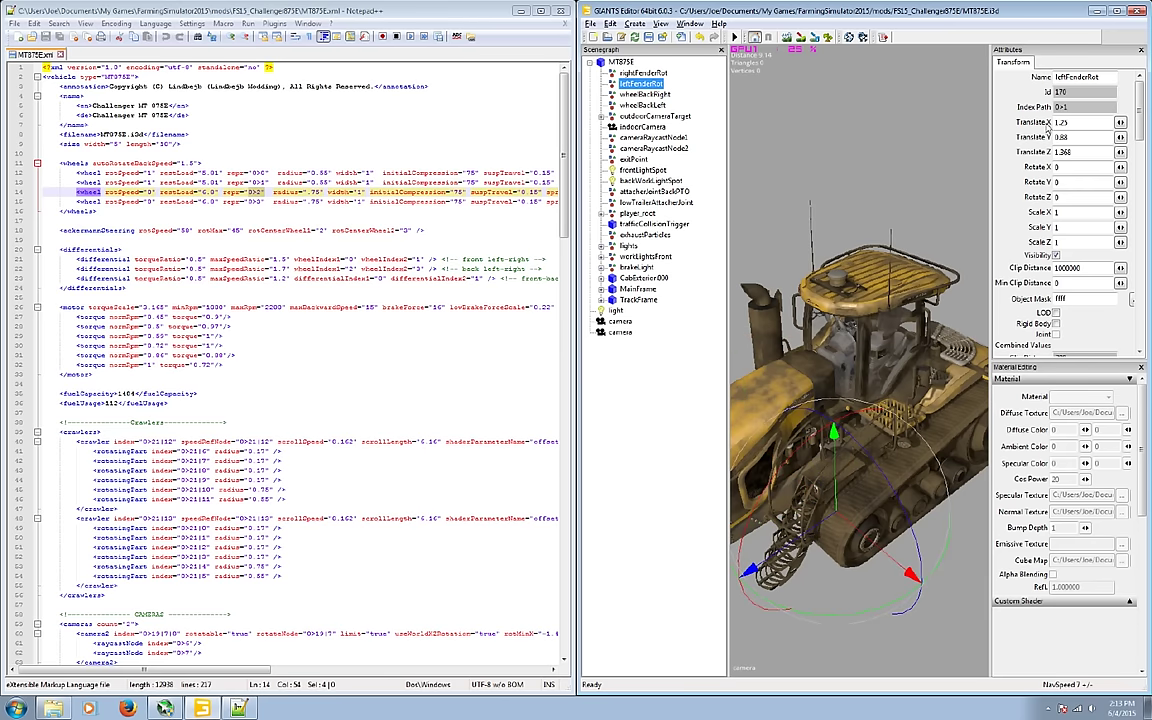
{"action": "double_click", "coordinate": [1097, 137]}
{"action": "left_click", "coordinate": [645, 74]}
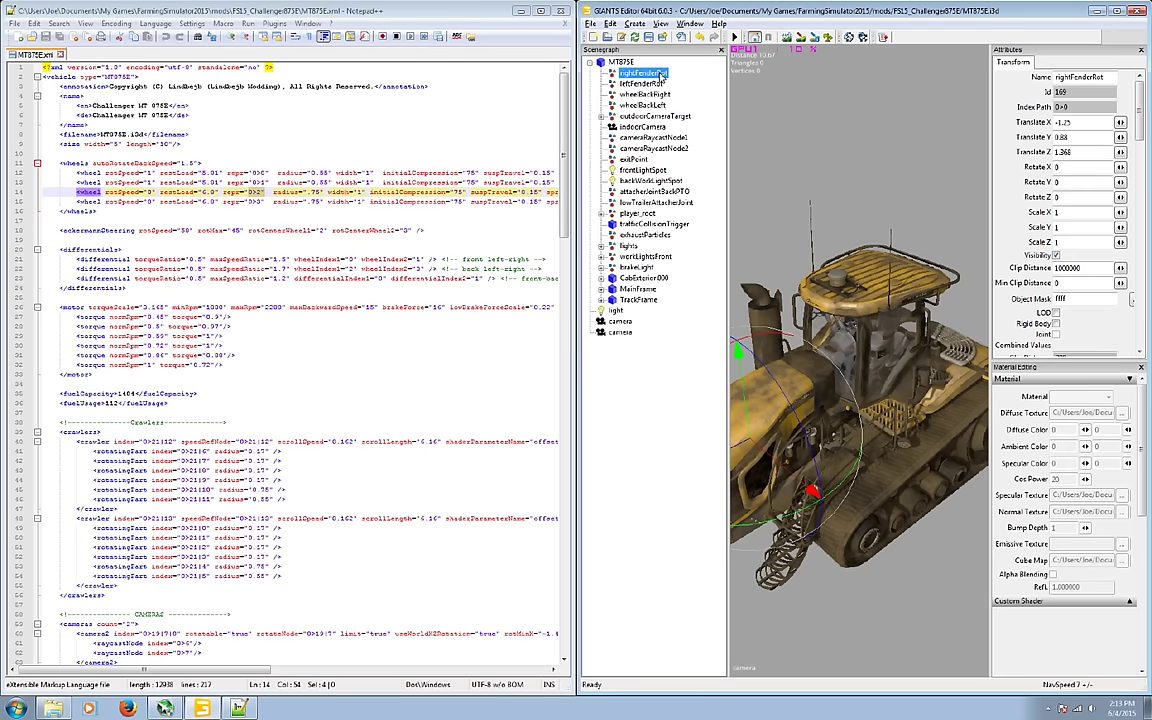
{"action": "left_click", "coordinate": [646, 105]}
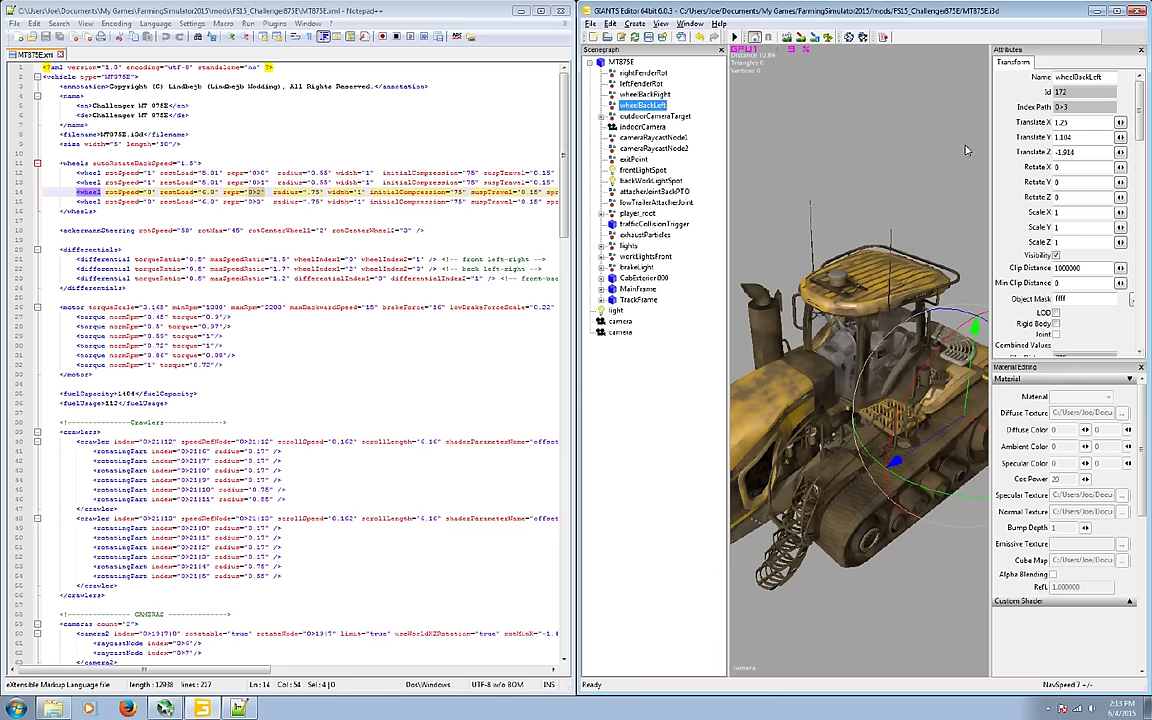
{"action": "left_click", "coordinate": [650, 75]}
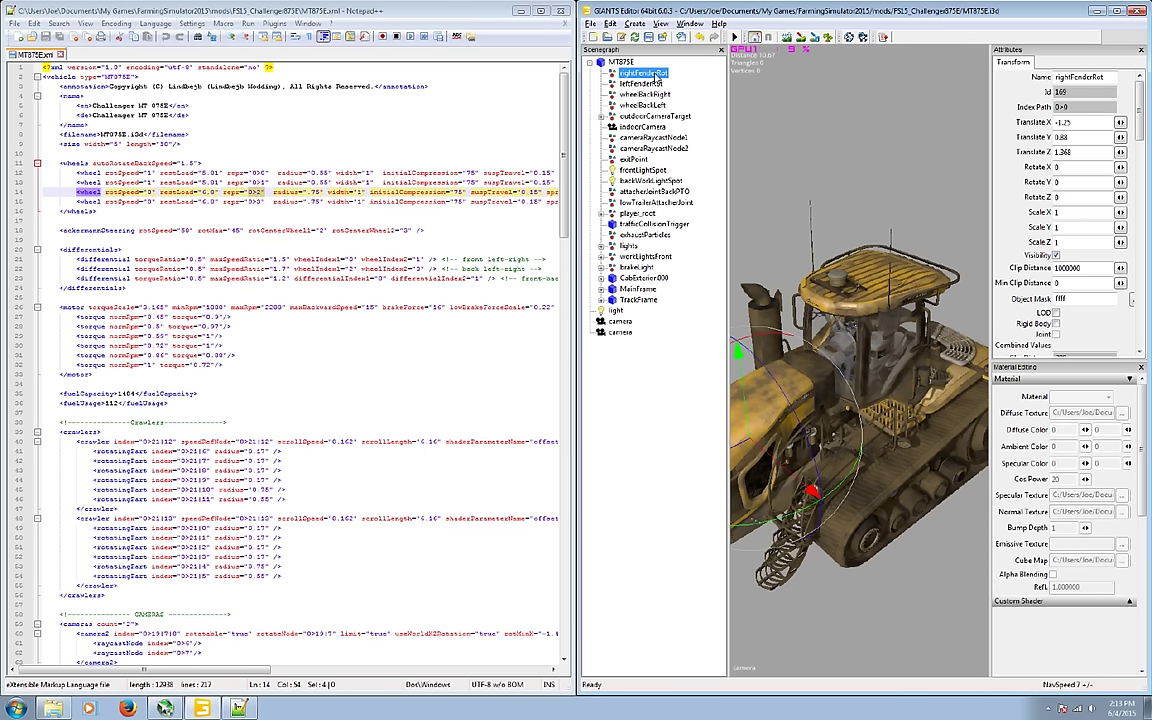
{"action": "left_click", "coordinate": [667, 73]}
{"action": "left_click", "coordinate": [655, 84]}
{"action": "left_click", "coordinate": [655, 104]}
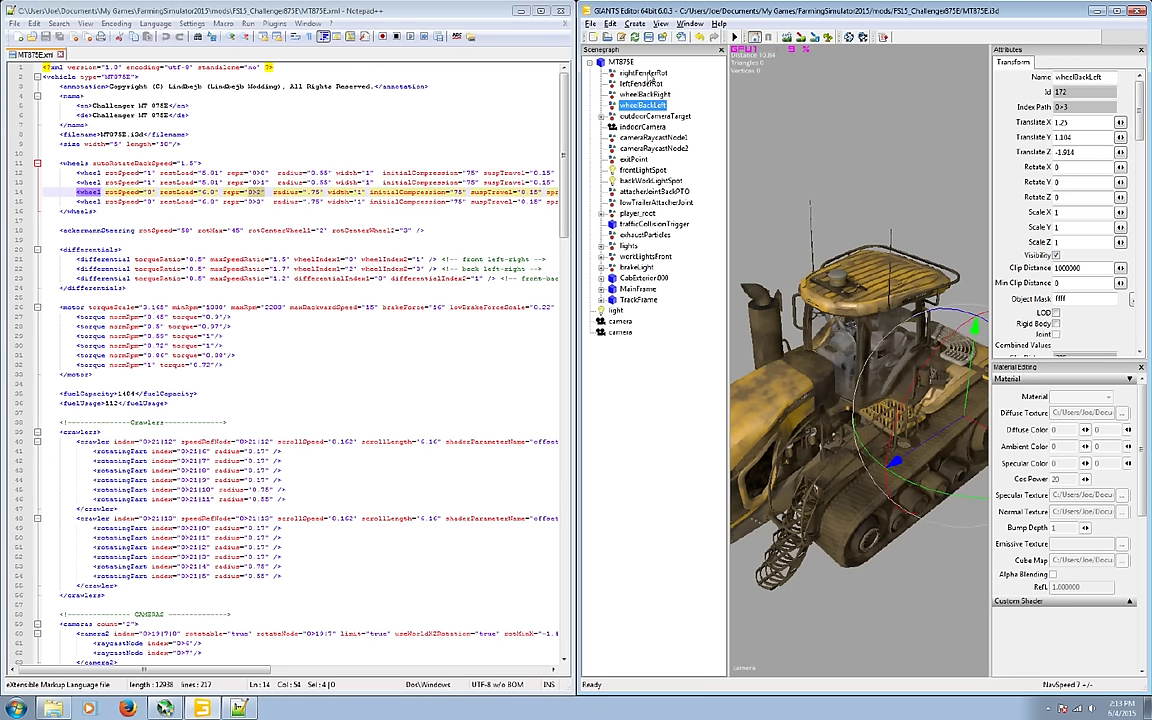
{"action": "left_click", "coordinate": [655, 94]}
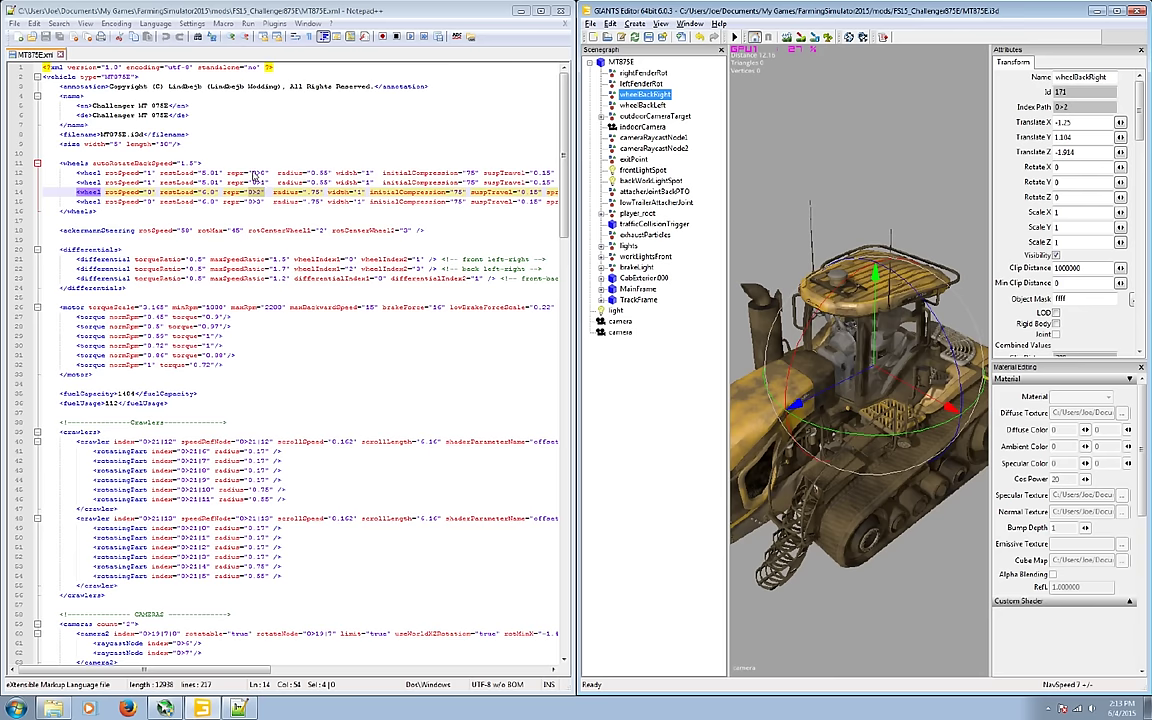
{"action": "left_click", "coordinate": [258, 173]}
{"action": "left_click_drag", "start_coordinate": [258, 173], "coordinate": [265, 173]}
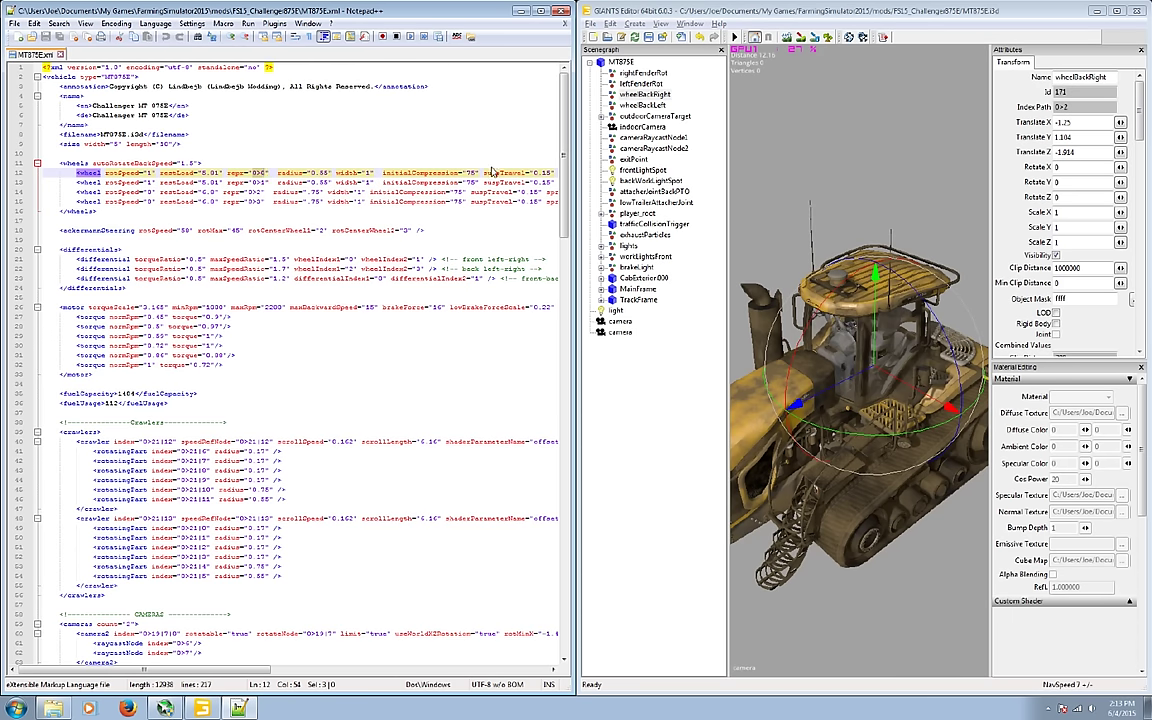
{"action": "left_click", "coordinate": [645, 73]}
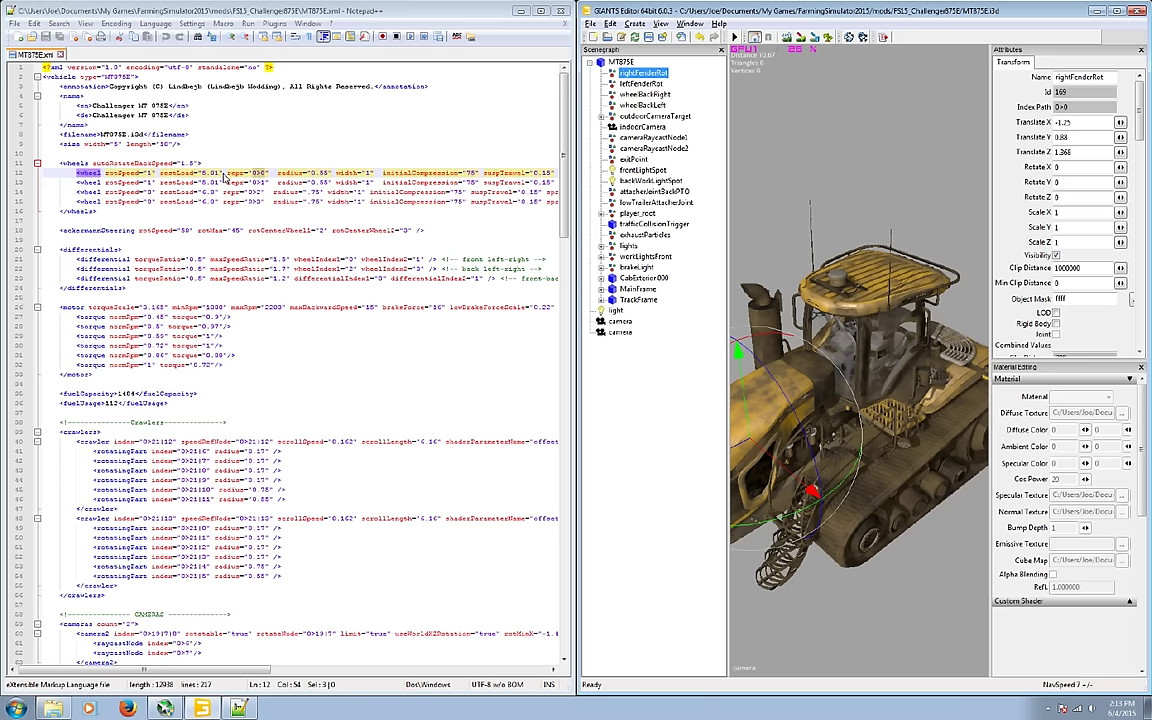
{"action": "left_click", "coordinate": [648, 85]}
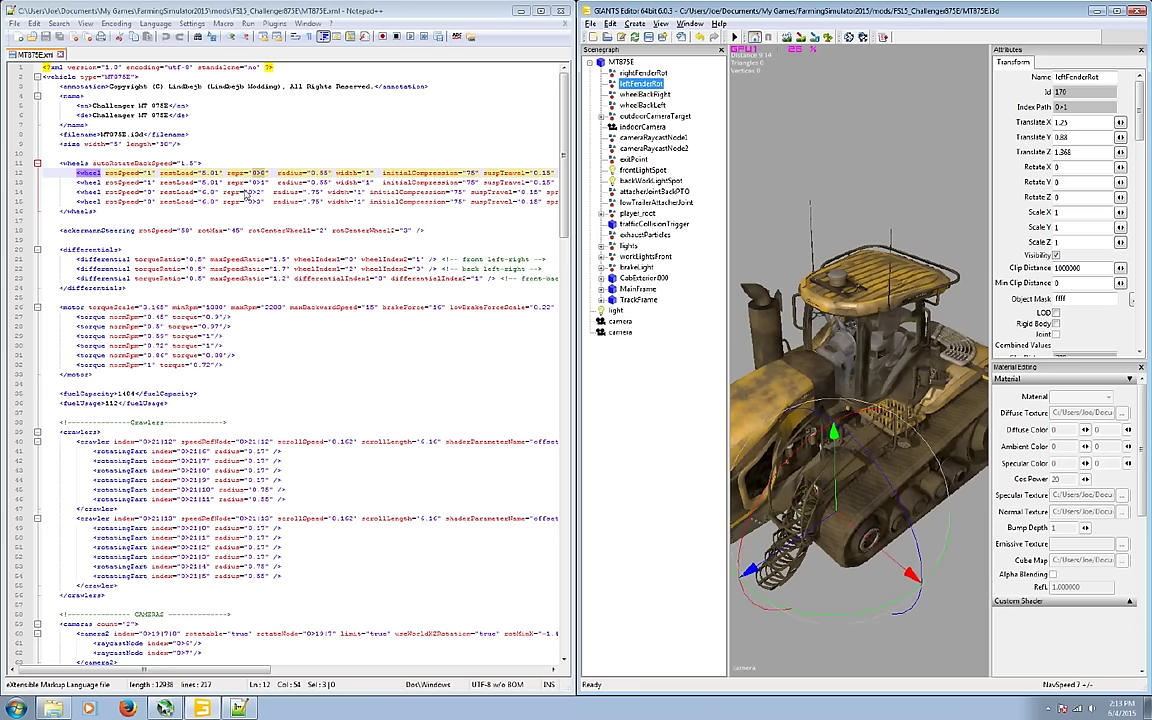
{"action": "left_click", "coordinate": [646, 94]}
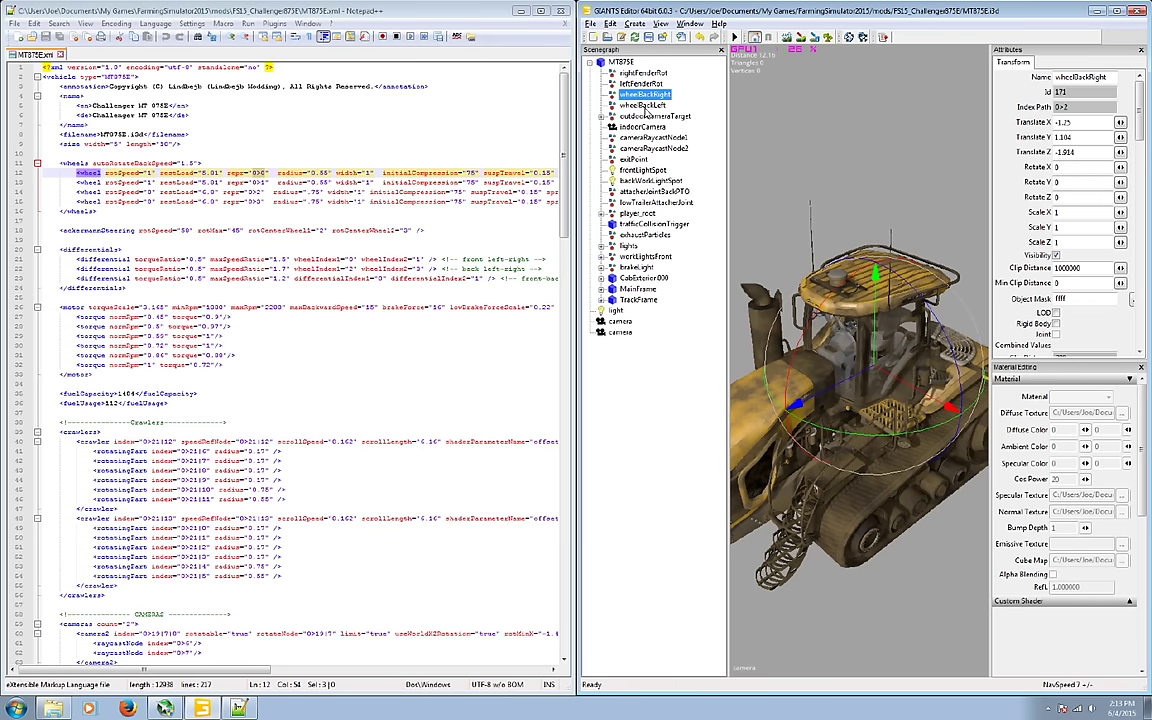
{"action": "left_click", "coordinate": [645, 105]}
{"action": "scroll", "coordinate": [910, 235], "scroll_direction": "down", "scroll_amount": 5}
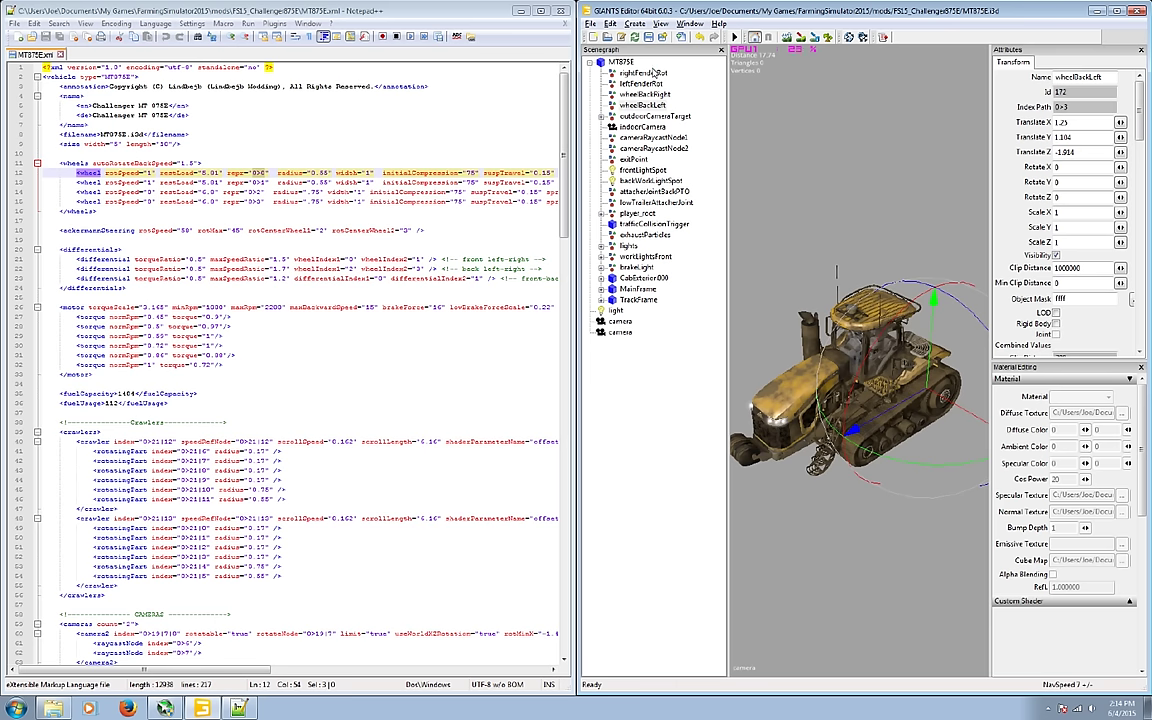
{"action": "left_click", "coordinate": [655, 73]}
{"action": "left_click", "coordinate": [645, 84]}
{"action": "left_click", "coordinate": [640, 94]}
{"action": "left_click", "coordinate": [632, 105]}
{"action": "left_click", "coordinate": [651, 74]}
{"action": "left_click", "coordinate": [645, 84]}
{"action": "left_click", "coordinate": [640, 94]}
{"action": "left_click", "coordinate": [640, 105]}
{"action": "left_click", "coordinate": [651, 74]}
{"action": "left_click", "coordinate": [645, 84]}
{"action": "left_click", "coordinate": [645, 94]}
{"action": "left_click", "coordinate": [641, 105]}
{"action": "left_click", "coordinate": [650, 116]}
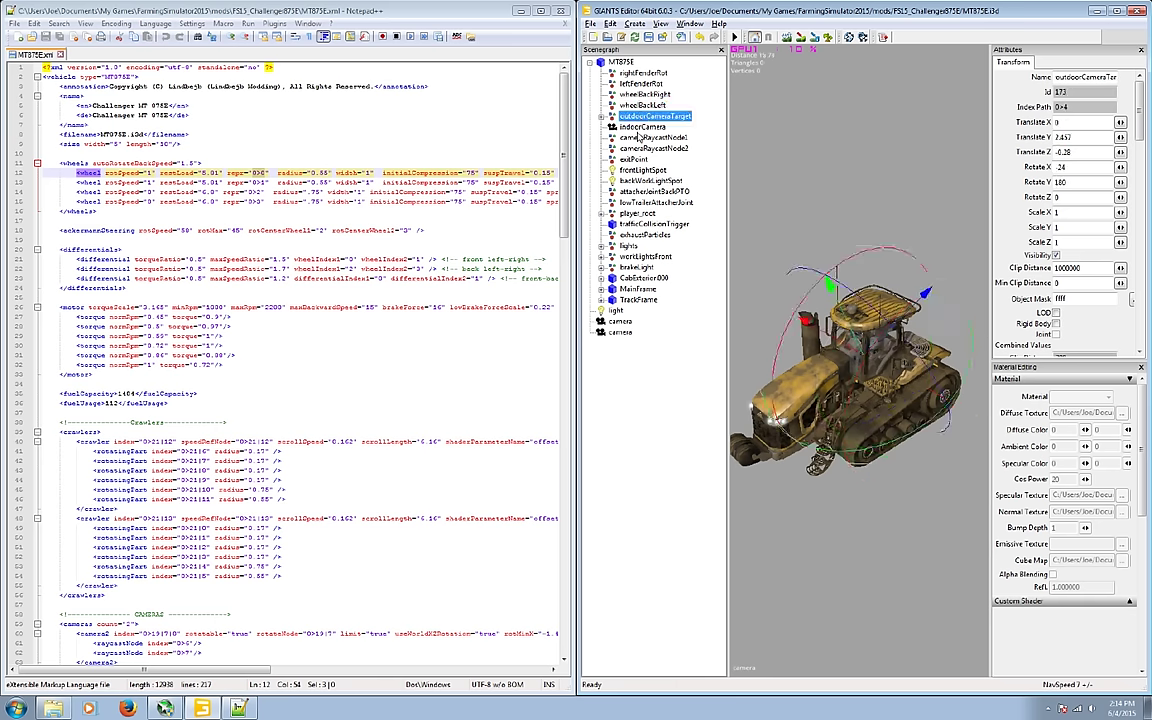
{"action": "left_click", "coordinate": [302, 375]}
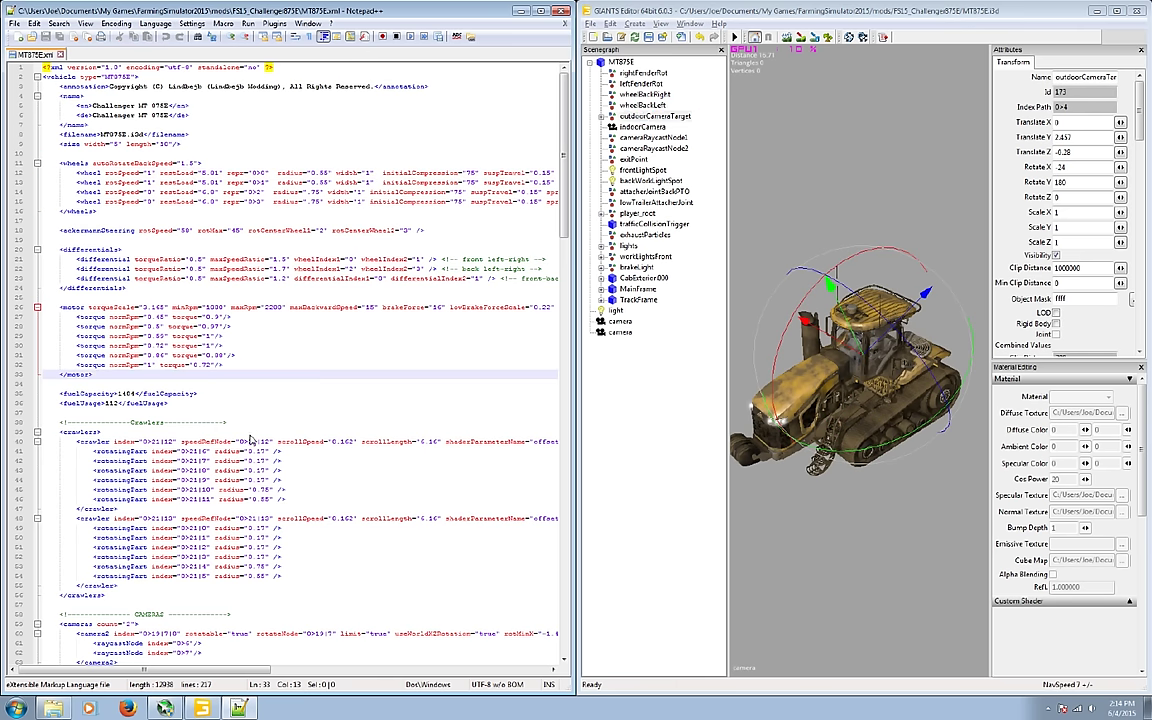
{"action": "left_click", "coordinate": [201, 454]}
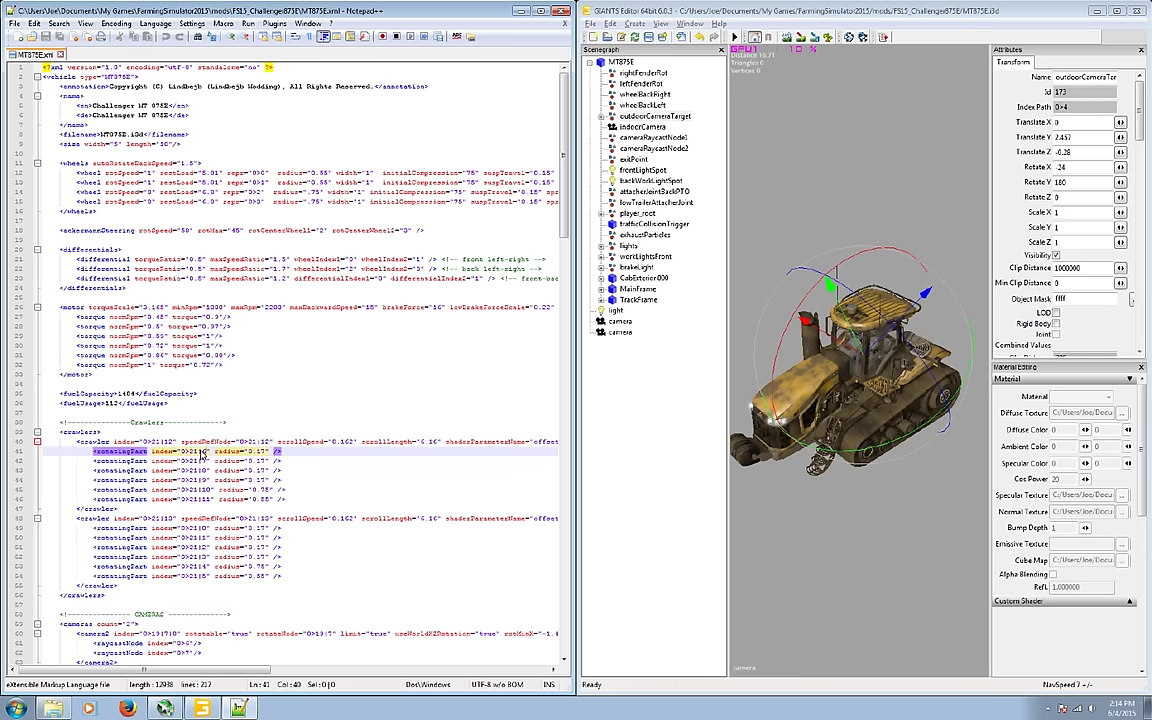
{"action": "left_click", "coordinate": [640, 278]}
{"action": "left_click", "coordinate": [637, 289]}
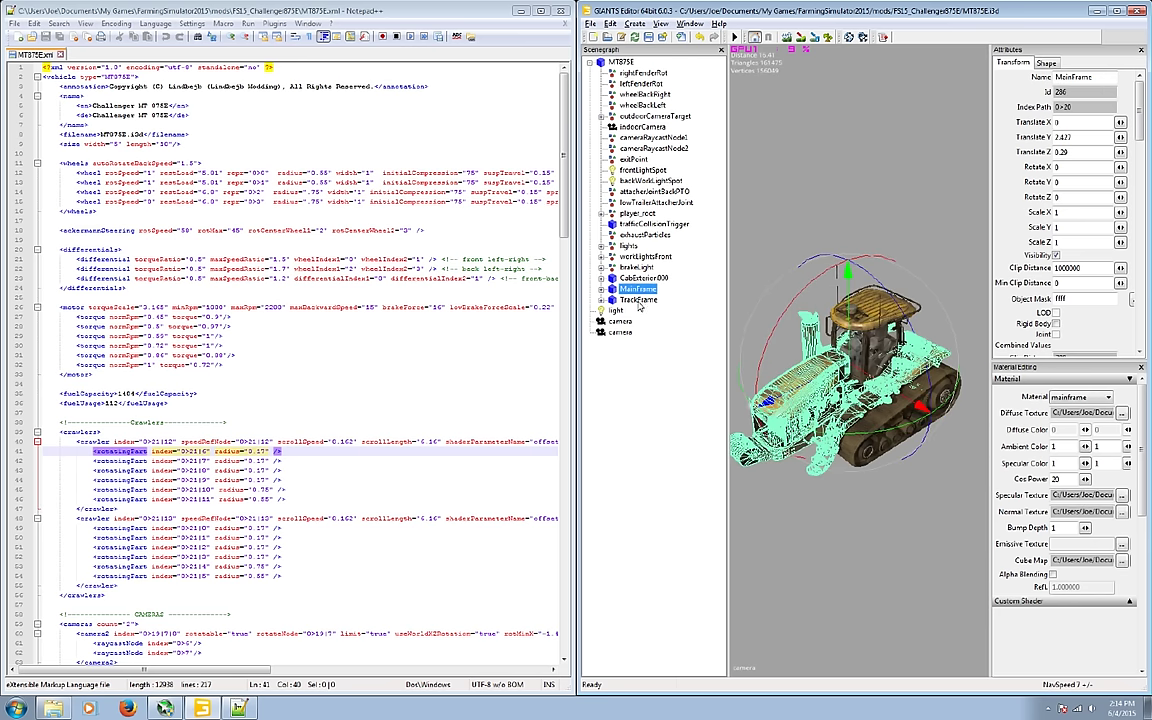
{"action": "double_click", "coordinate": [638, 299]}
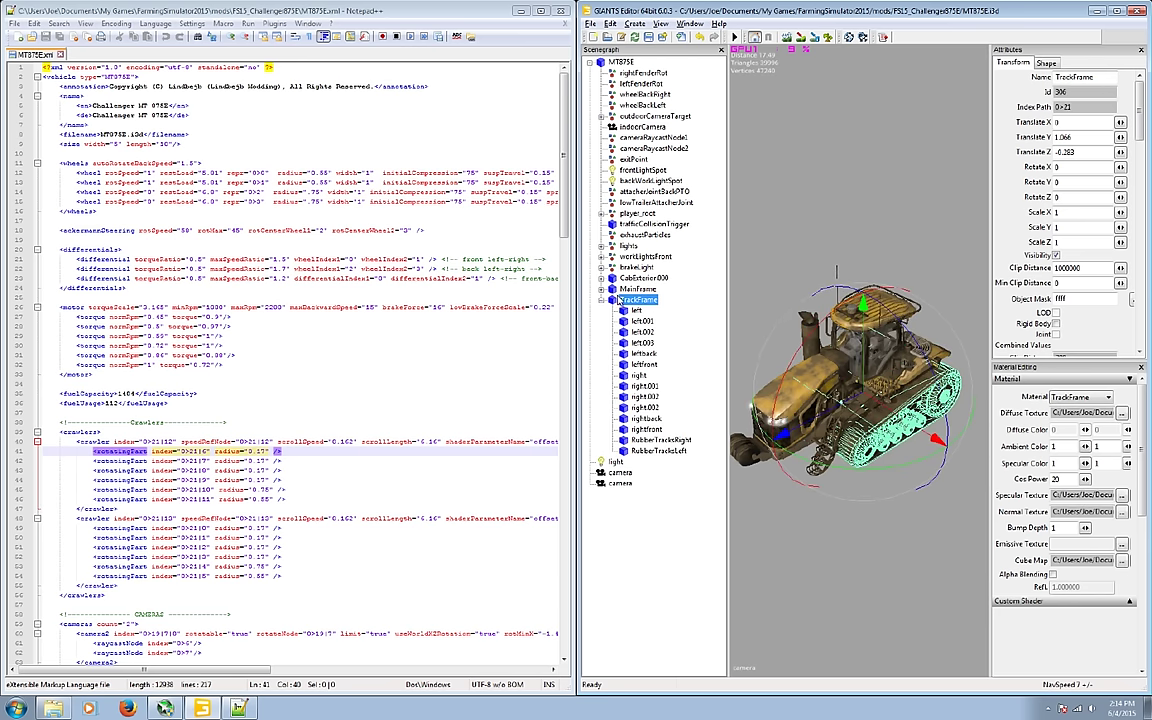
{"action": "left_click", "coordinate": [601, 300]}
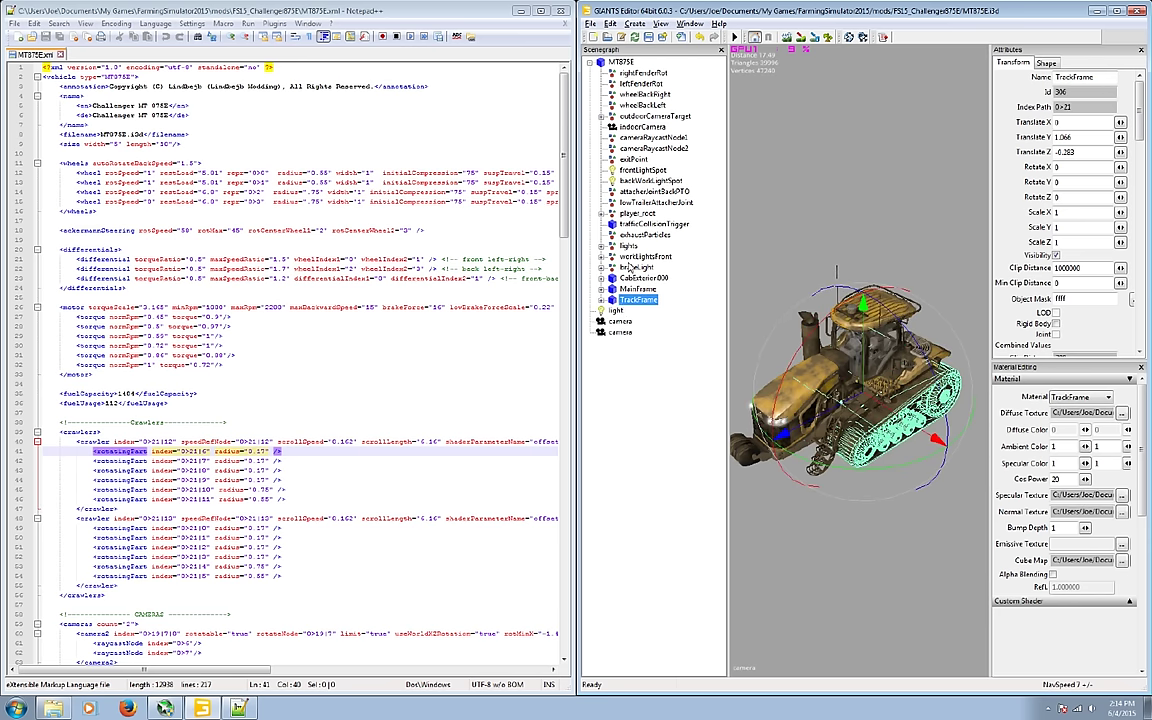
{"action": "left_click", "coordinate": [640, 127]}
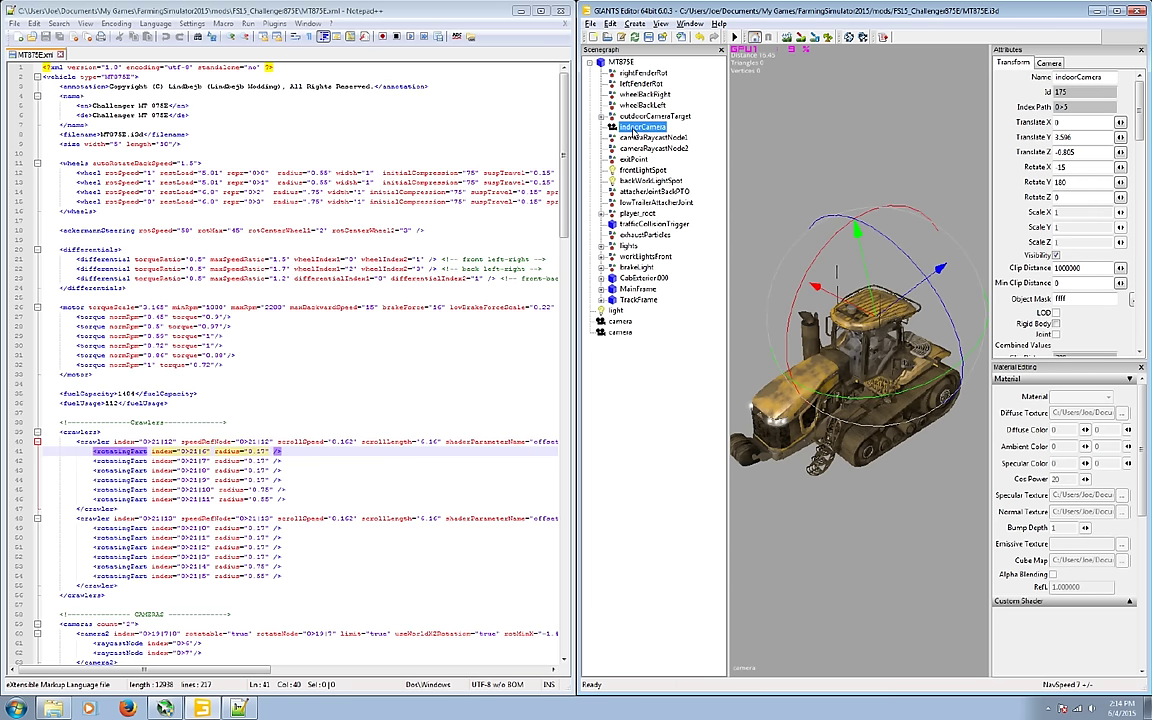
{"action": "key", "text": "Delete"}
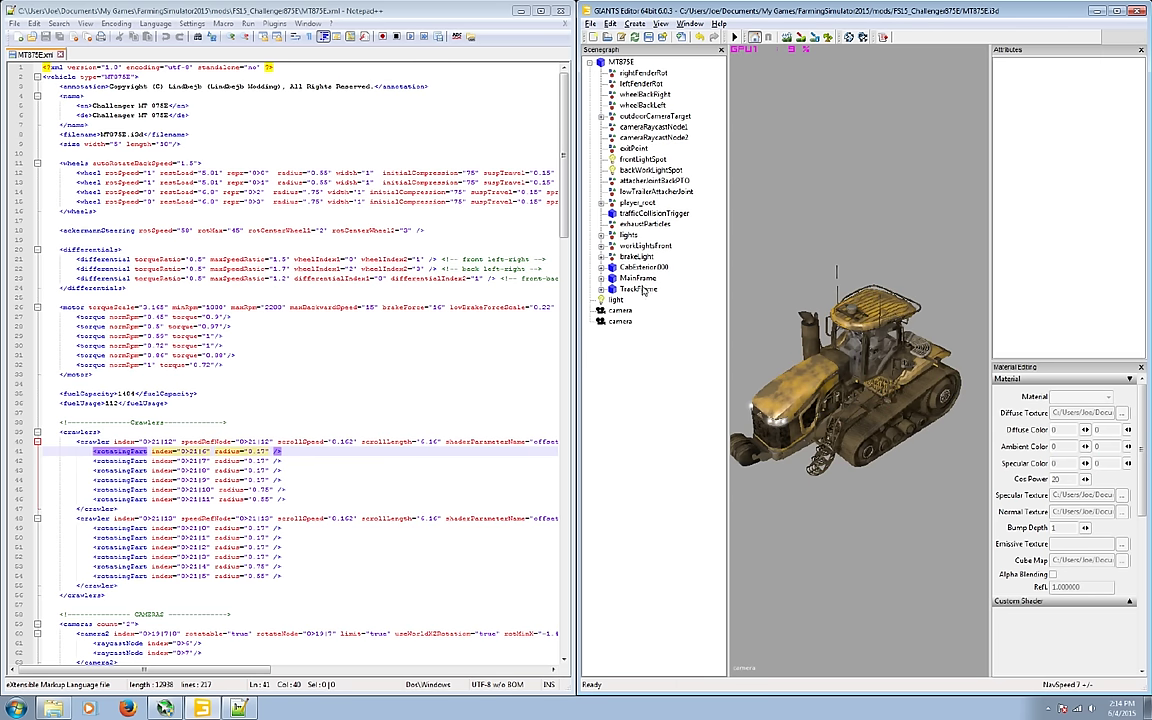
{"action": "left_click", "coordinate": [640, 289]}
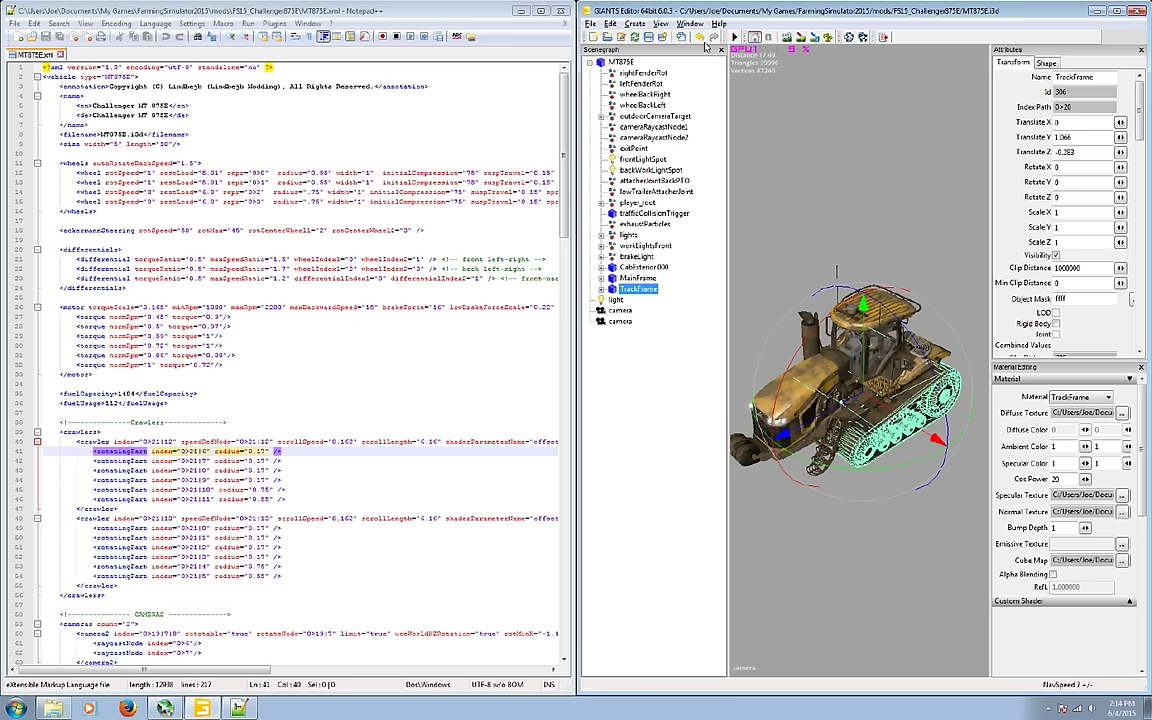
{"action": "key", "text": "ctrl+v"}
Step: Expand outdoorCameraTarget and select the indoorCamera node
{"action": "left_click", "coordinate": [626, 128]}
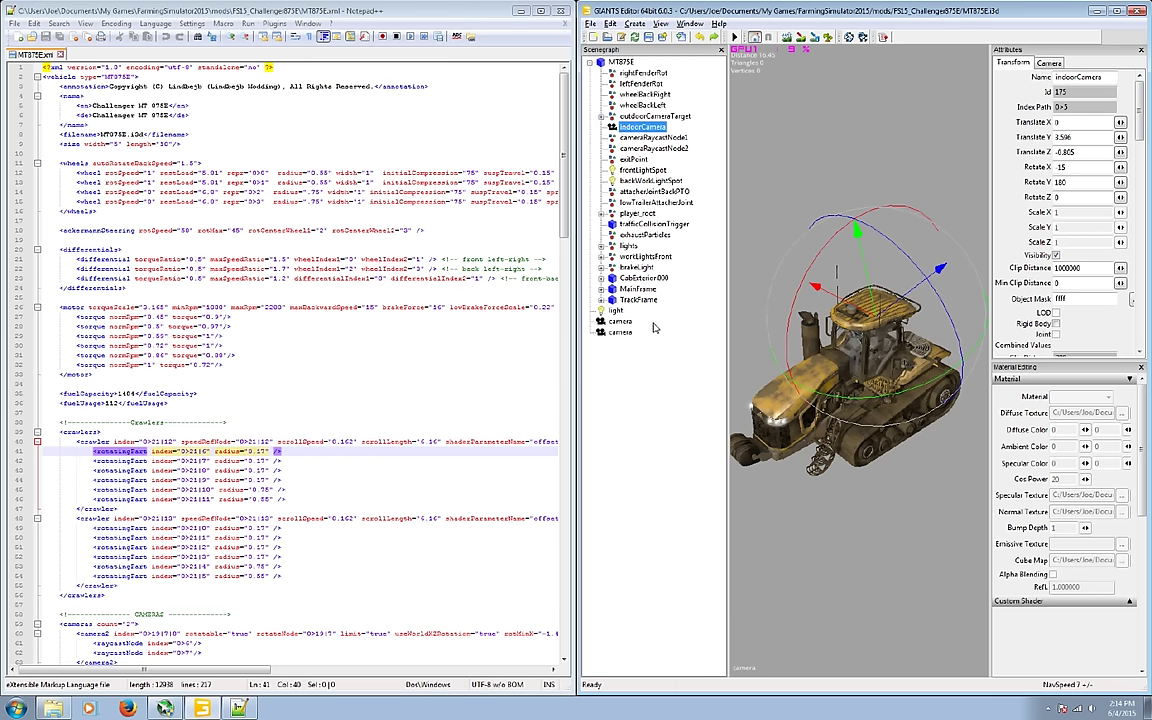
{"action": "left_click_drag", "start_coordinate": [640, 127], "coordinate": [640, 117]}
{"action": "left_click", "coordinate": [634, 117]}
{"action": "left_click", "coordinate": [656, 127]}
Step: Add two empty transform groups at the scene root and select both
{"action": "left_click", "coordinate": [634, 23]}
{"action": "left_click", "coordinate": [648, 36]}
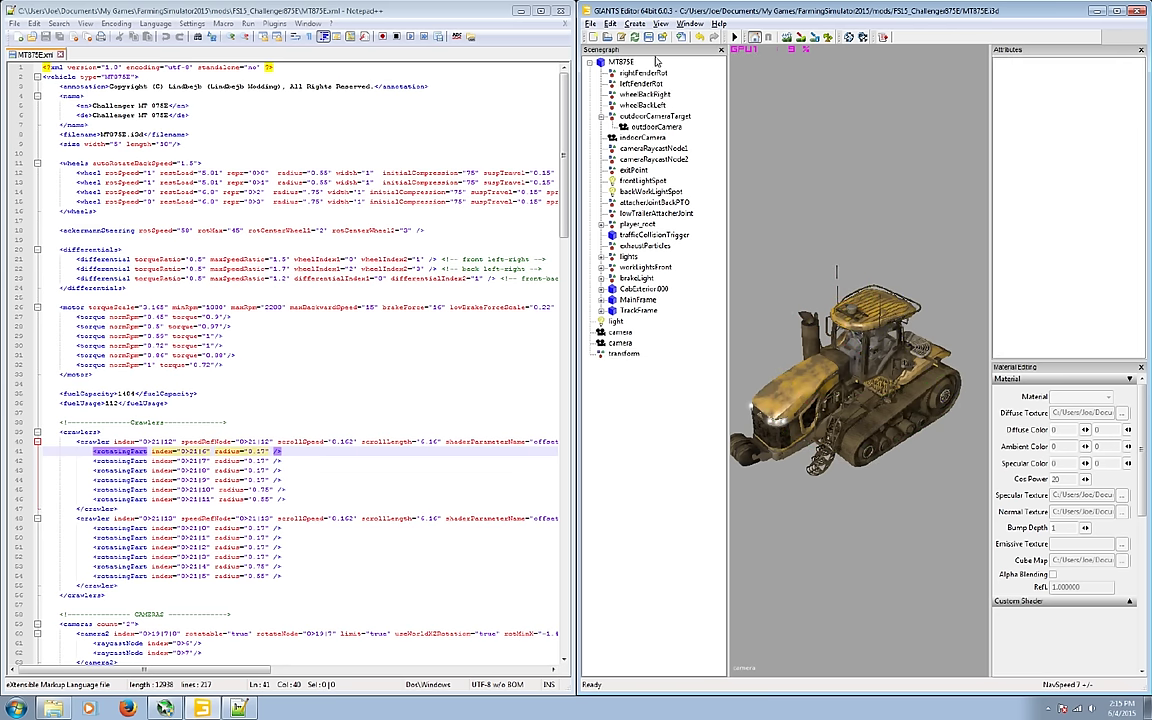
{"action": "left_click", "coordinate": [634, 23]}
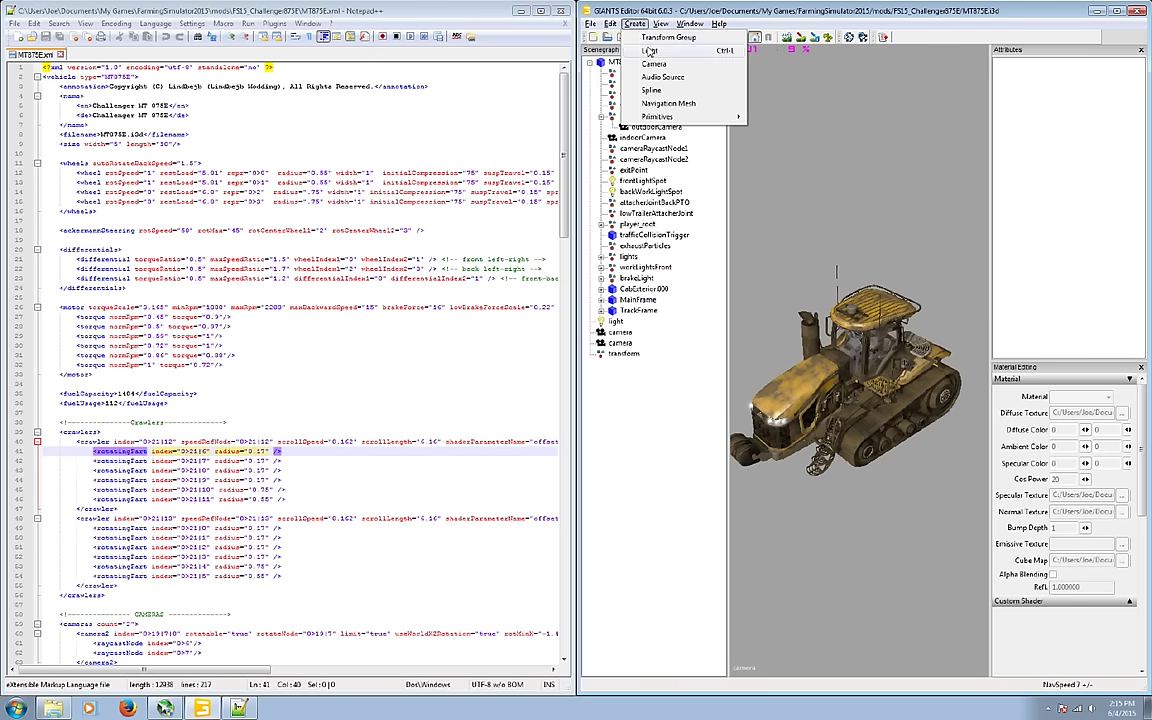
{"action": "left_click", "coordinate": [669, 38]}
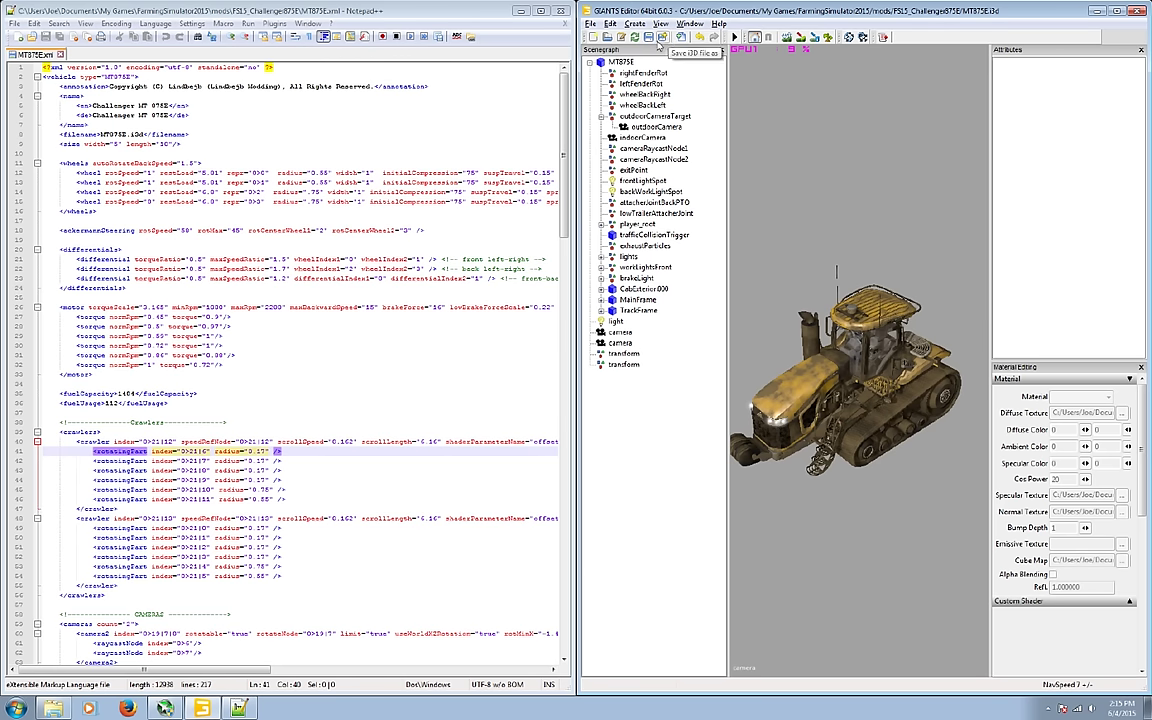
{"action": "left_click", "coordinate": [625, 354]}
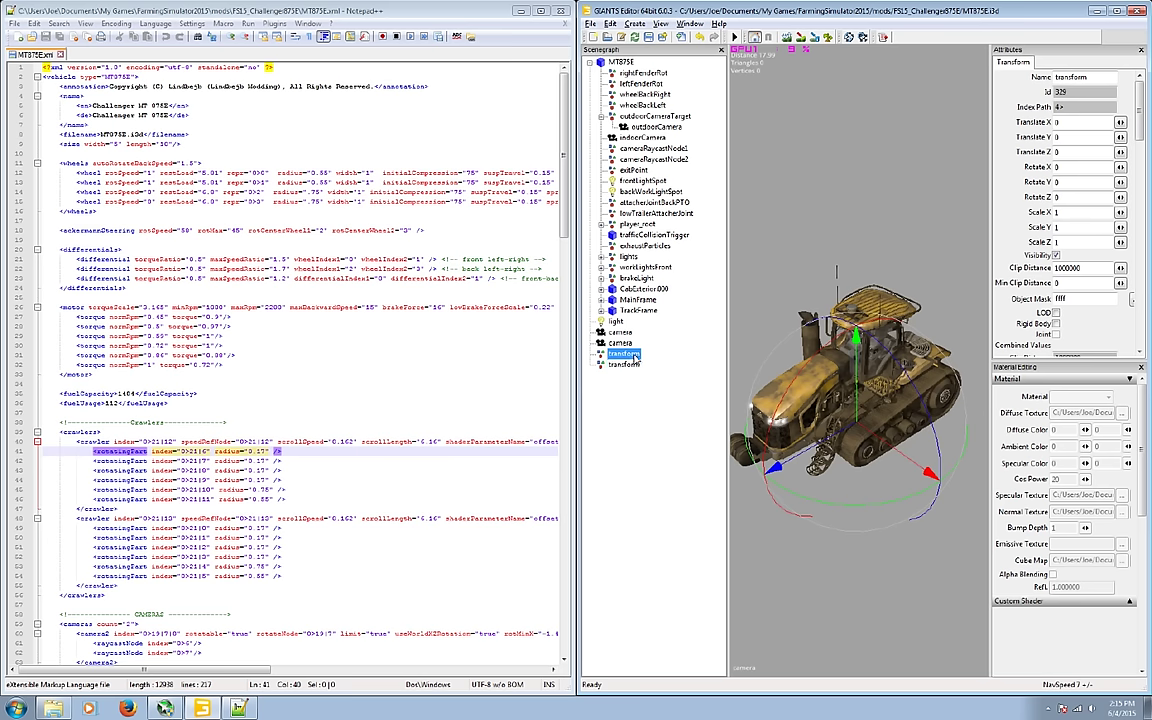
{"action": "left_click", "coordinate": [625, 354]}
{"action": "left_click", "coordinate": [622, 365], "text": "ctrl"}
Step: Select CabExterior000, MainFrame and TrackFrame together in the Scenegraph
{"action": "left_click", "coordinate": [643, 73]}
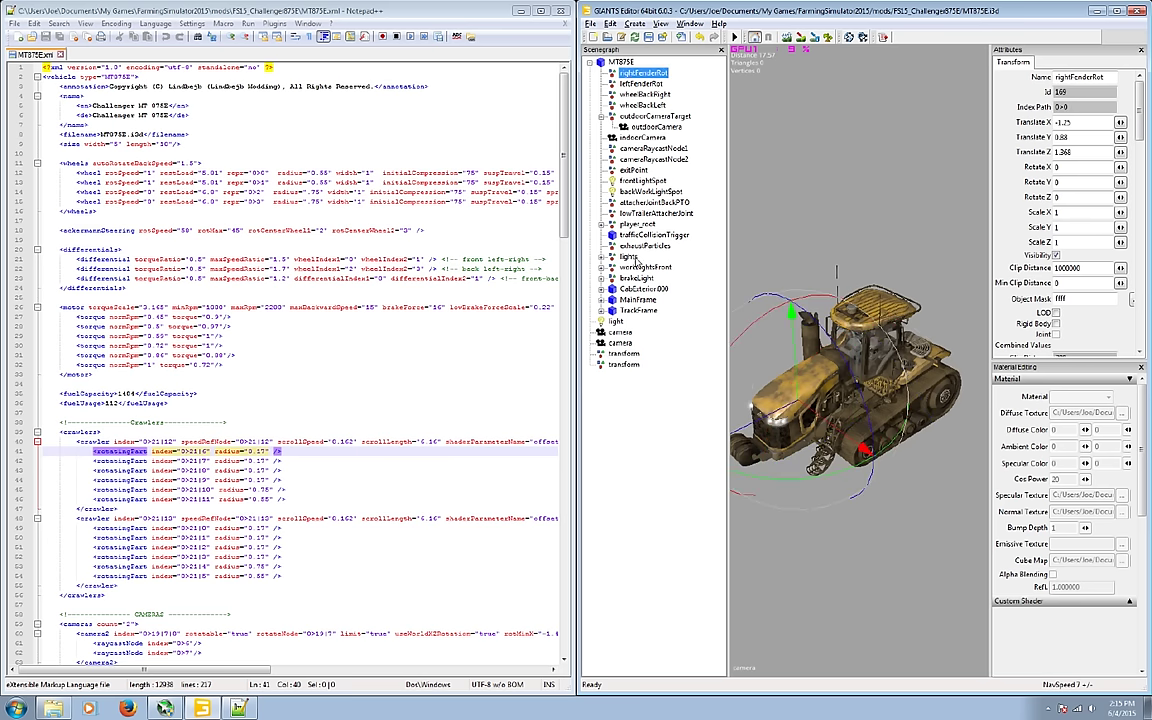
{"action": "left_click", "coordinate": [622, 312], "text": "shift"}
{"action": "key", "text": "Right"}
{"action": "left_click", "coordinate": [622, 312]}
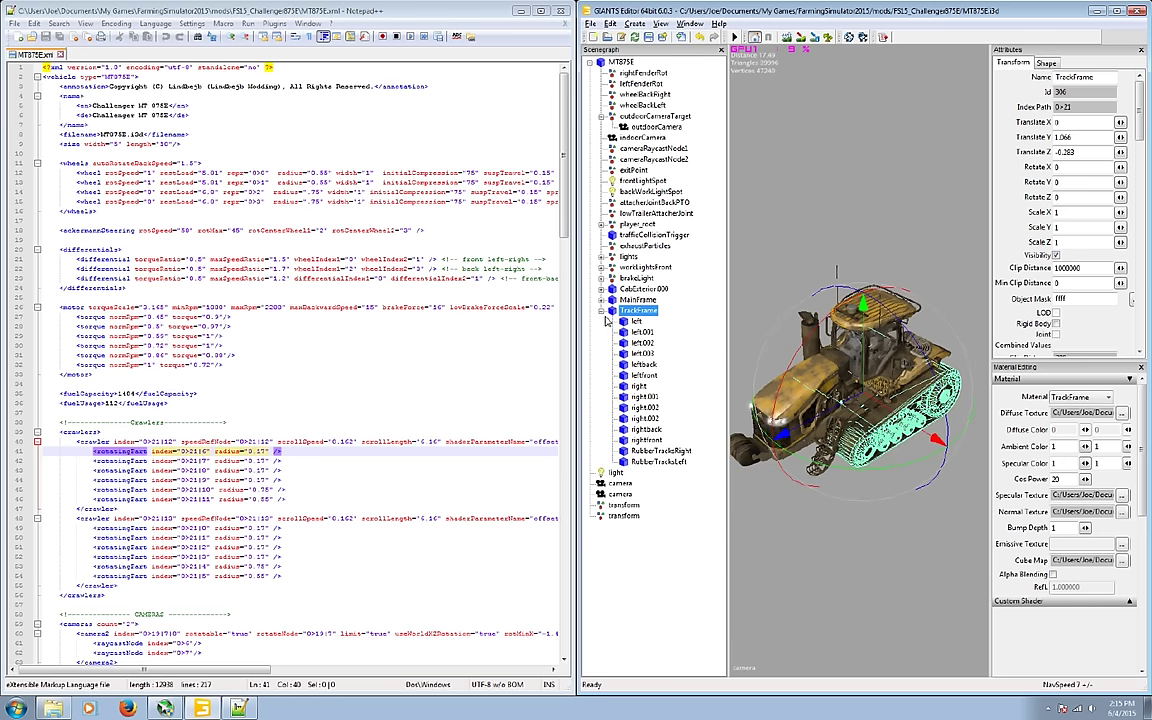
{"action": "key", "text": "Left"}
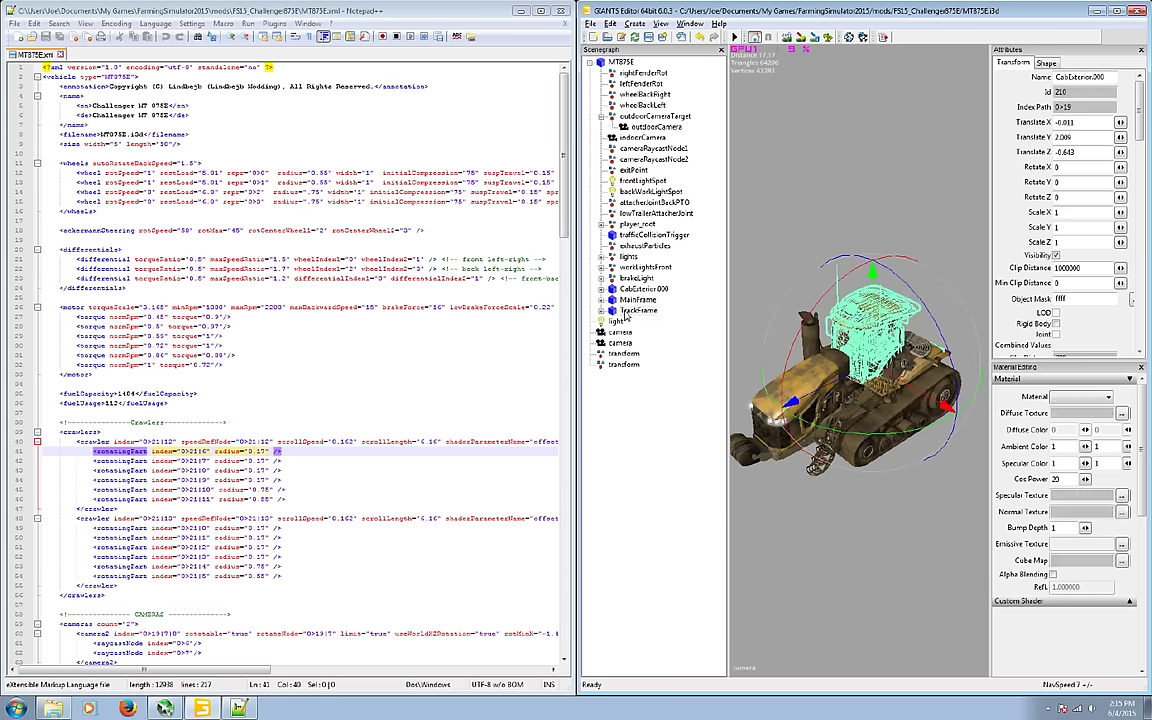
{"action": "left_click", "coordinate": [622, 269], "text": "shift"}
{"action": "left_click", "coordinate": [637, 310]}
{"action": "left_click", "coordinate": [632, 289]}
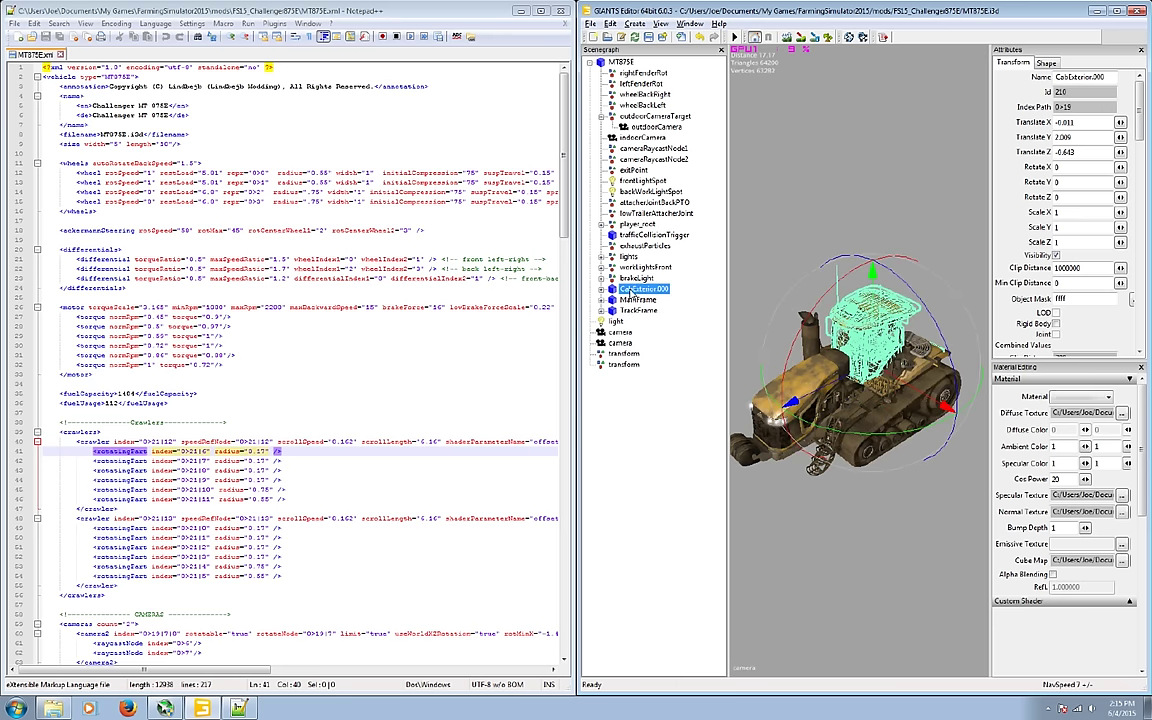
{"action": "left_click", "coordinate": [632, 299], "text": "shift"}
{"action": "left_click", "coordinate": [624, 311], "text": "shift"}
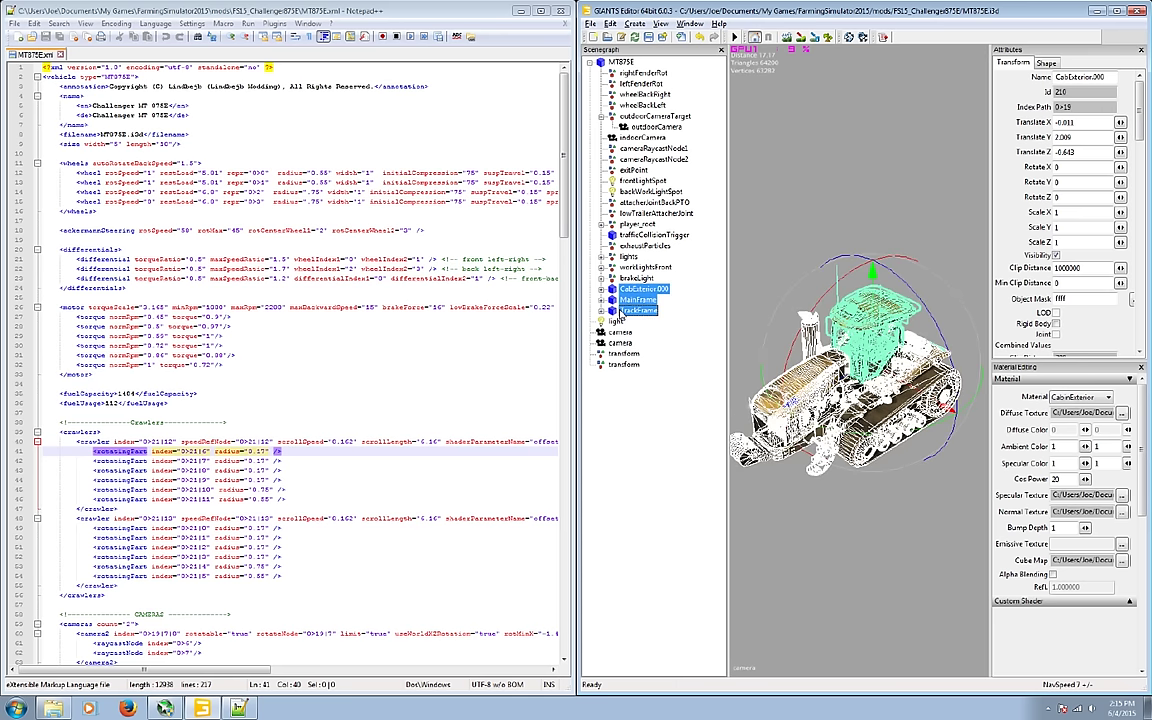
Step: Paste copies of the three meshes at the scene root below the transform groups
{"action": "key", "text": "ctrl+d"}
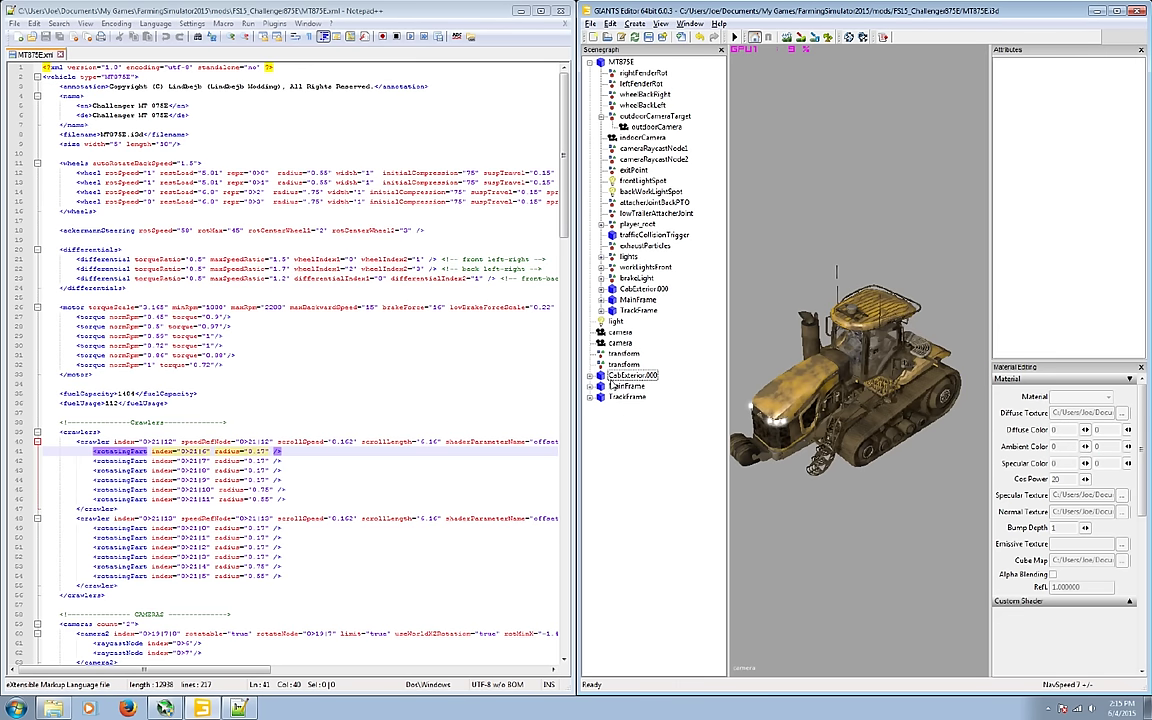
{"action": "left_click_drag", "start_coordinate": [611, 378], "coordinate": [611, 378]}
{"action": "left_click", "coordinate": [604, 403]}
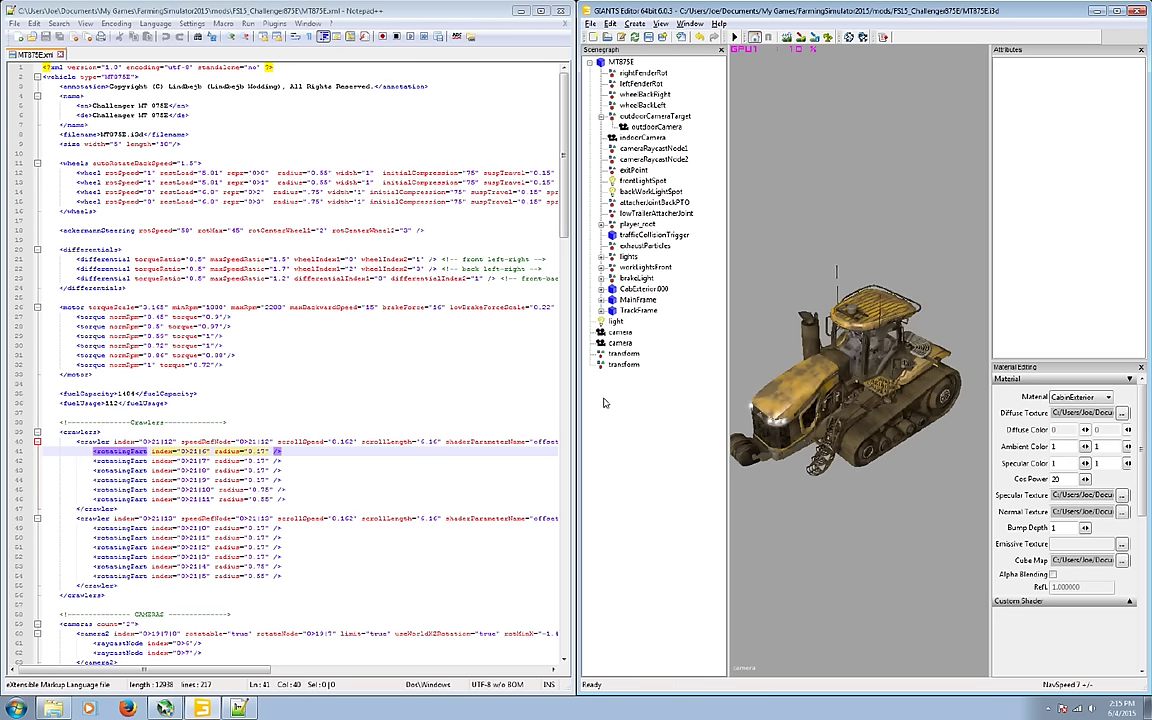
{"action": "left_click", "coordinate": [634, 311]}
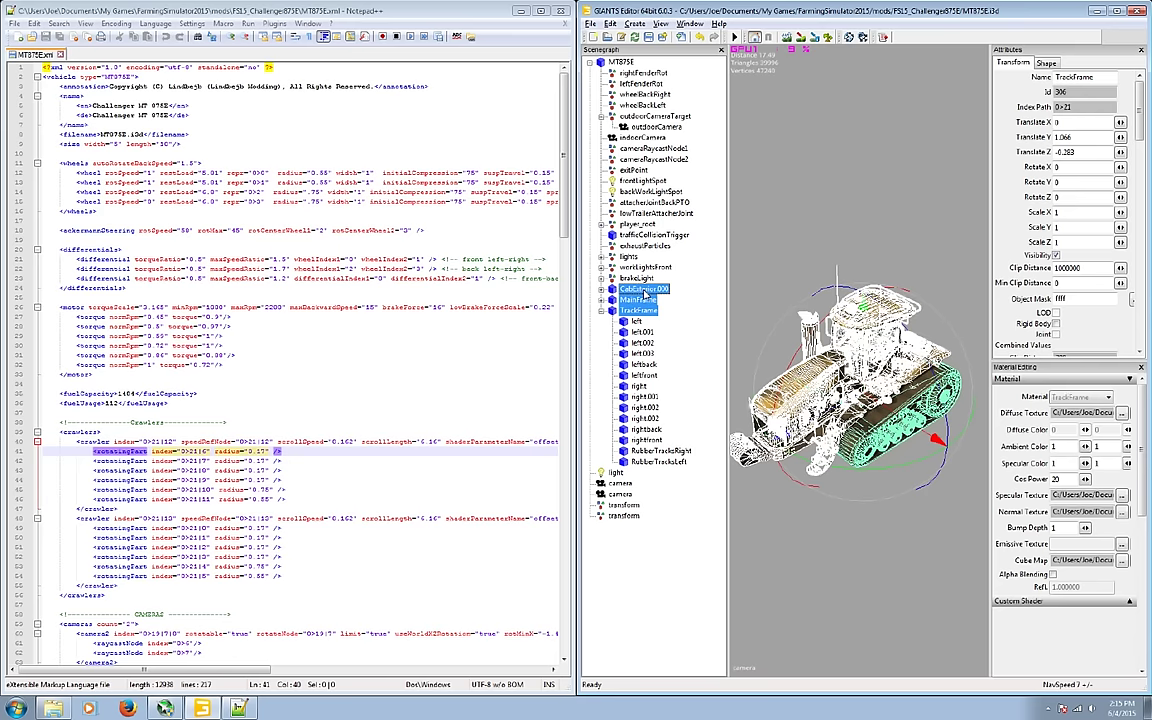
{"action": "left_click", "coordinate": [632, 545]}
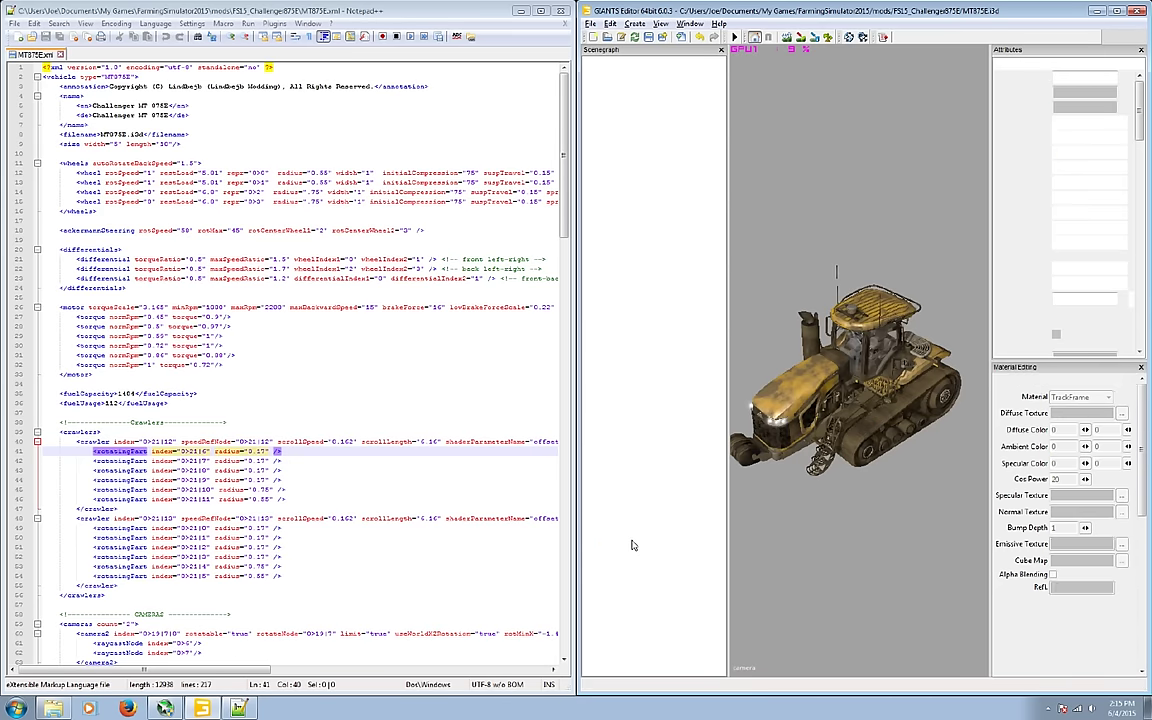
{"action": "key", "text": "ctrl+v"}
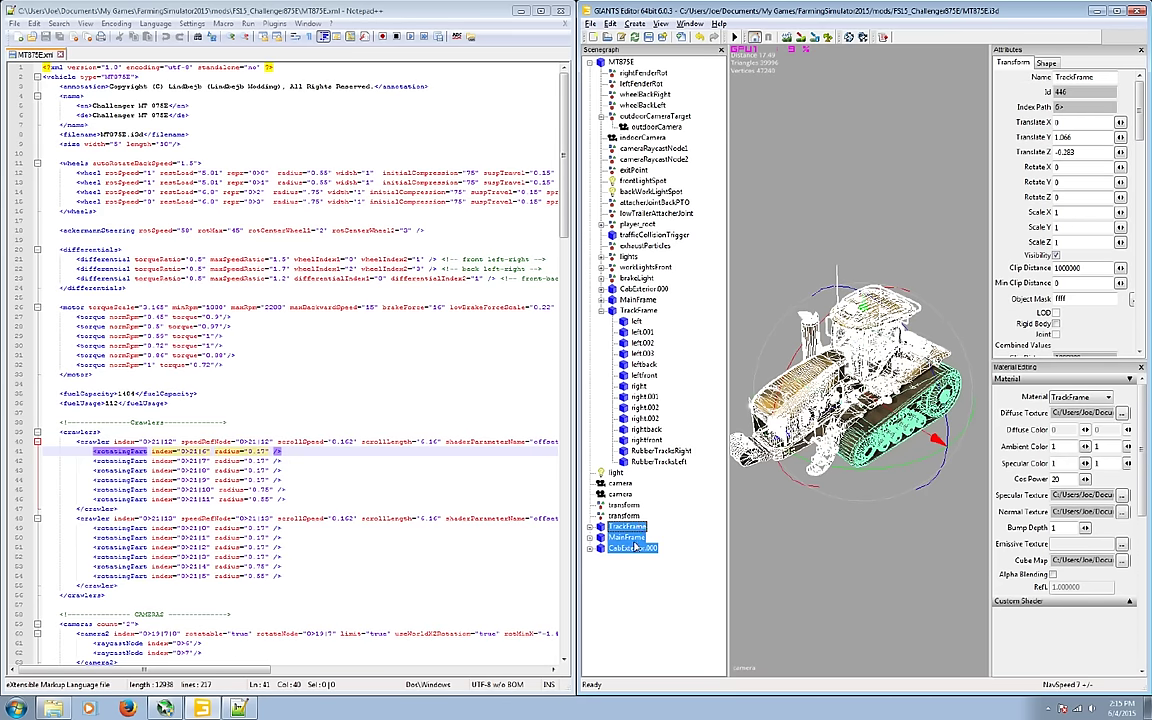
{"action": "left_click", "coordinate": [601, 311]}
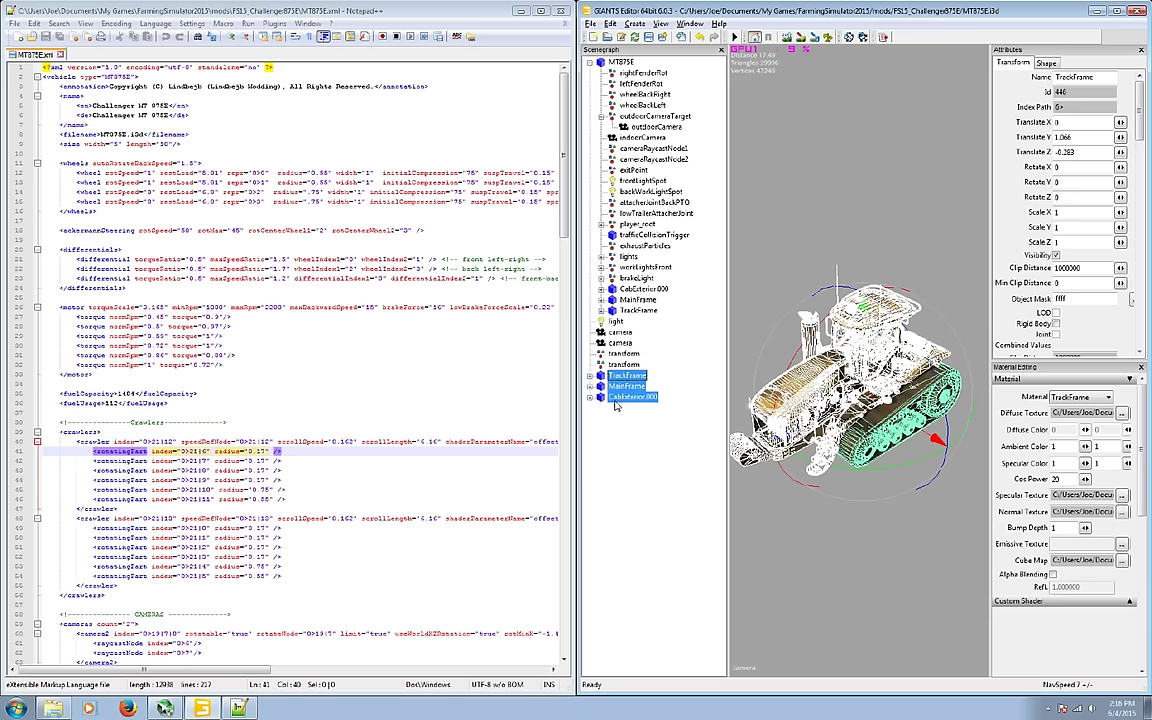
Step: Delete the three pasted mesh copies, then delete and restore the two transform nodes
{"action": "key", "text": "Delete"}
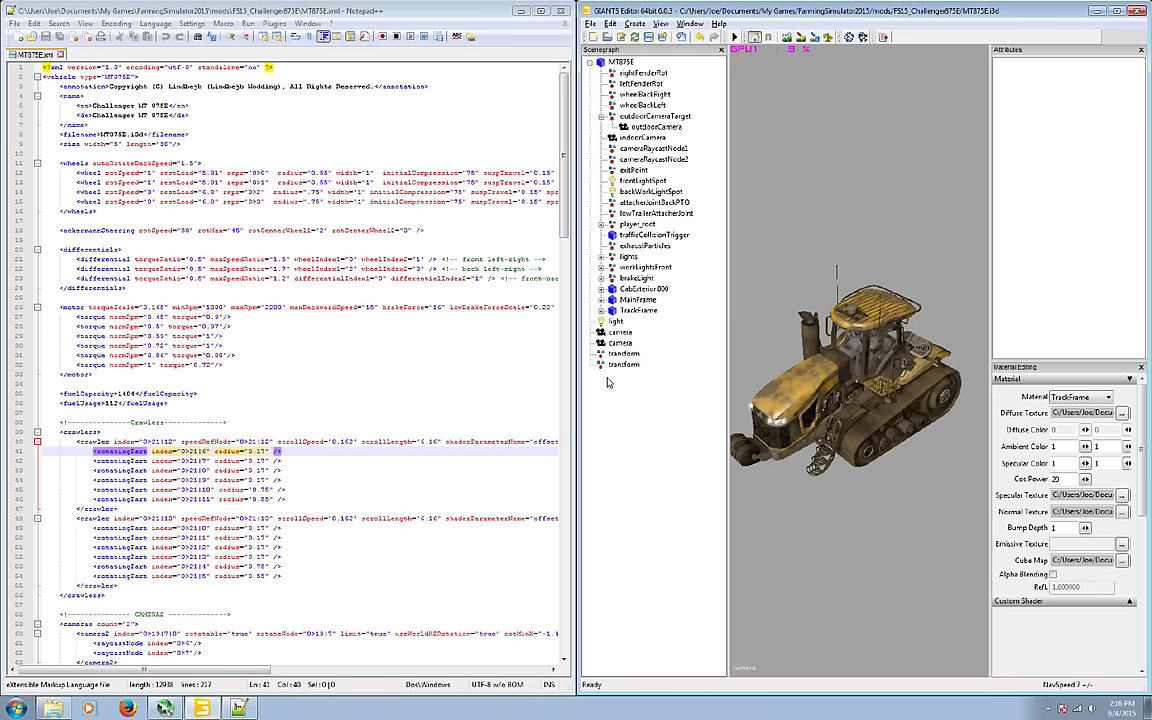
{"action": "left_click", "coordinate": [602, 117]}
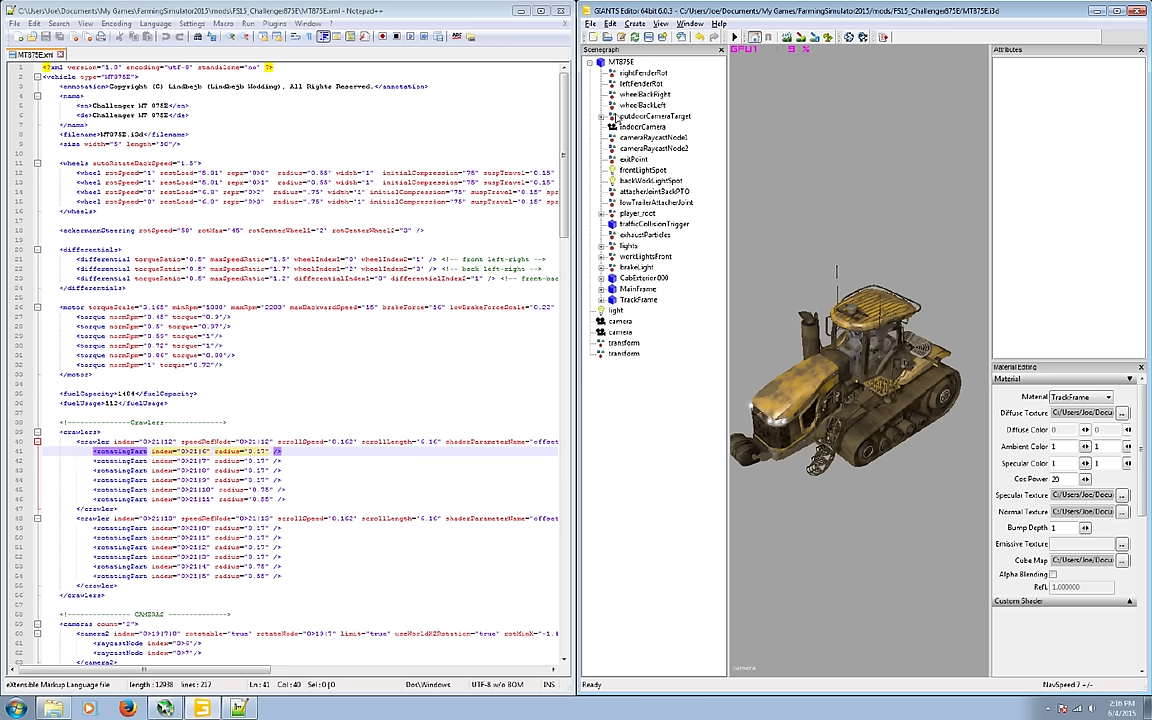
{"action": "left_click", "coordinate": [624, 344]}
{"action": "left_click", "coordinate": [621, 354], "text": "shift"}
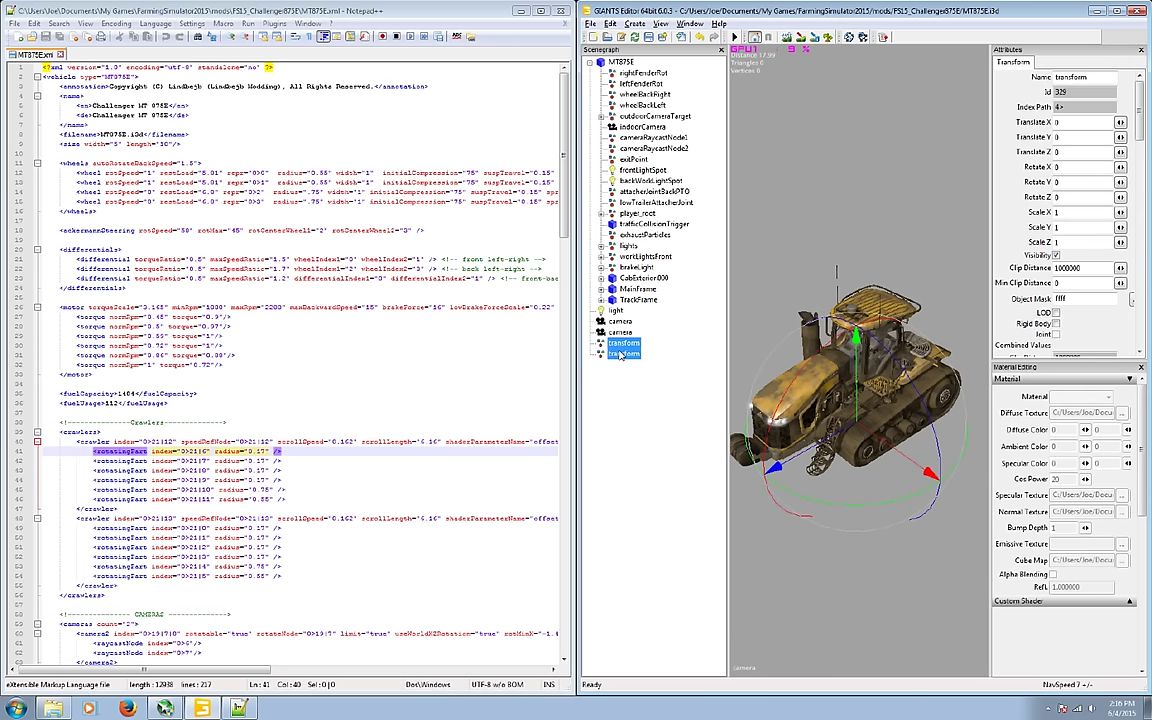
{"action": "key", "text": "Delete"}
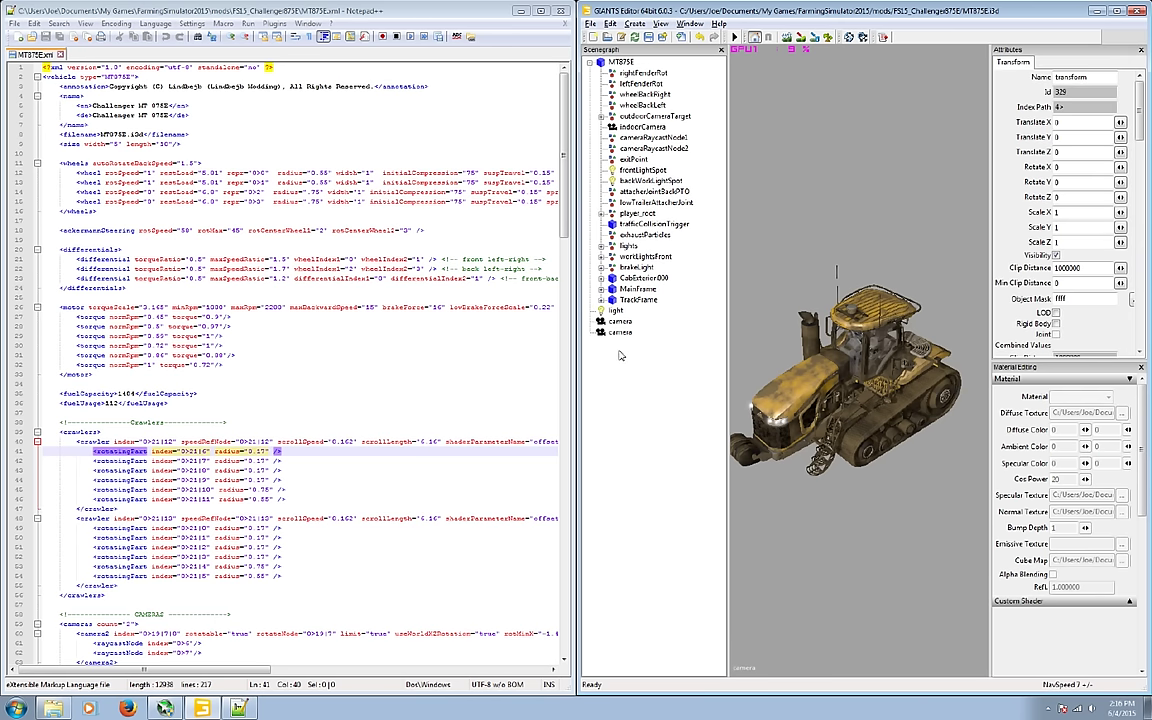
{"action": "double_click", "coordinate": [618, 63]}
{"action": "key", "text": "ctrl+z"}
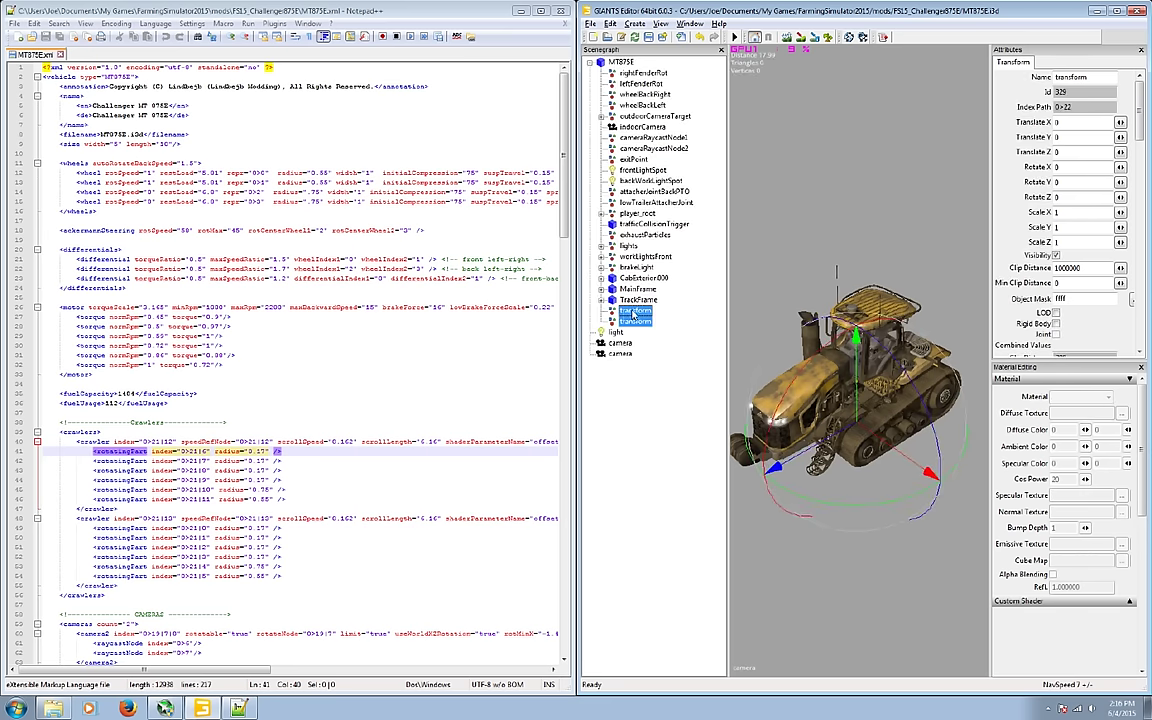
Step: Delete the node range from cameraRaycastNode1 to TrackFrame, then undo it
{"action": "left_click", "coordinate": [645, 116]}
{"action": "left_click", "coordinate": [640, 127]}
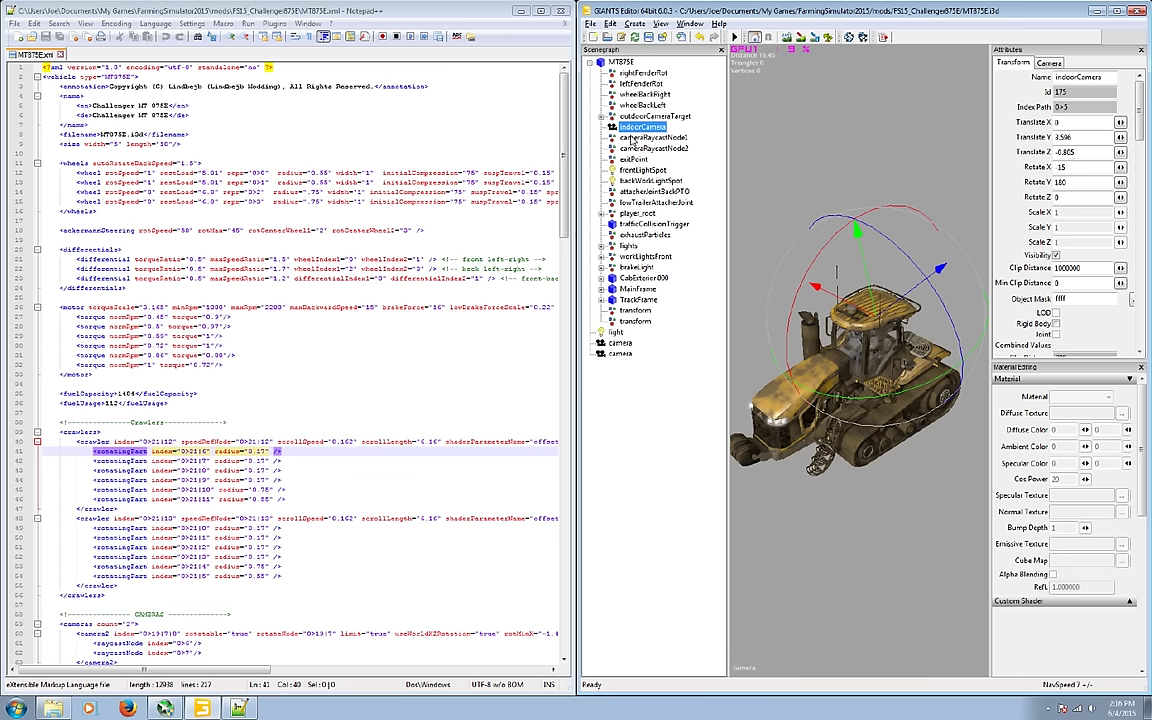
{"action": "left_click", "coordinate": [640, 138]}
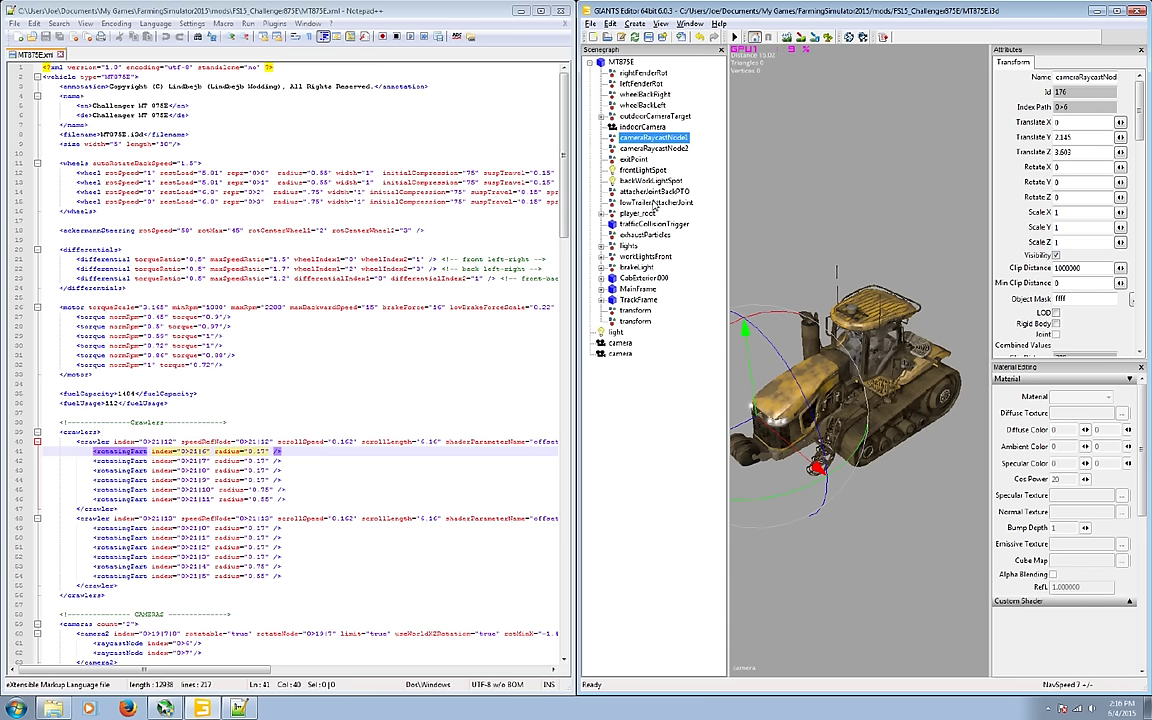
{"action": "left_click", "coordinate": [616, 301], "text": "shift"}
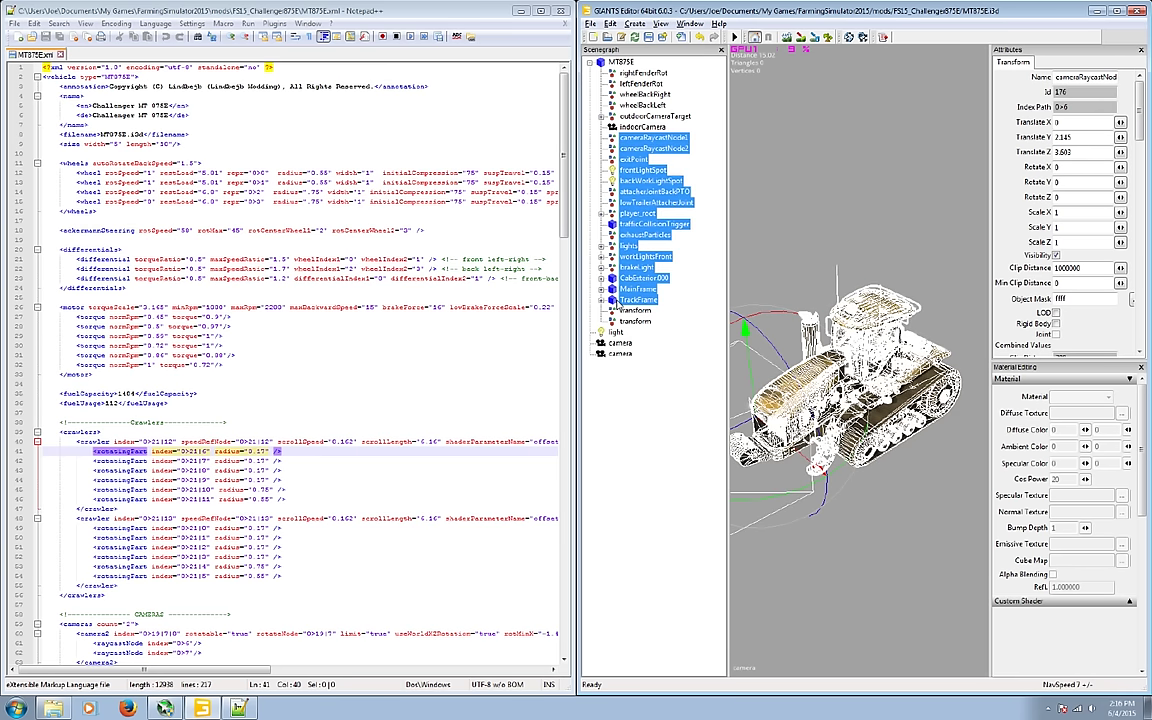
{"action": "key", "text": "Delete"}
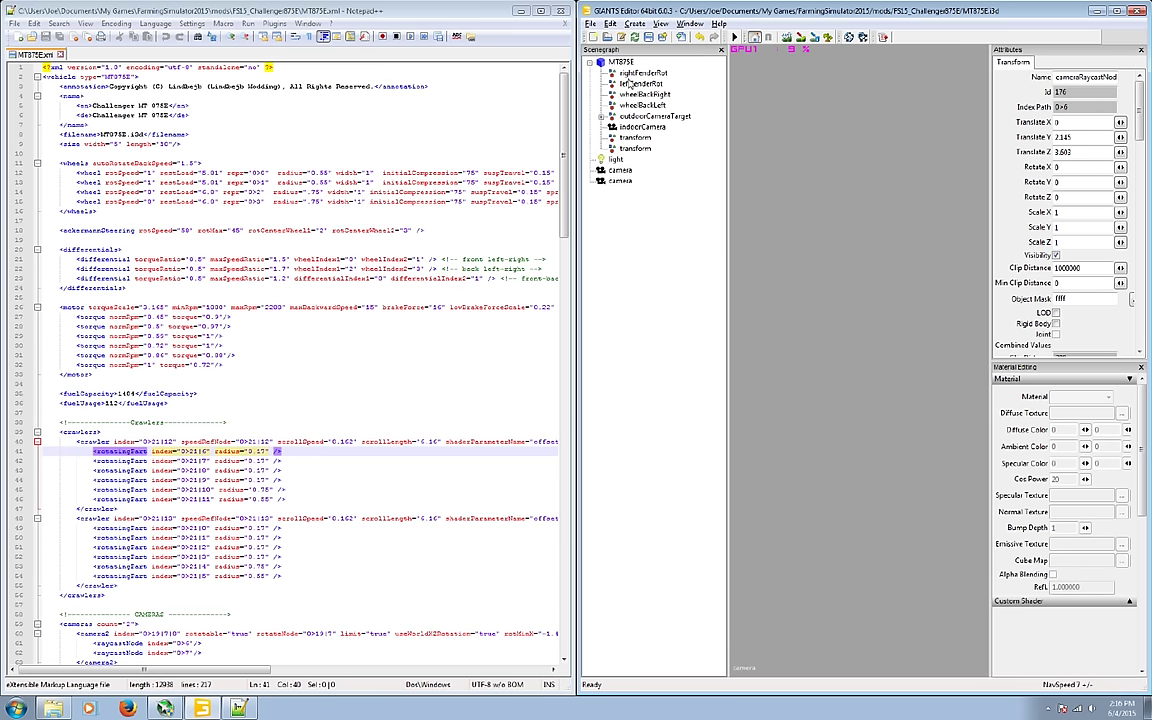
{"action": "double_click", "coordinate": [622, 63]}
{"action": "key", "text": "ctrl+z"}
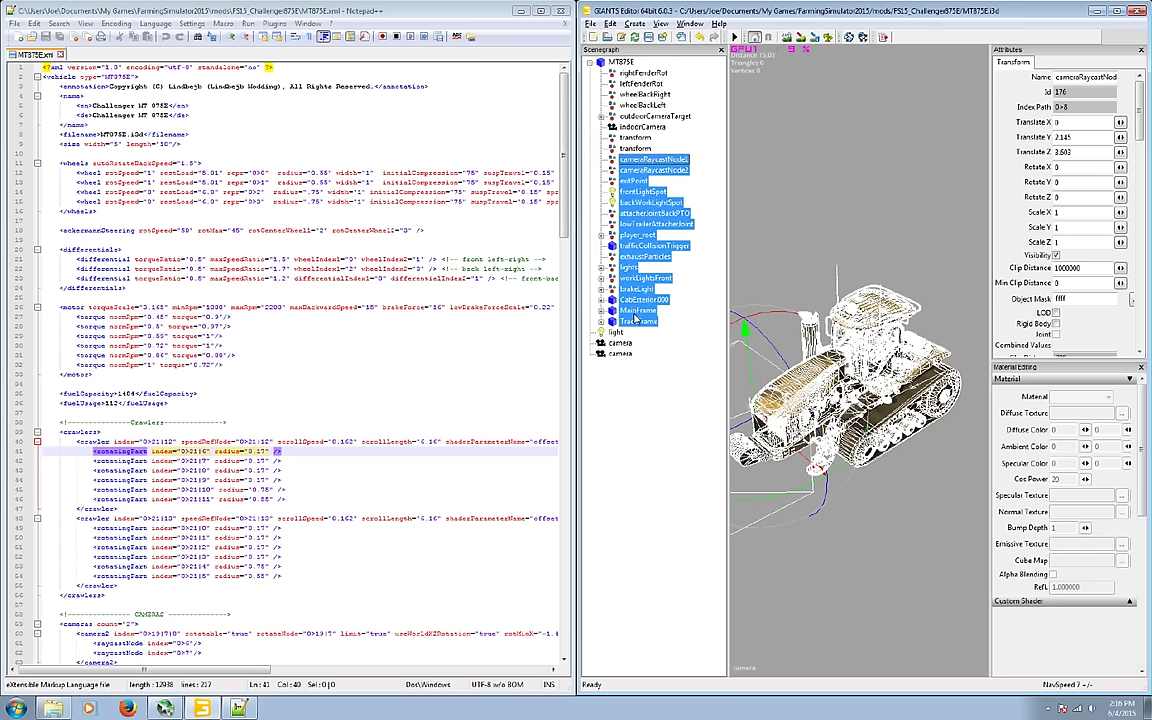
Step: Remove outdoorCameraTarget and indoorCamera so the transform nodes follow wheelBackLeft
{"action": "left_click", "coordinate": [636, 138]}
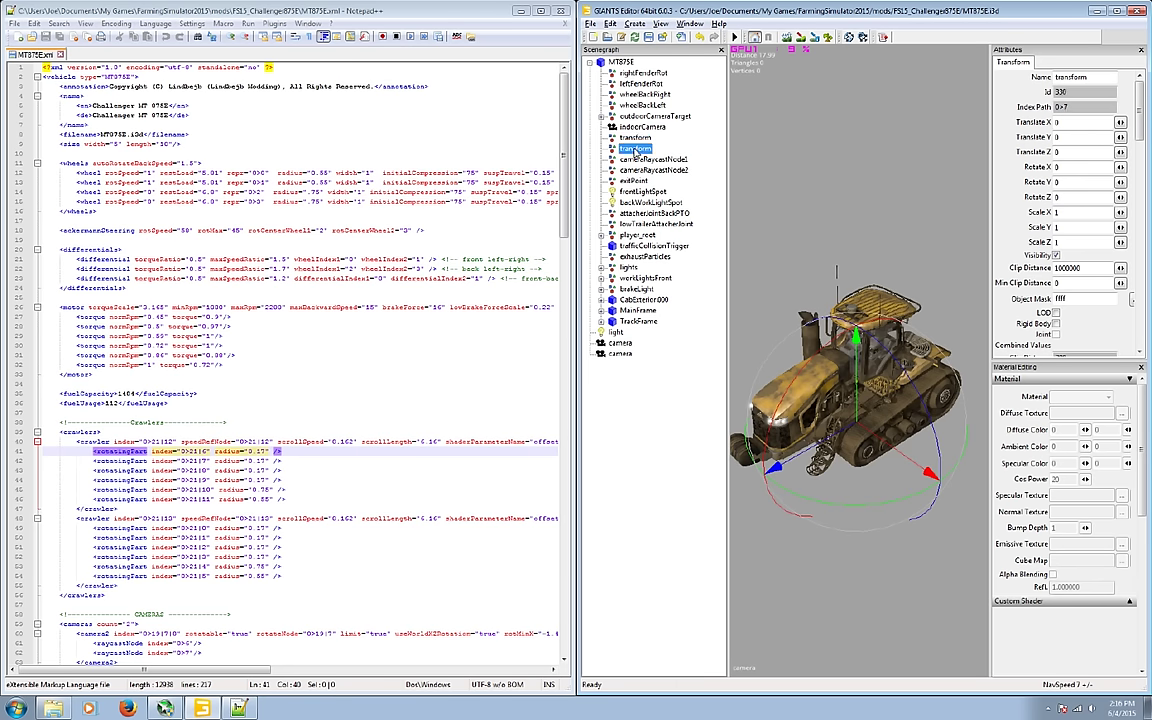
{"action": "key", "text": "Up"}
{"action": "key", "text": "Up"}
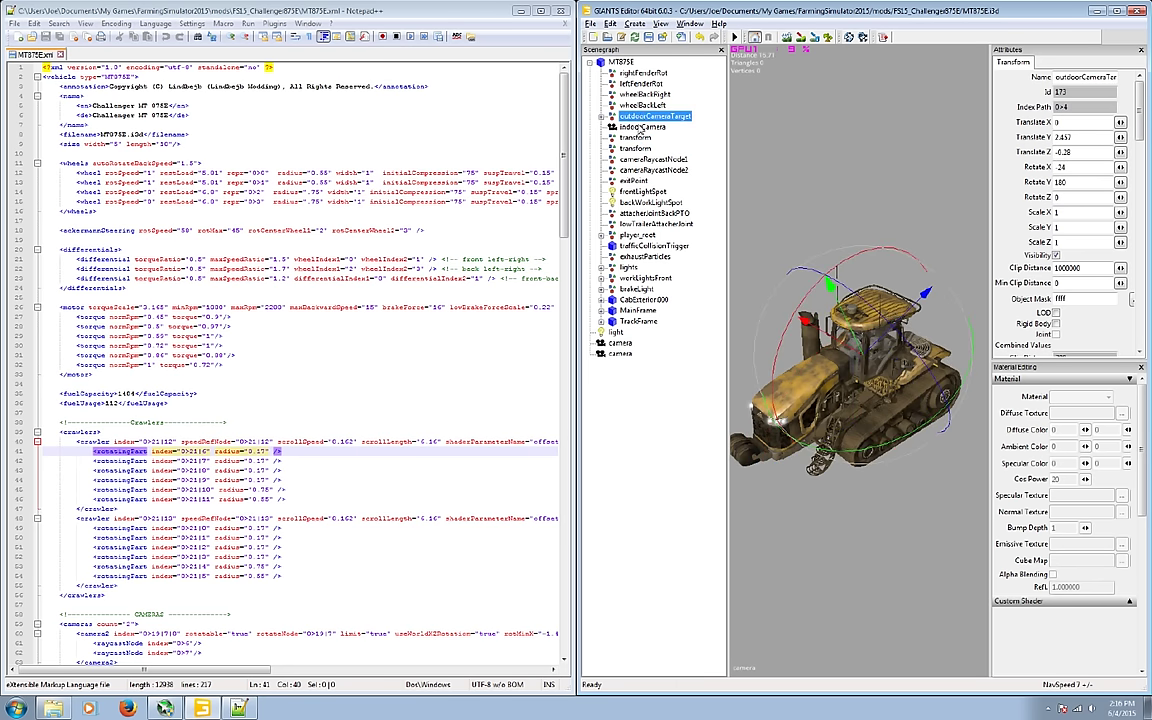
{"action": "key", "text": "Delete"}
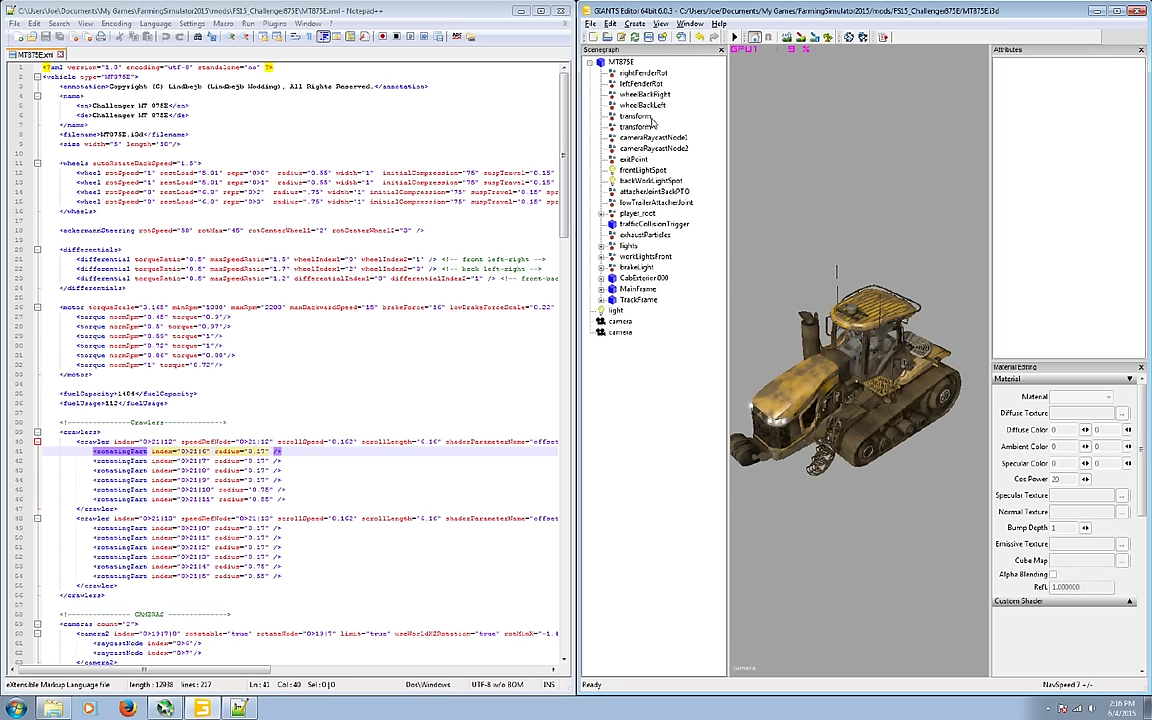
{"action": "left_click", "coordinate": [645, 127]}
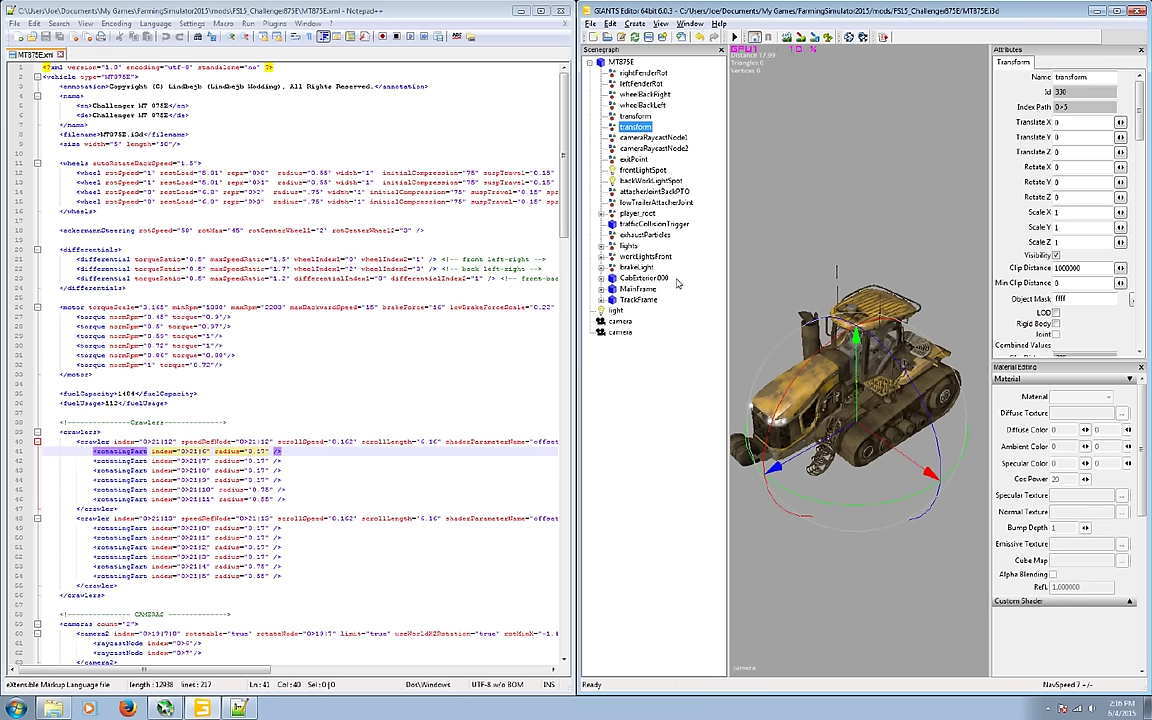
{"action": "left_click", "coordinate": [637, 300]}
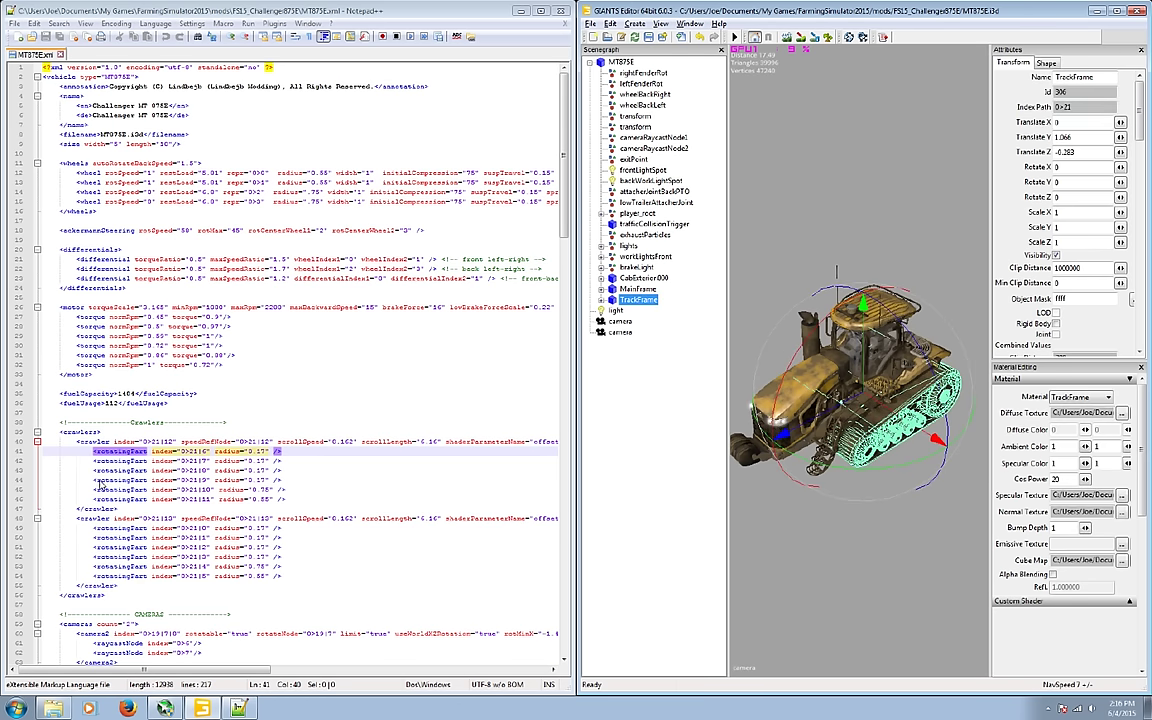
{"action": "left_click", "coordinate": [658, 441]}
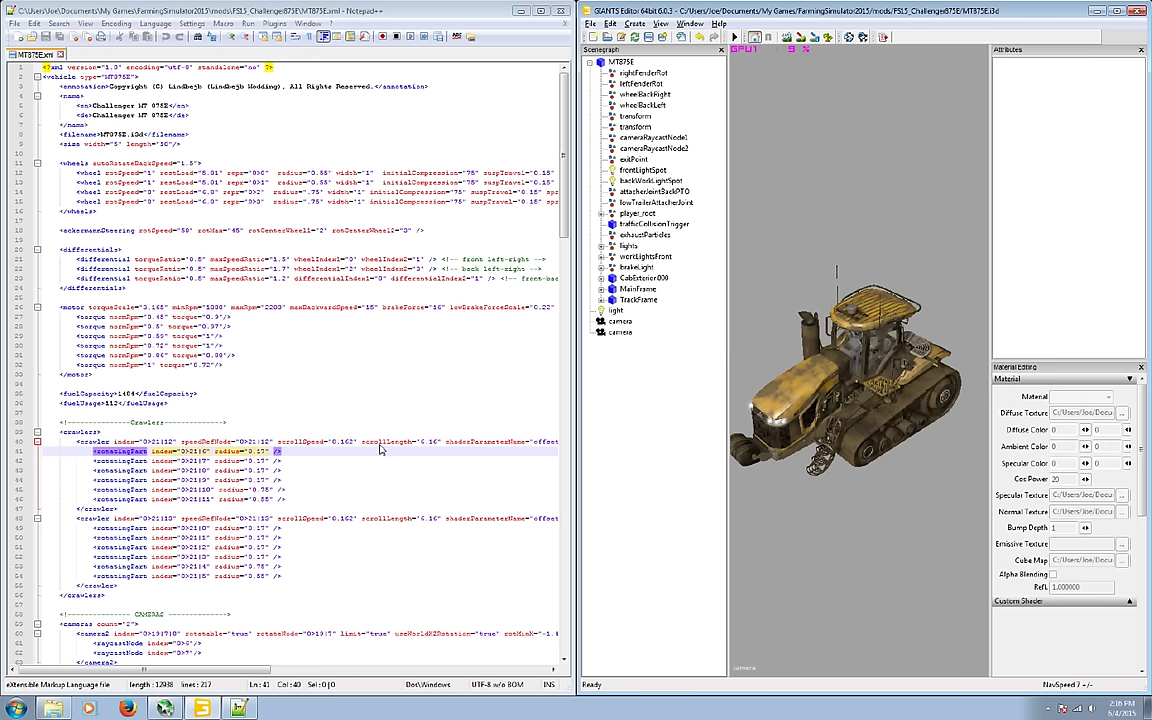
{"action": "left_click", "coordinate": [660, 76]}
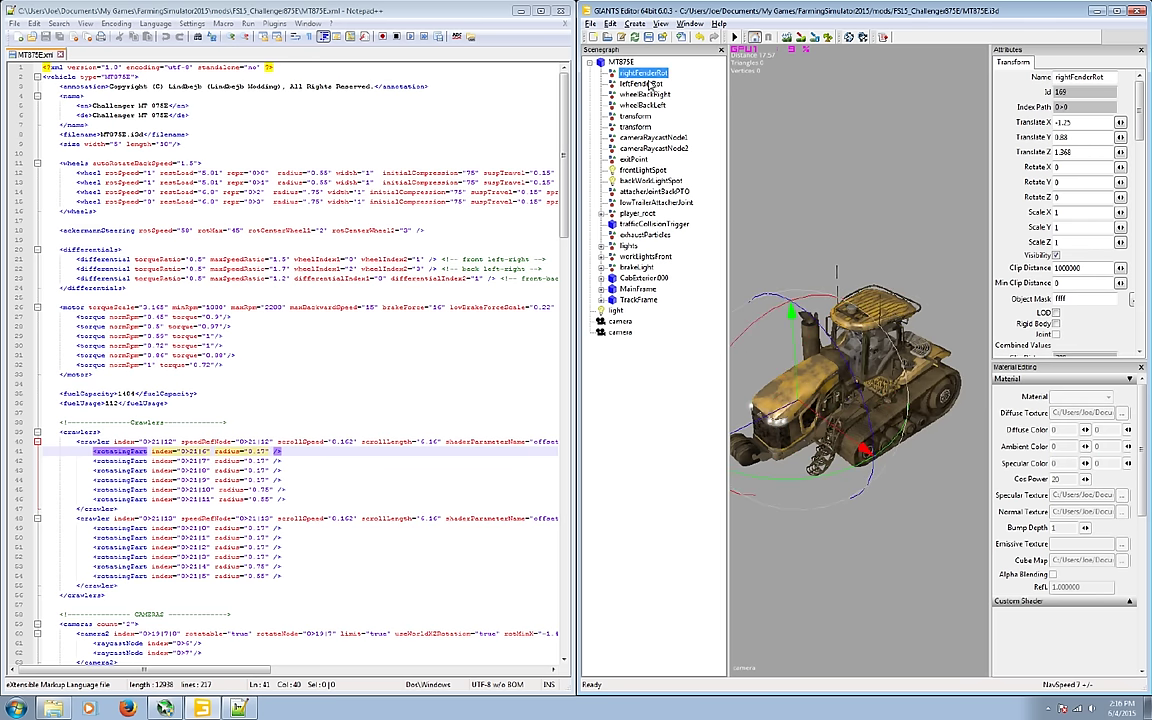
{"action": "key", "text": "Down"}
{"action": "key", "text": "Down"}
{"action": "key", "text": "Down"}
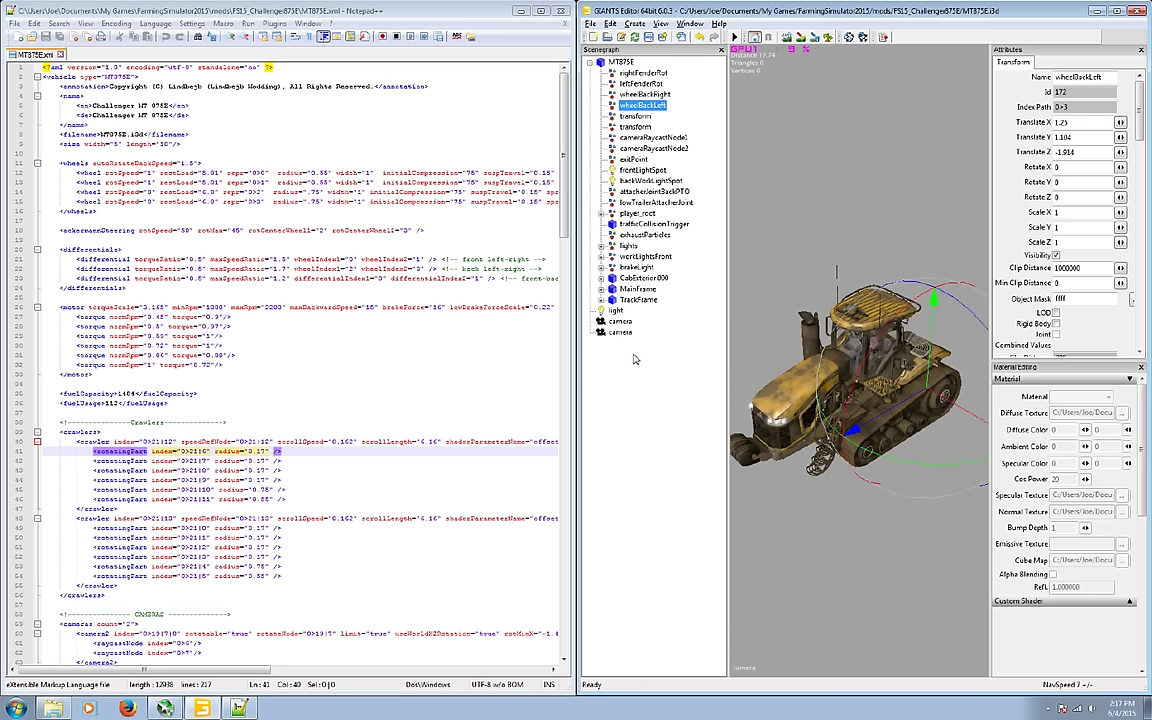
{"action": "left_click", "coordinate": [617, 62]}
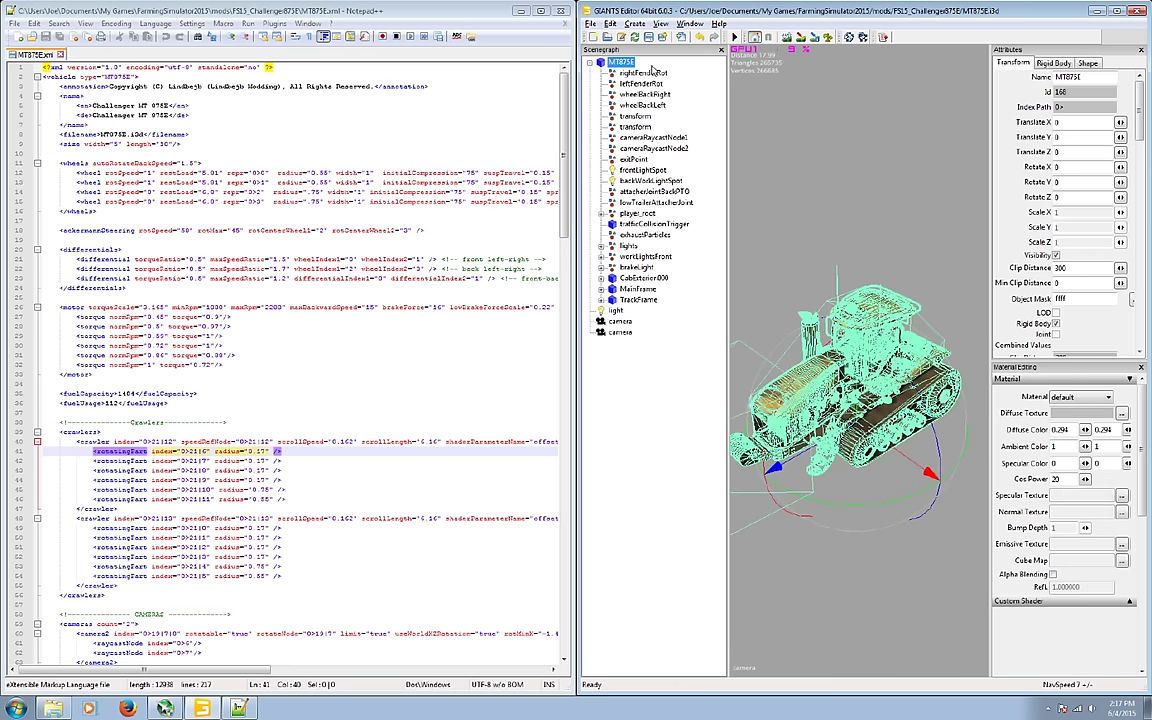
{"action": "left_click", "coordinate": [636, 117]}
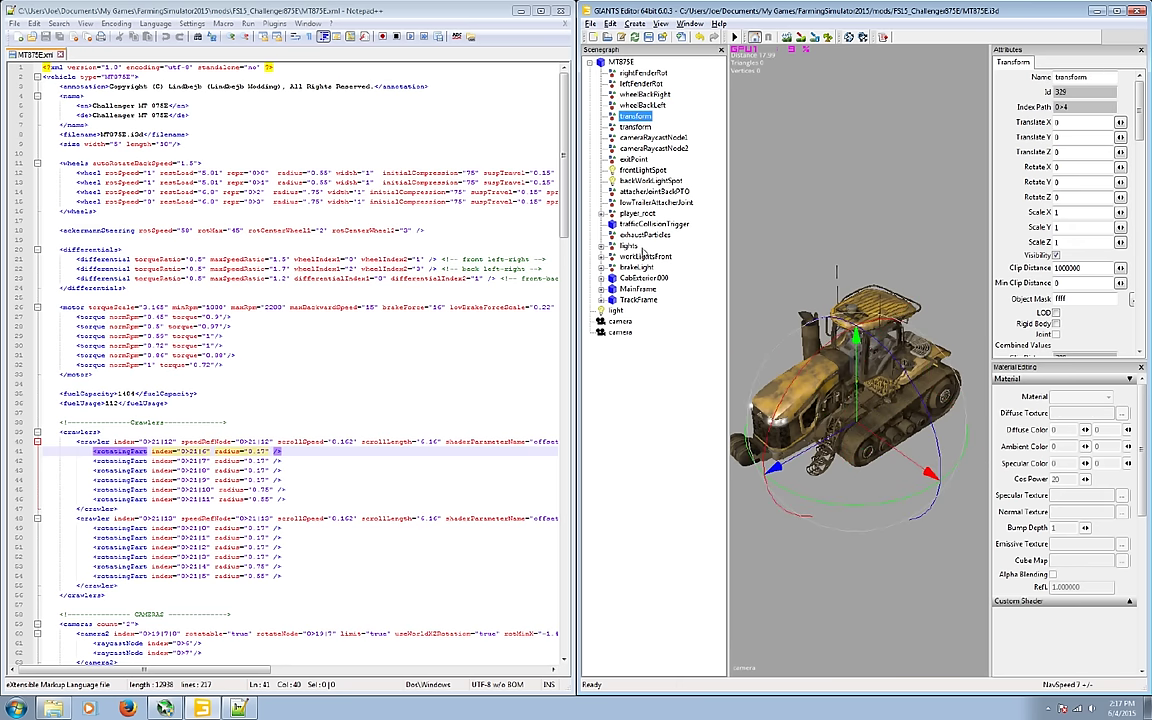
{"action": "left_click", "coordinate": [636, 300], "text": "shift"}
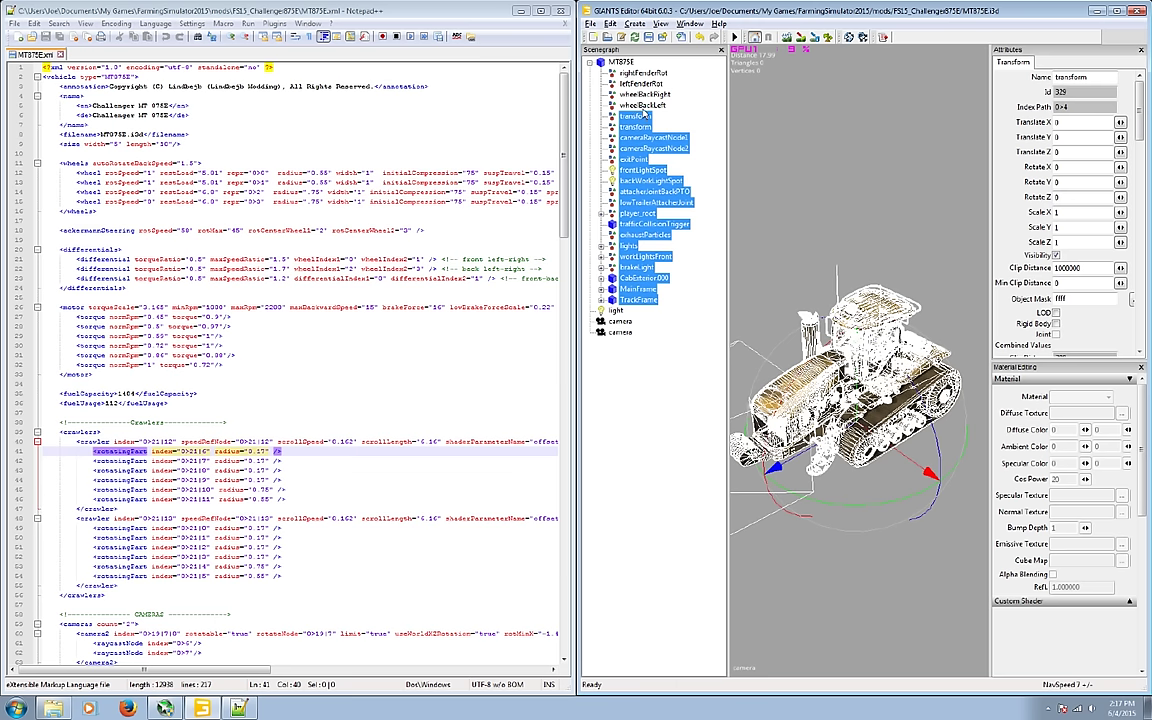
{"action": "left_click", "coordinate": [649, 408]}
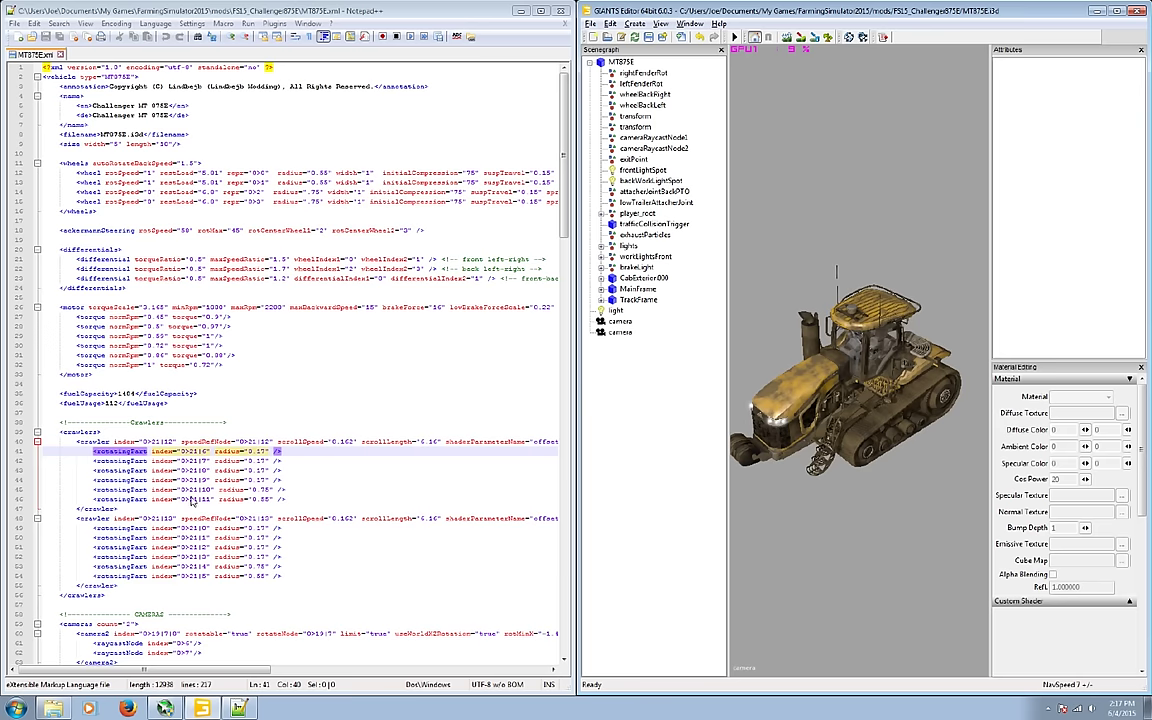
Step: Scroll MT875E.xml to the <cameras> block, fold and unfold it, and highlight the two raycastNode lines
{"action": "left_click", "coordinate": [377, 367]}
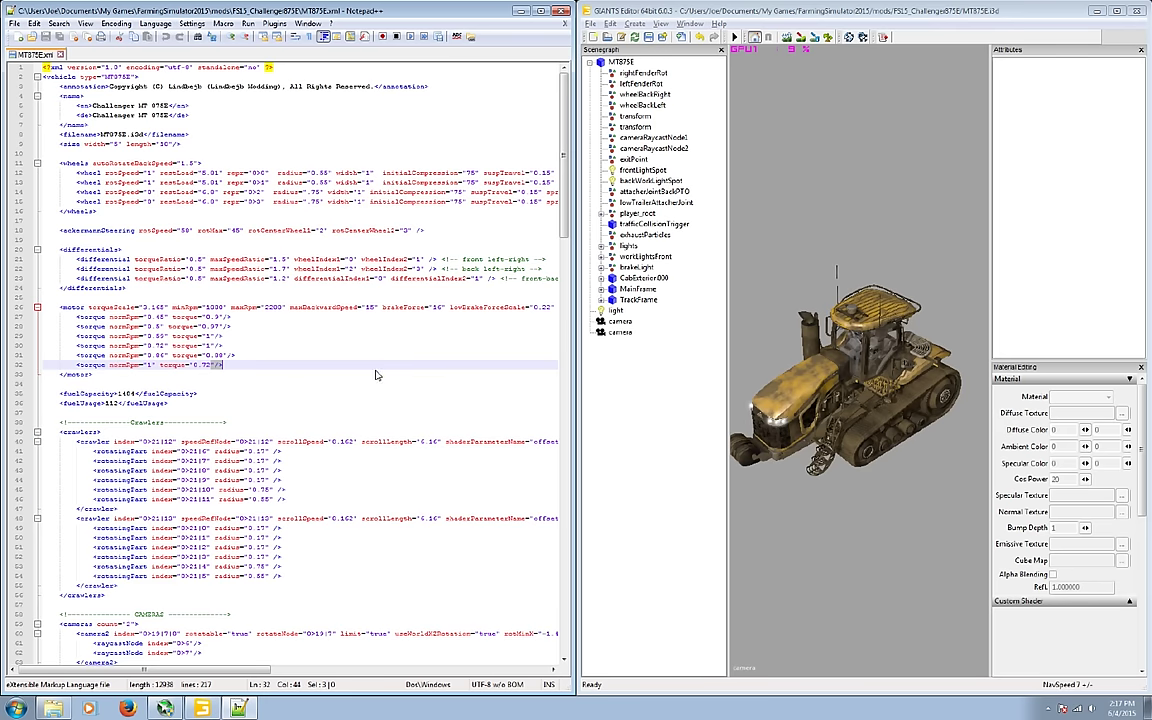
{"action": "scroll", "coordinate": [377, 374], "scroll_direction": "down", "scroll_amount": 12}
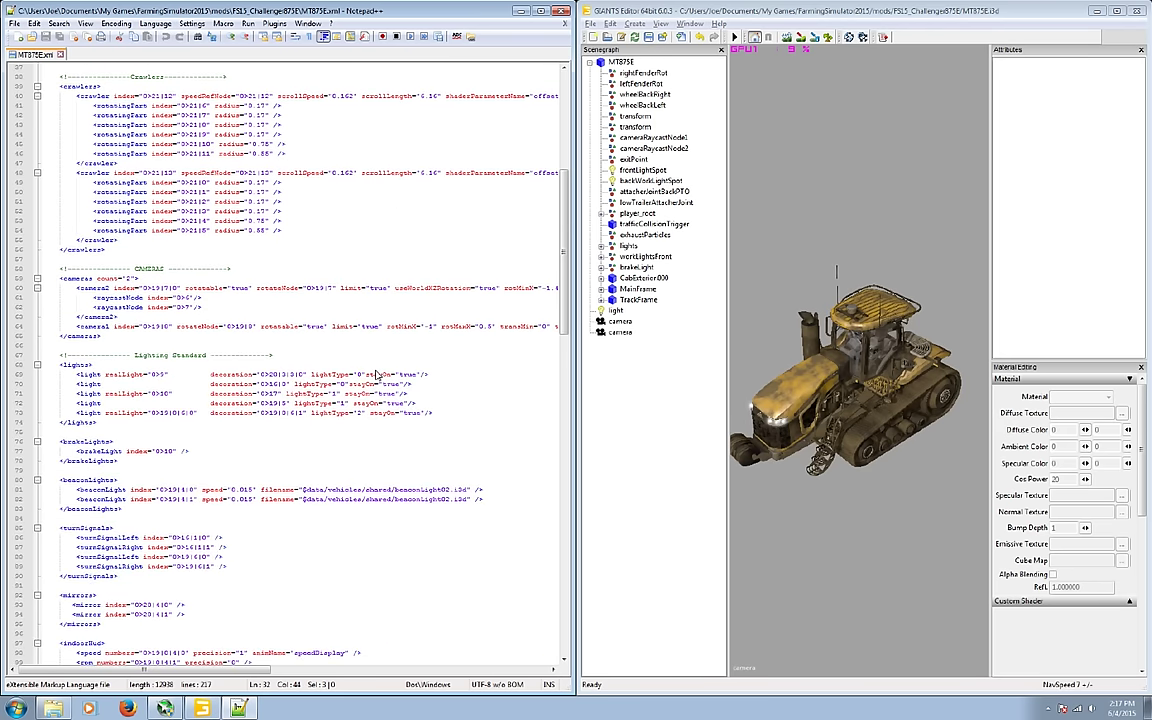
{"action": "scroll", "coordinate": [377, 374], "scroll_direction": "down", "scroll_amount": 2}
{"action": "mouse_move", "coordinate": [60, 220]}
{"action": "left_mouse_down"}
{"action": "mouse_move", "coordinate": [99, 281]}
{"action": "mouse_move", "coordinate": [40, 232]}
{"action": "left_mouse_up"}
{"action": "left_click", "coordinate": [39, 223]}
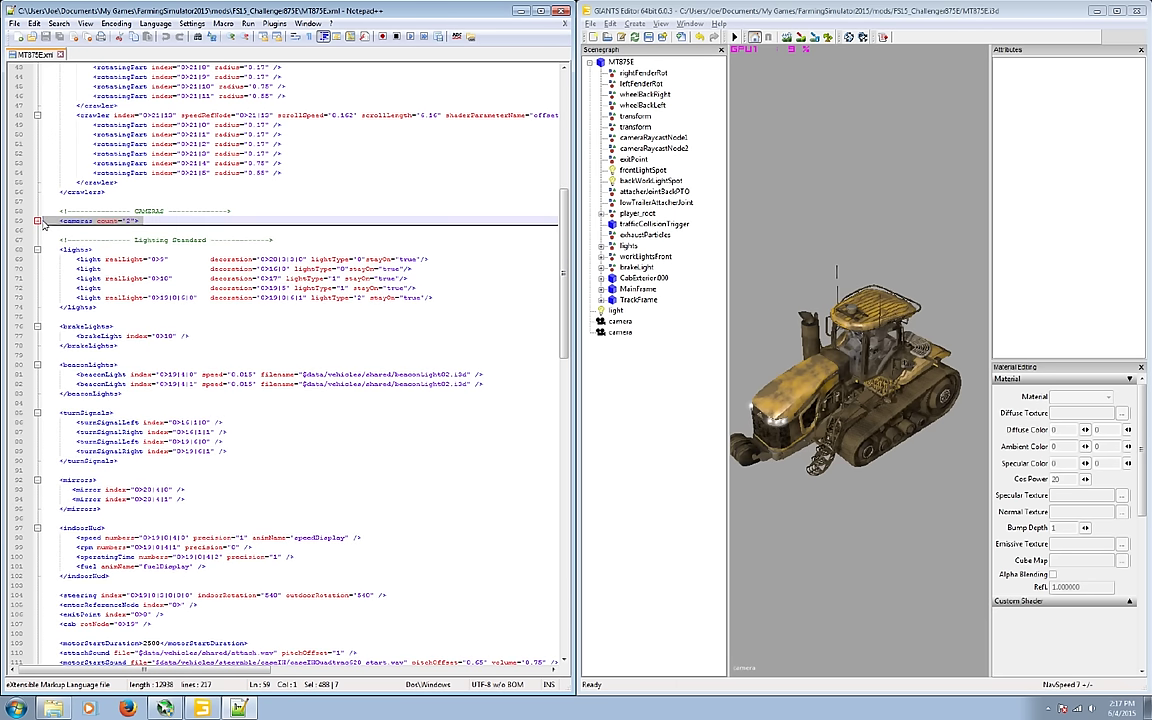
{"action": "left_click", "coordinate": [43, 225]}
{"action": "left_click", "coordinate": [38, 222]}
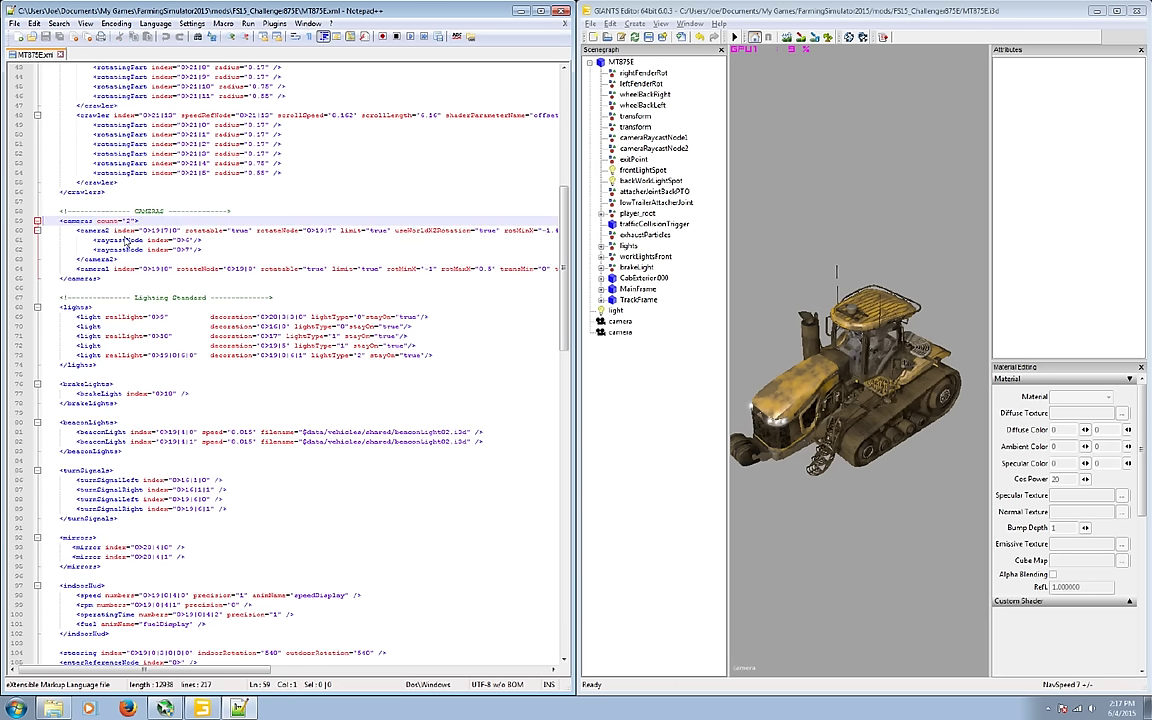
{"action": "left_click_drag", "start_coordinate": [206, 250], "coordinate": [82, 230]}
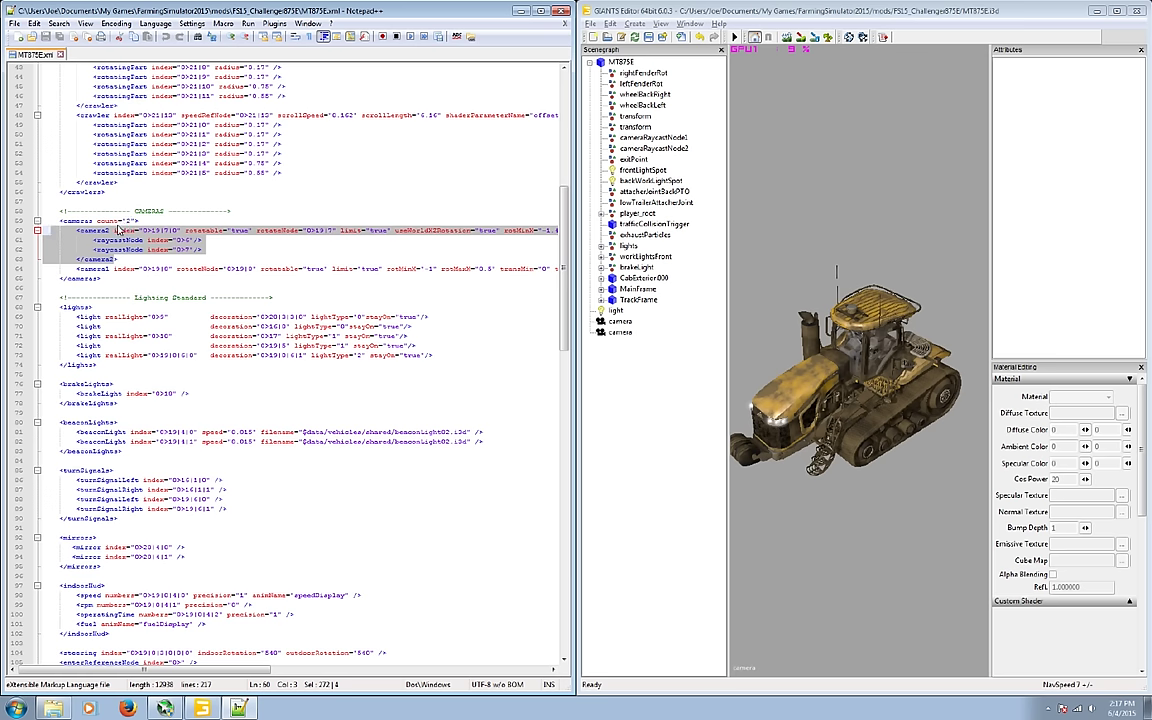
{"action": "left_click", "coordinate": [118, 259]}
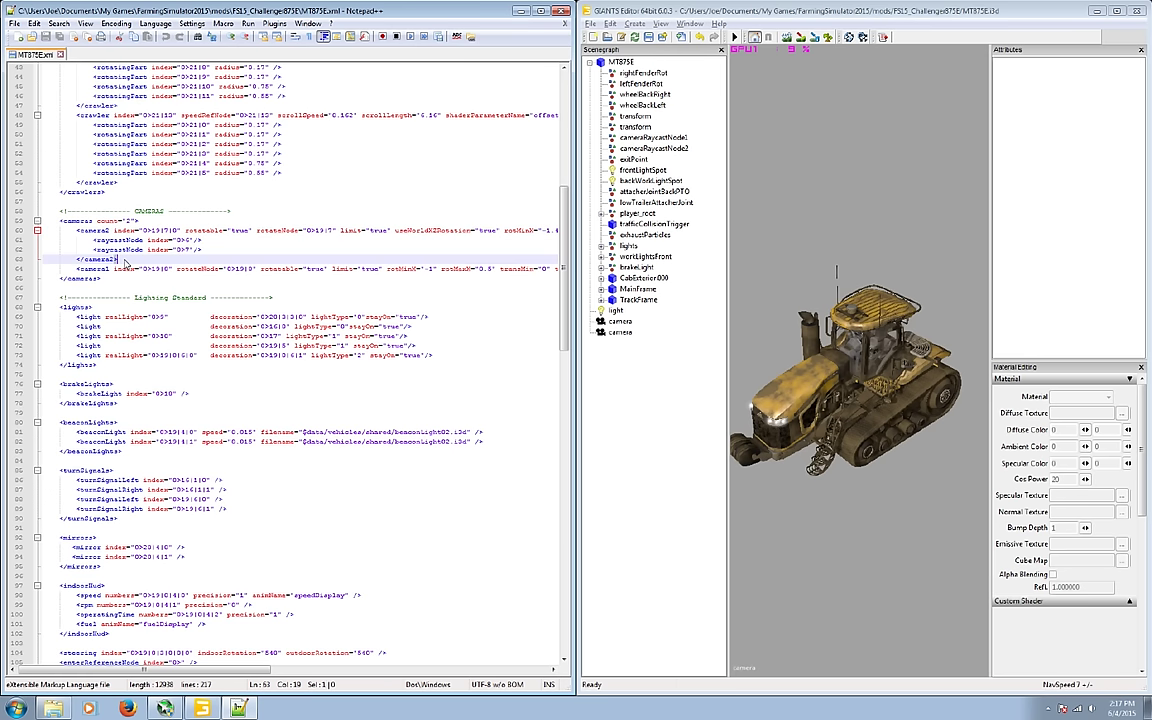
Step: Select cameraRaycastNode1 and cameraRaycastNode2 and compare them with the first camera's index on line 60
{"action": "left_click", "coordinate": [656, 138]}
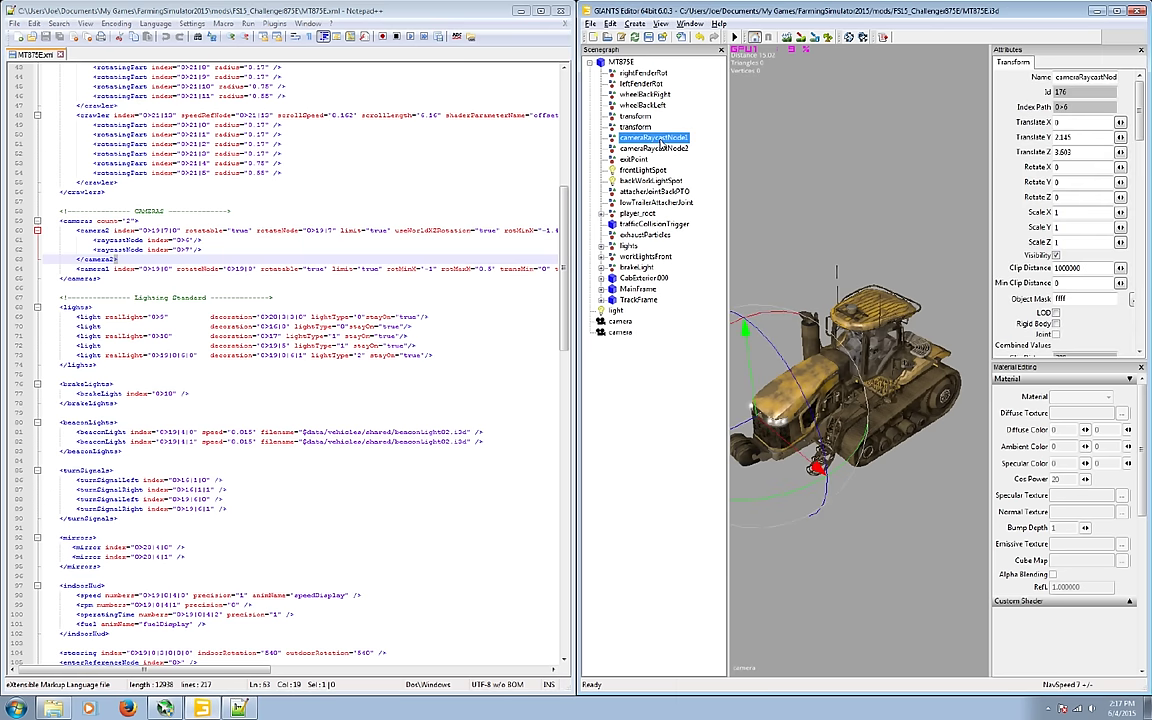
{"action": "left_click", "coordinate": [653, 149]}
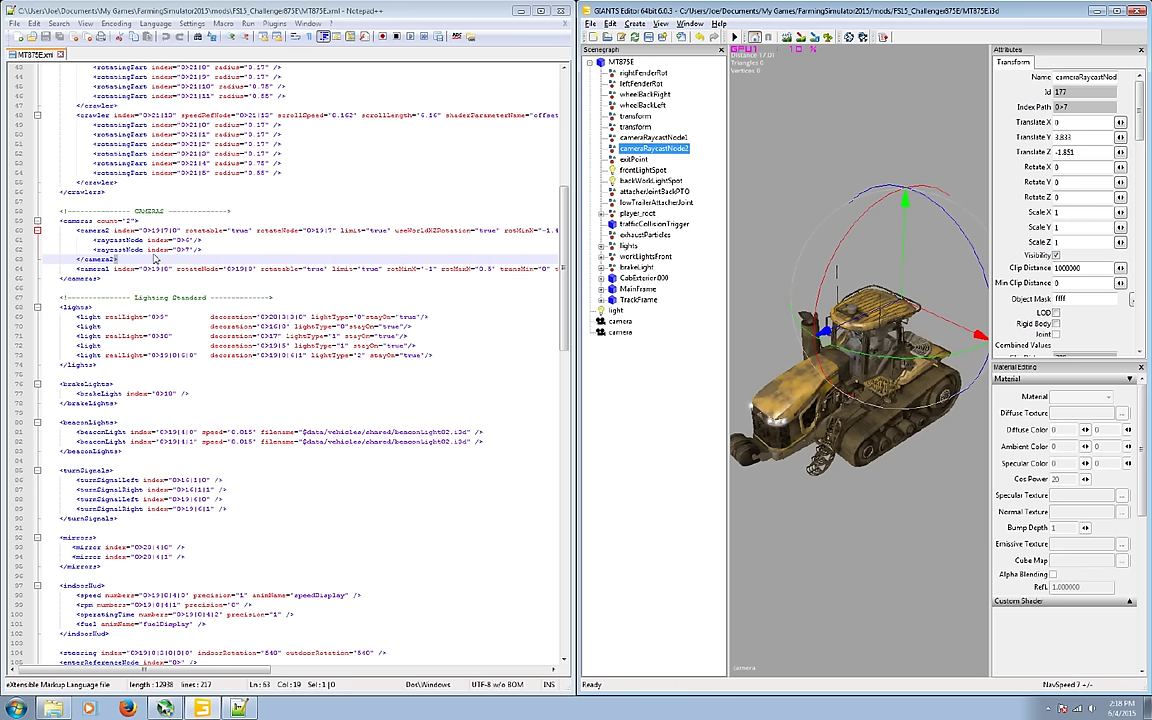
{"action": "left_click_drag", "start_coordinate": [147, 230], "coordinate": [183, 230]}
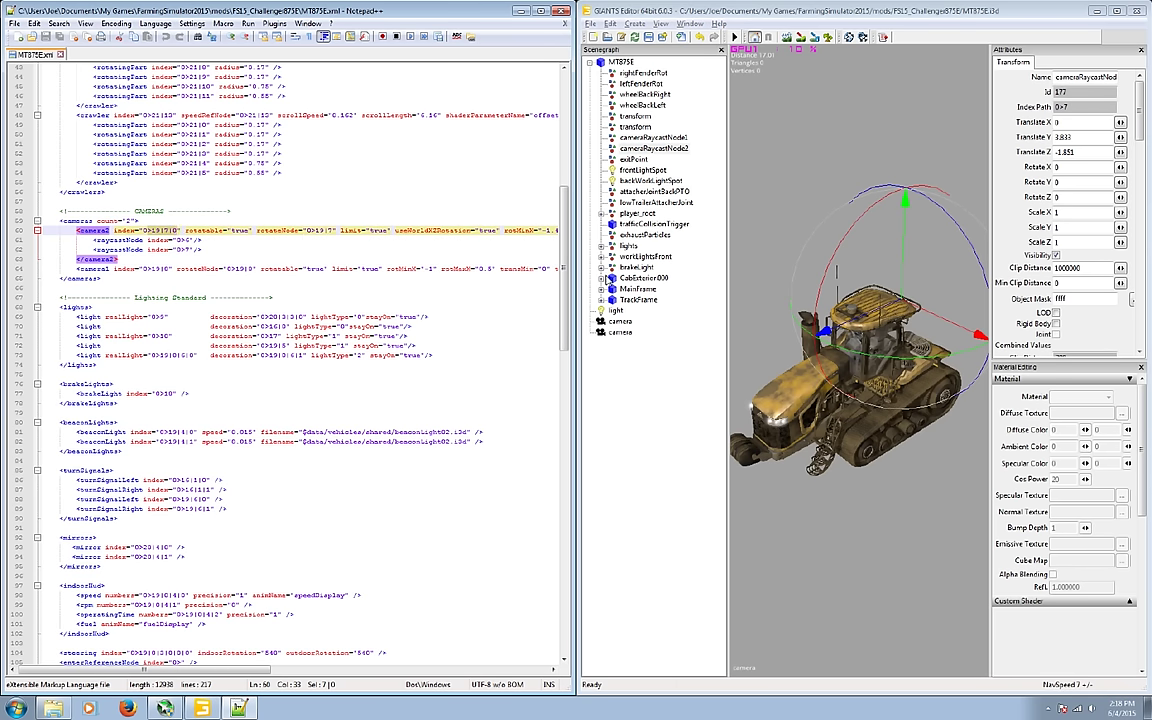
{"action": "left_click", "coordinate": [609, 278]}
Step: Expand CabExterior000 and select the outdoorCamera under outdoorCameraTarget
{"action": "left_click", "coordinate": [603, 278]}
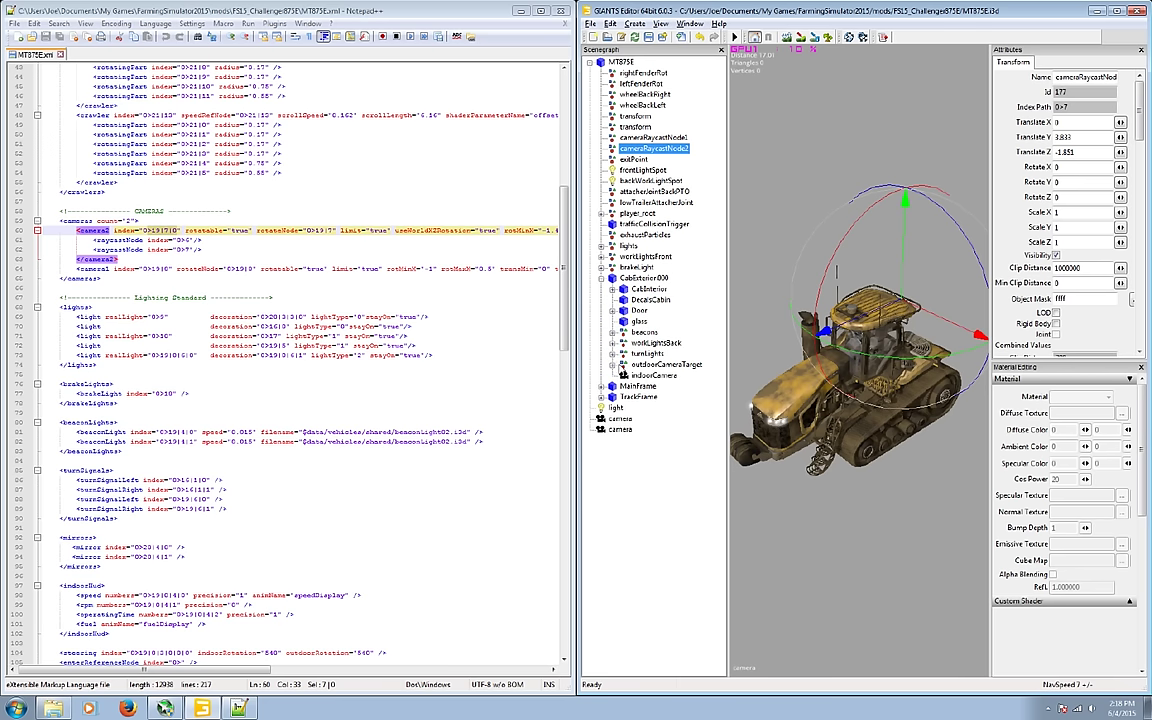
{"action": "left_click", "coordinate": [647, 366]}
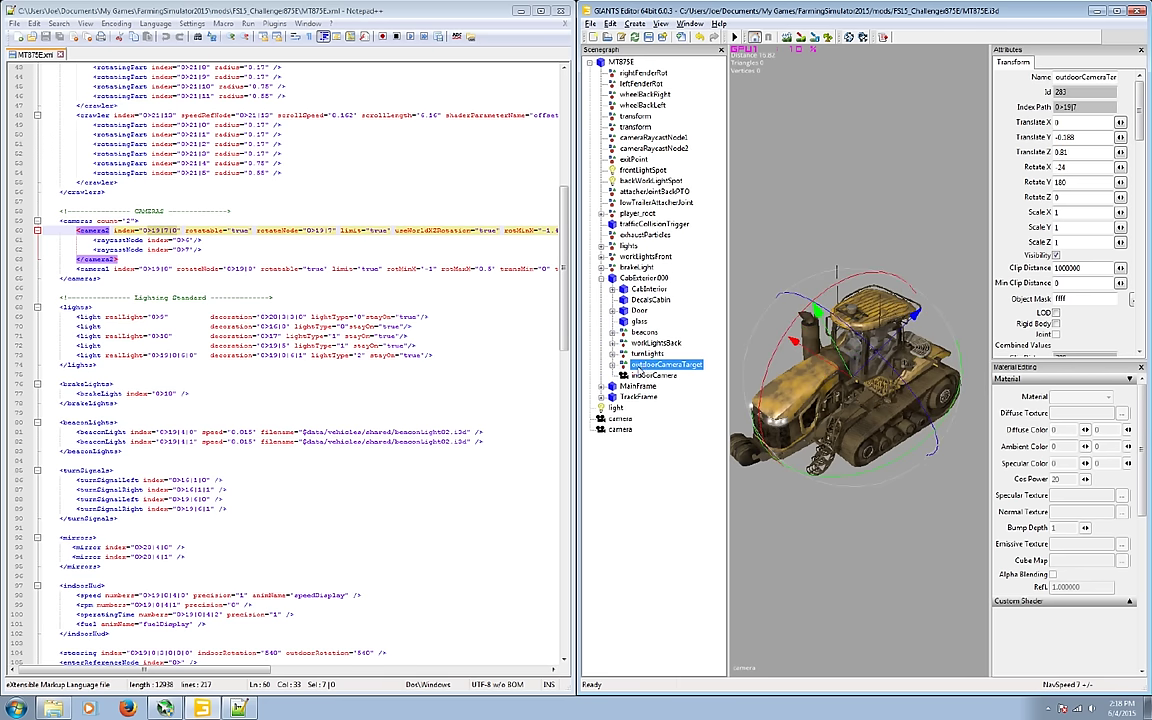
{"action": "left_click", "coordinate": [612, 365]}
{"action": "left_click", "coordinate": [642, 376]}
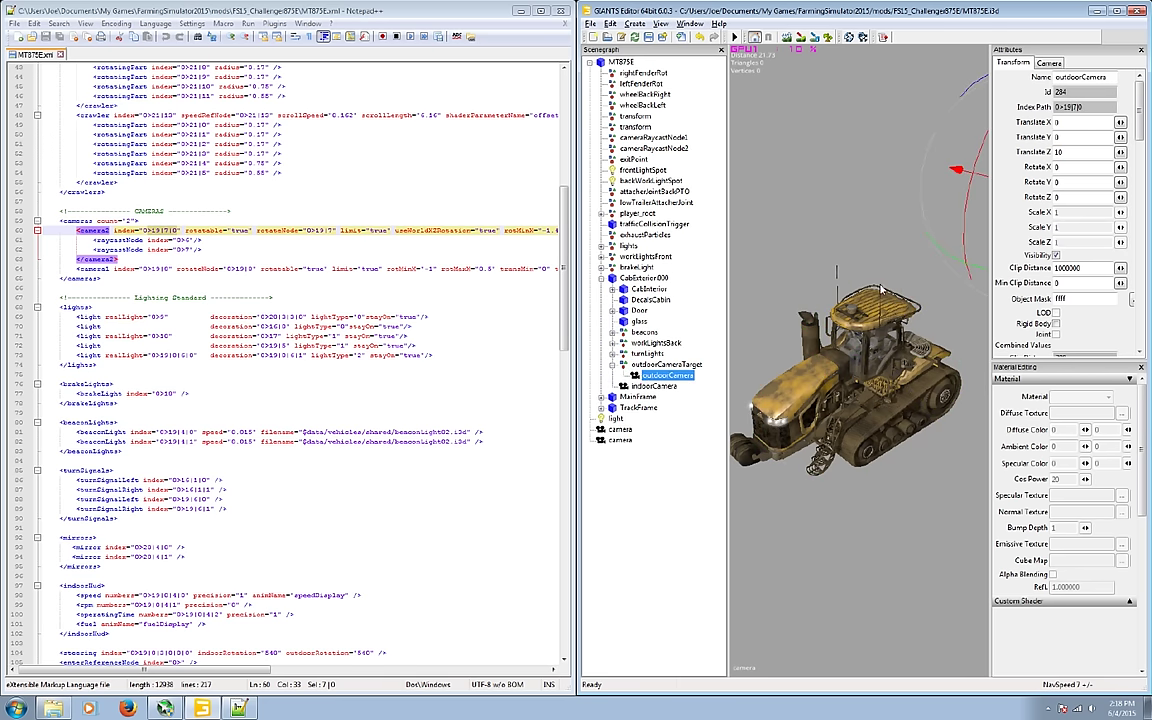
{"action": "right_click_drag", "start_coordinate": [882, 289], "coordinate": [916, 273]}
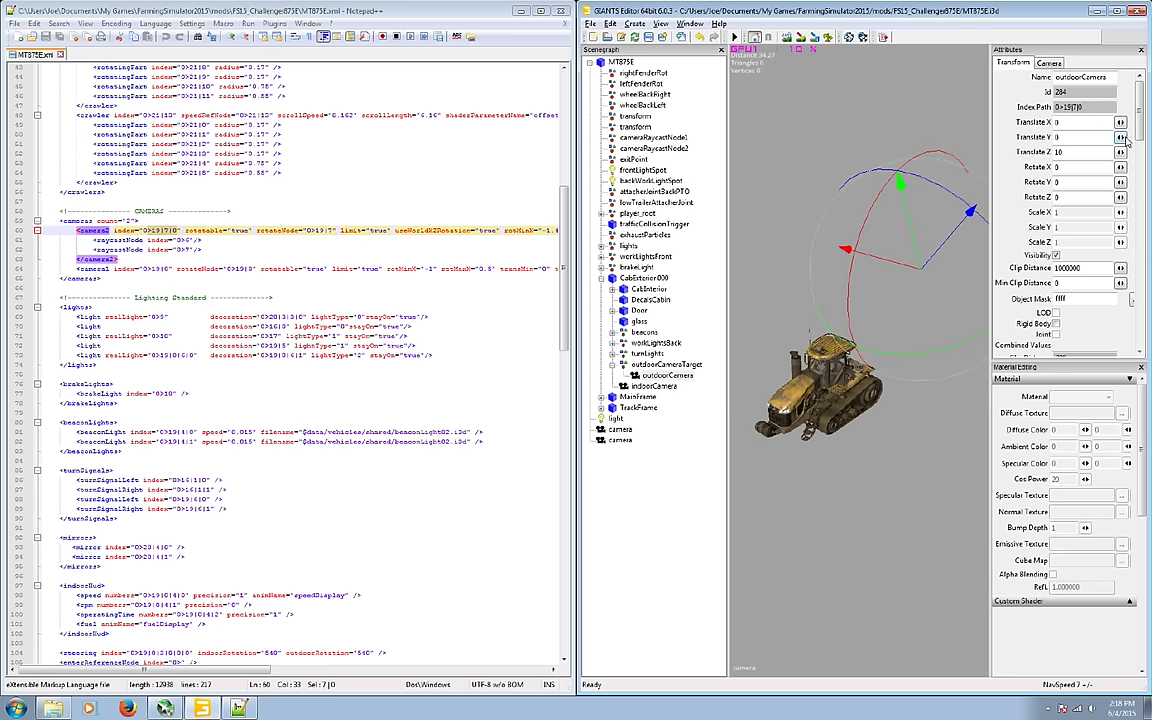
Step: View the tractor through outdoorCamera while trying Field of View values 25 and 35
{"action": "left_click", "coordinate": [1049, 63]}
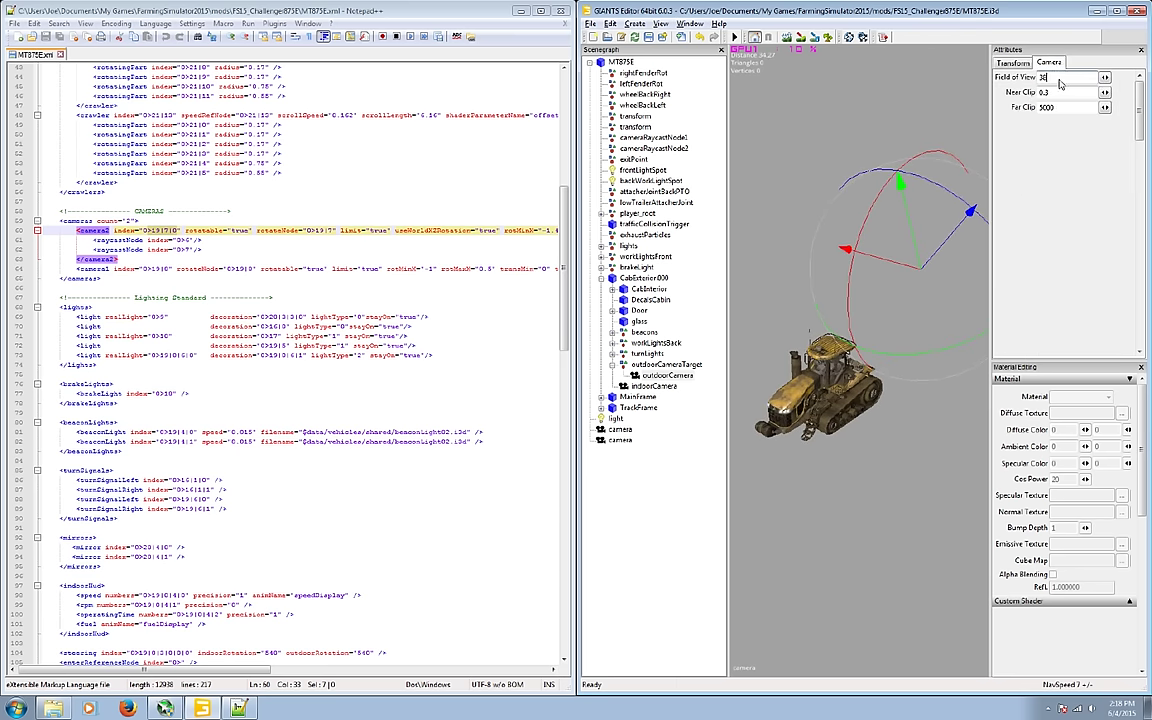
{"action": "double_click", "coordinate": [1044, 78]}
{"action": "left_click", "coordinate": [590, 23]}
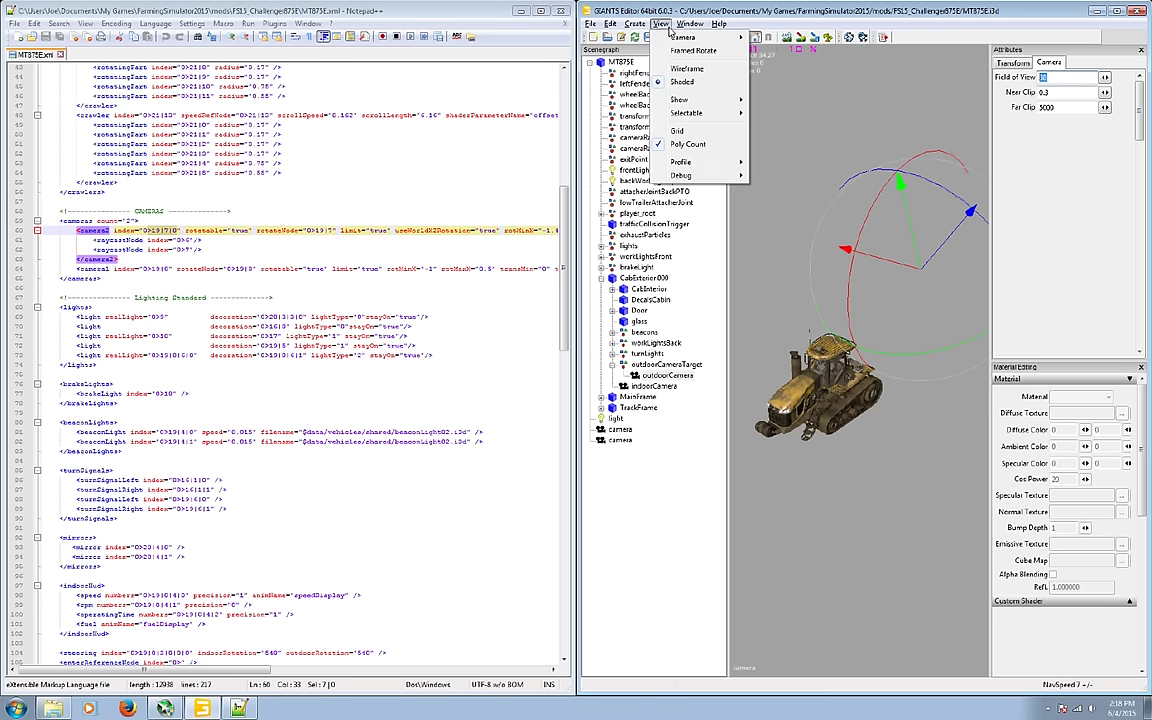
{"action": "mouse_move", "coordinate": [690, 37]}
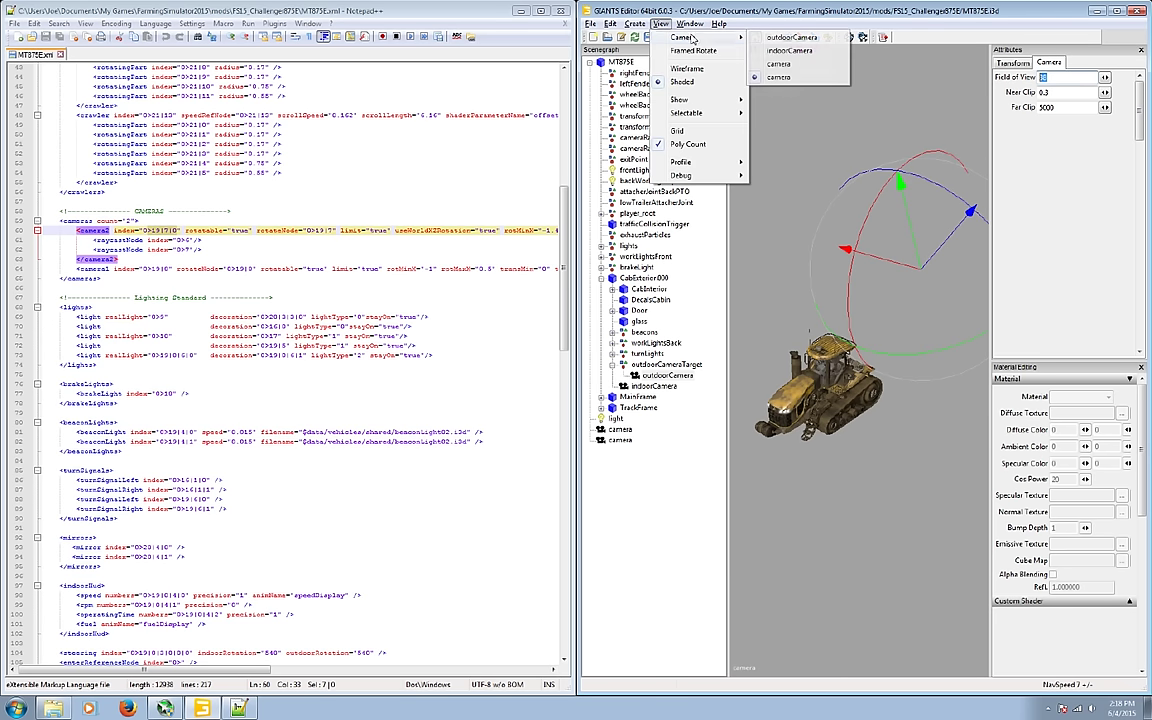
{"action": "left_click", "coordinate": [795, 38]}
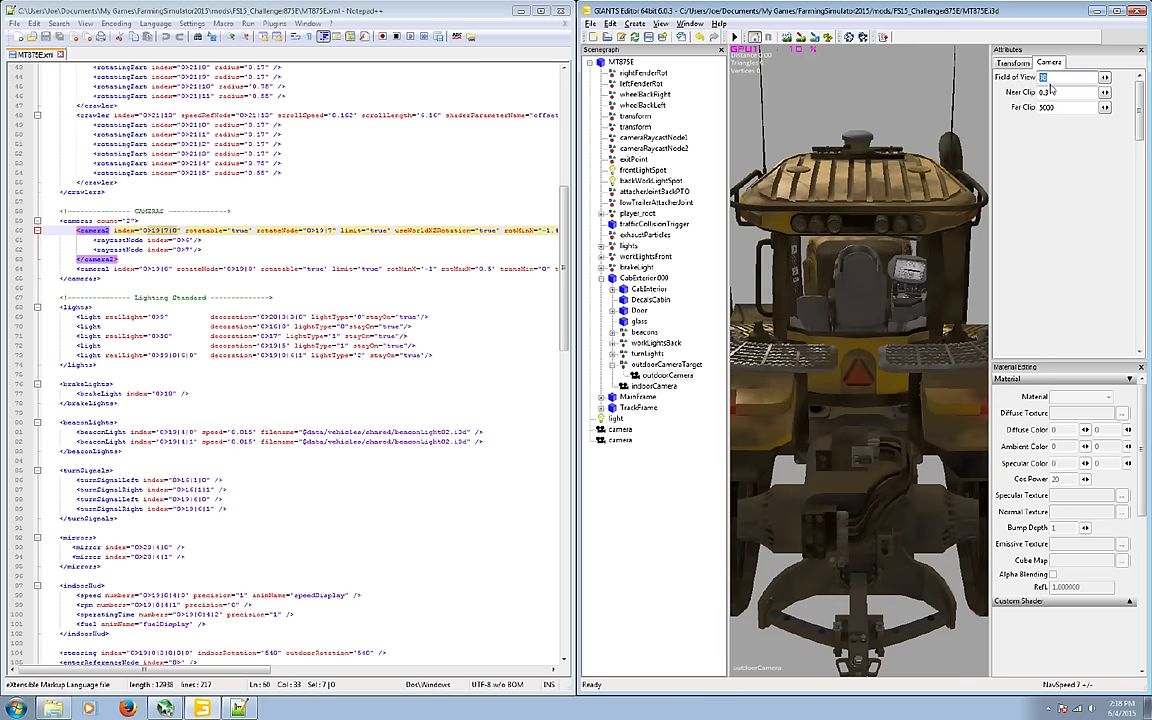
{"action": "key", "text": "Return"}
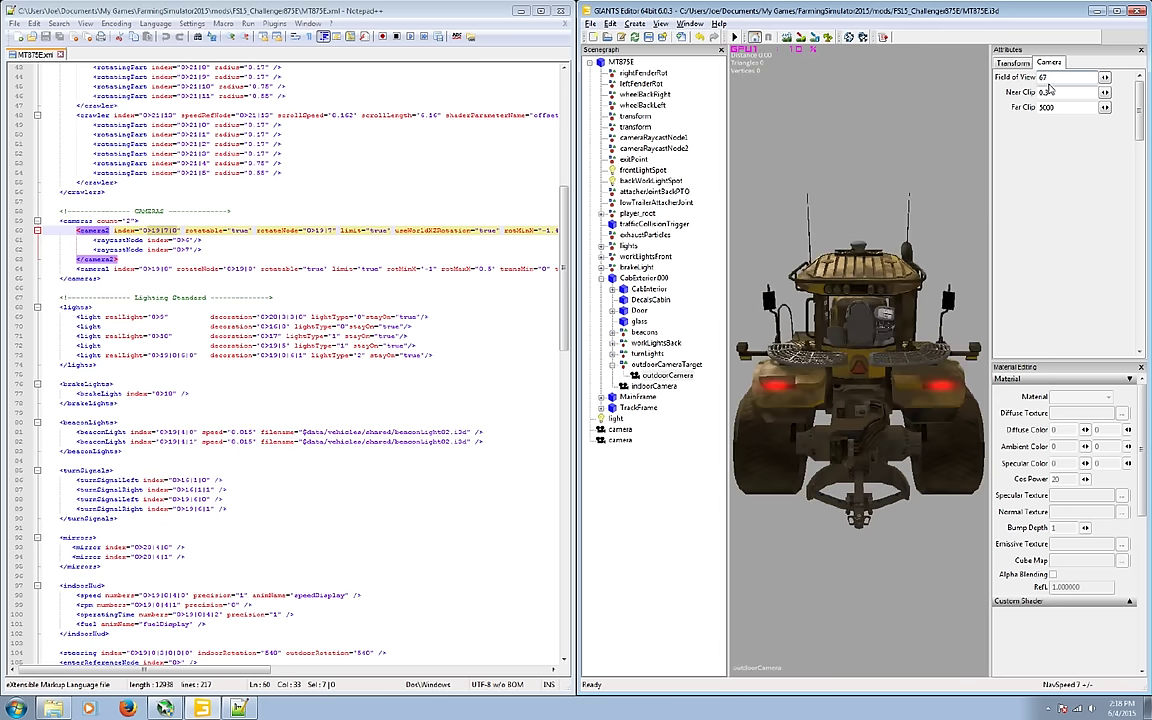
{"action": "type", "text": "25"}
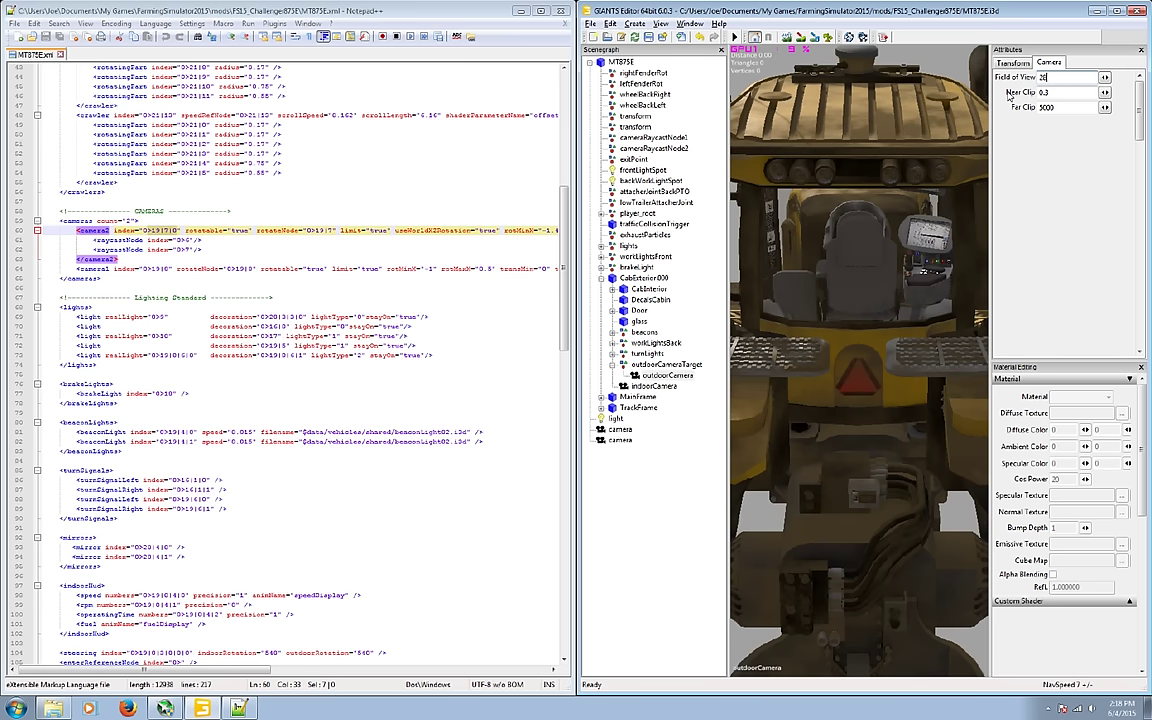
{"action": "key", "text": "Return"}
{"action": "type", "text": "35"}
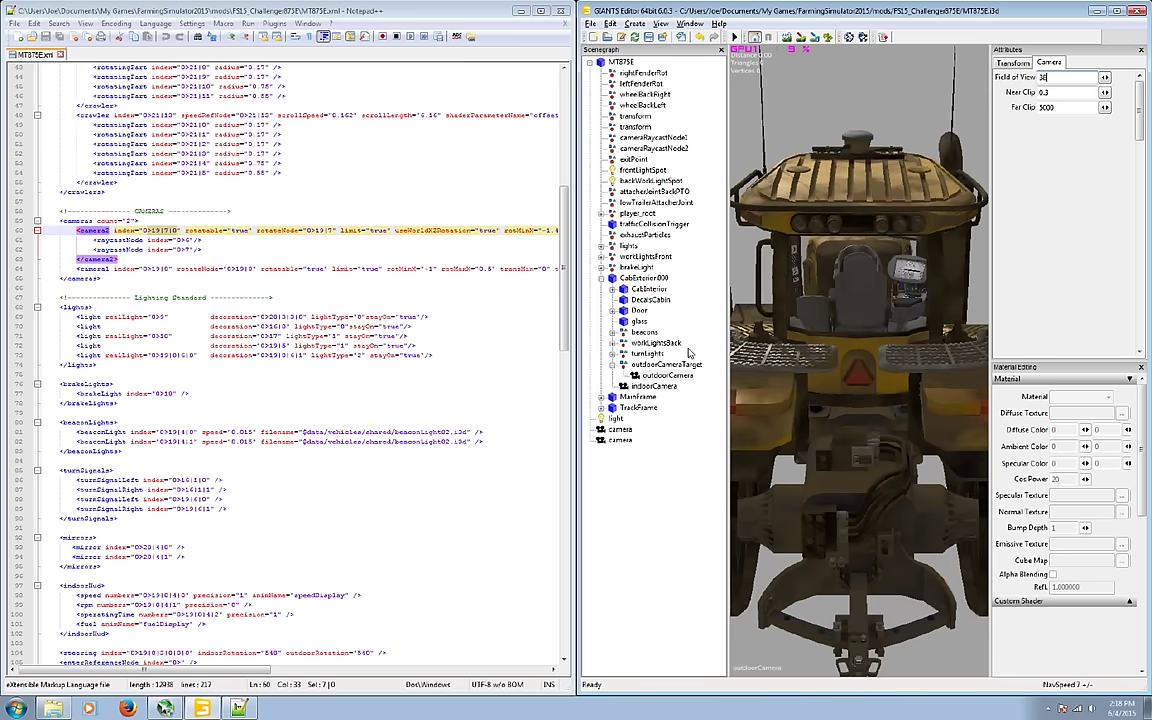
Step: Set outdoorCamera's Translate Z to 12 and return the viewport to the default camera
{"action": "left_click", "coordinate": [1013, 62]}
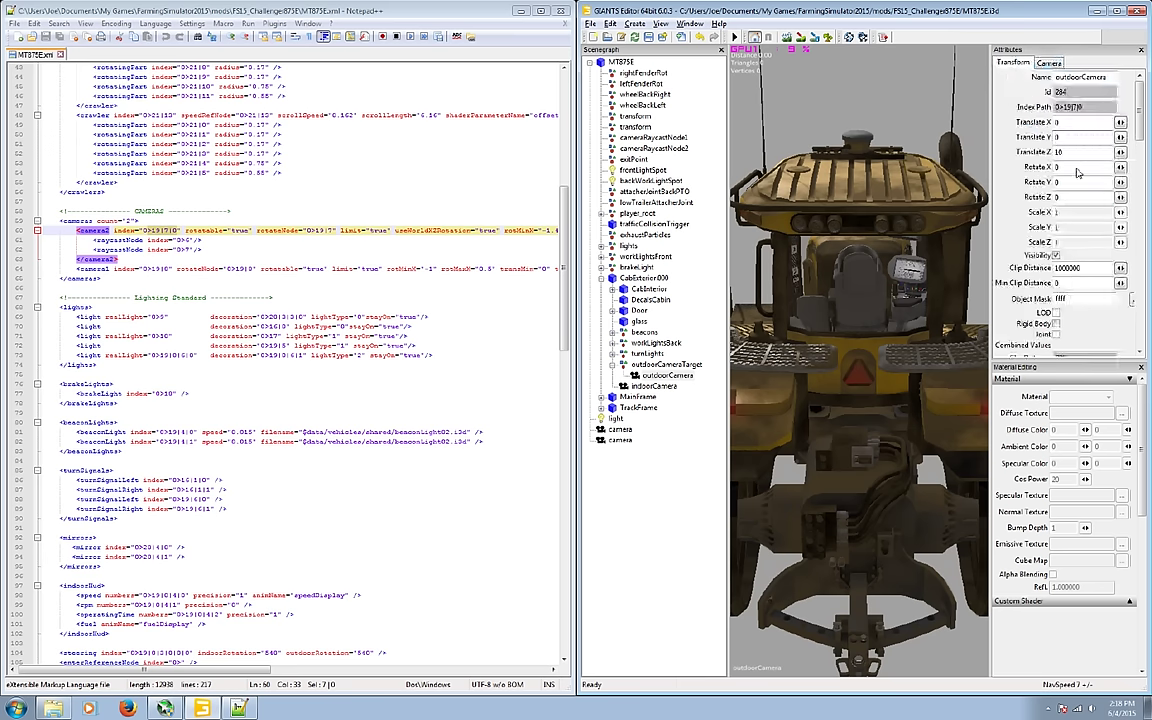
{"action": "type", "text": "12"}
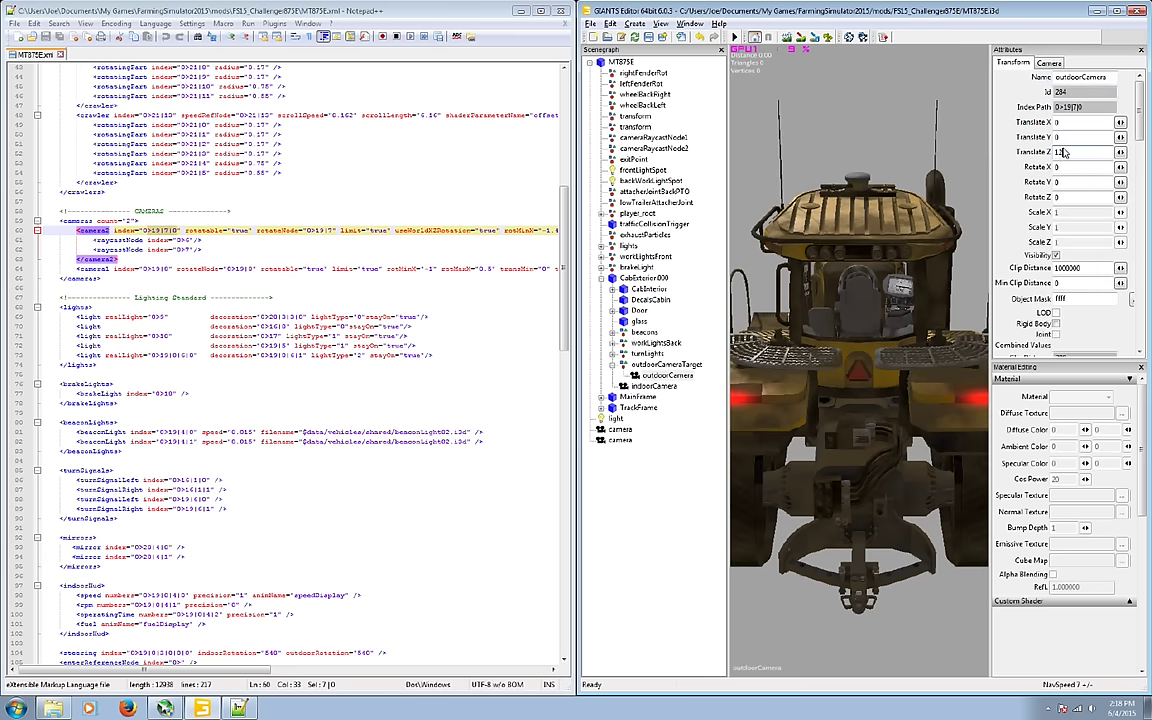
{"action": "left_click", "coordinate": [590, 23]}
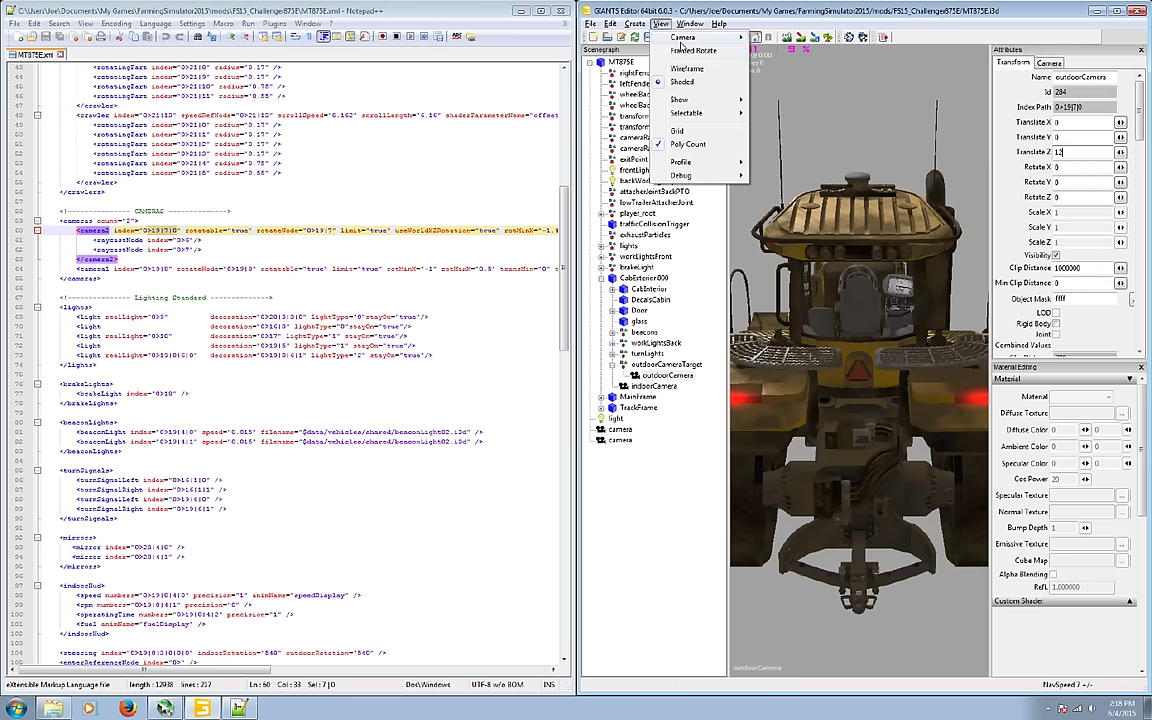
{"action": "mouse_move", "coordinate": [614, 36]}
{"action": "left_click", "coordinate": [780, 80]}
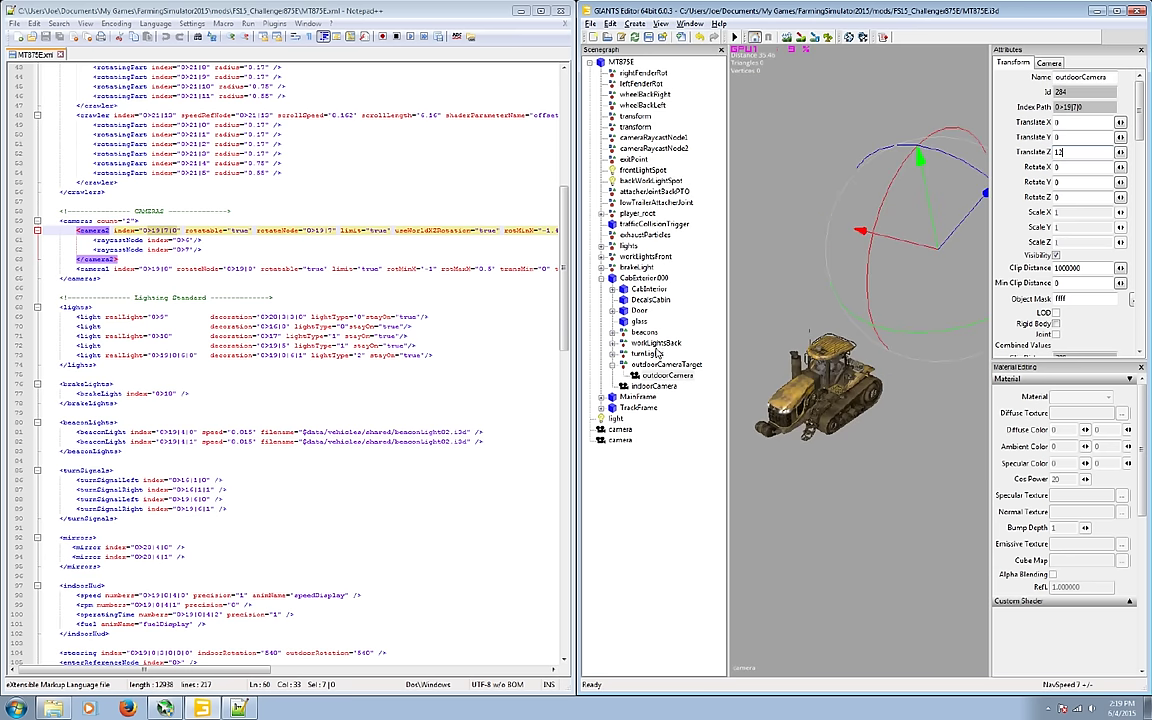
{"action": "left_click", "coordinate": [590, 23]}
Step: Look through the indoorCamera in the cab and check its Field of View of 54.432
{"action": "mouse_move", "coordinate": [634, 36]}
{"action": "left_click", "coordinate": [783, 57]}
{"action": "left_click", "coordinate": [632, 387]}
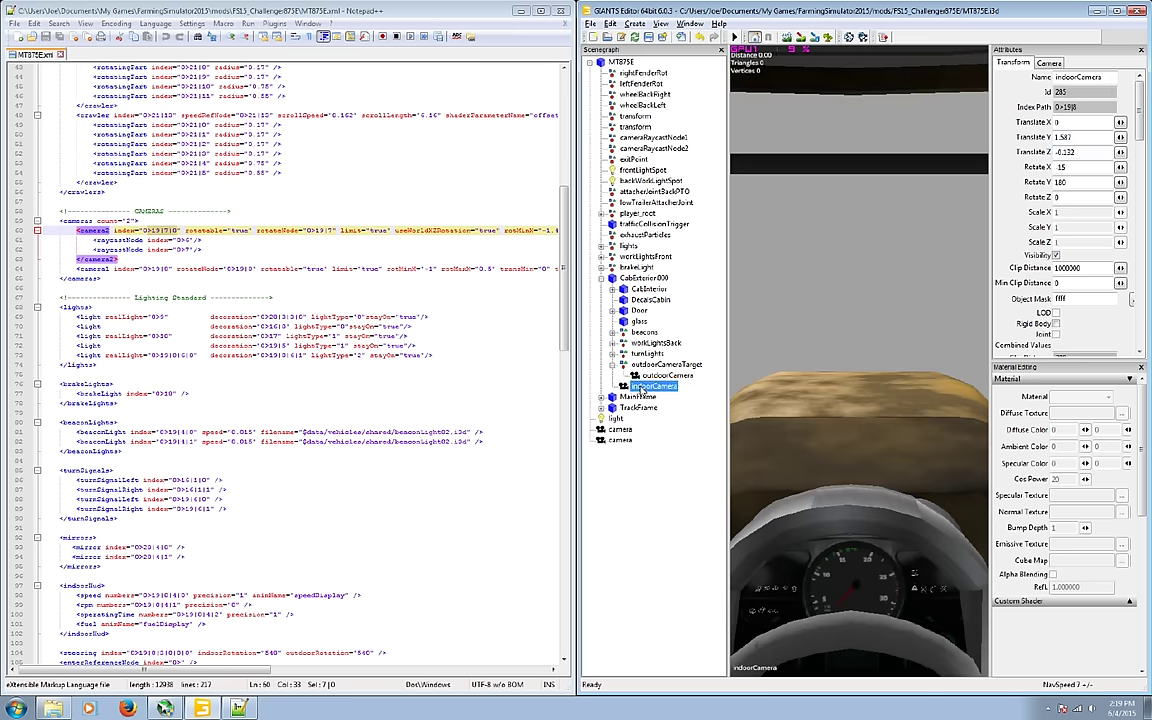
{"action": "left_click", "coordinate": [1048, 62]}
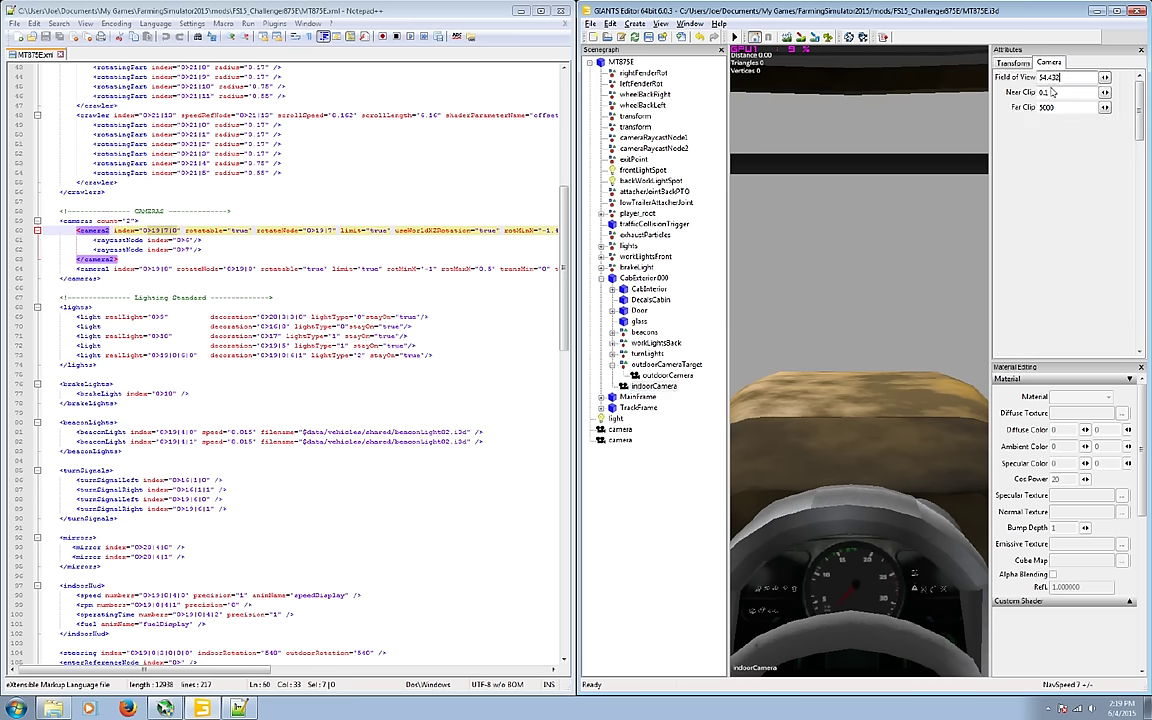
{"action": "double_click", "coordinate": [1060, 79]}
Step: Switch back to the default exterior camera and rename its node to editcamera
{"action": "left_click", "coordinate": [592, 23]}
{"action": "mouse_move", "coordinate": [700, 34]}
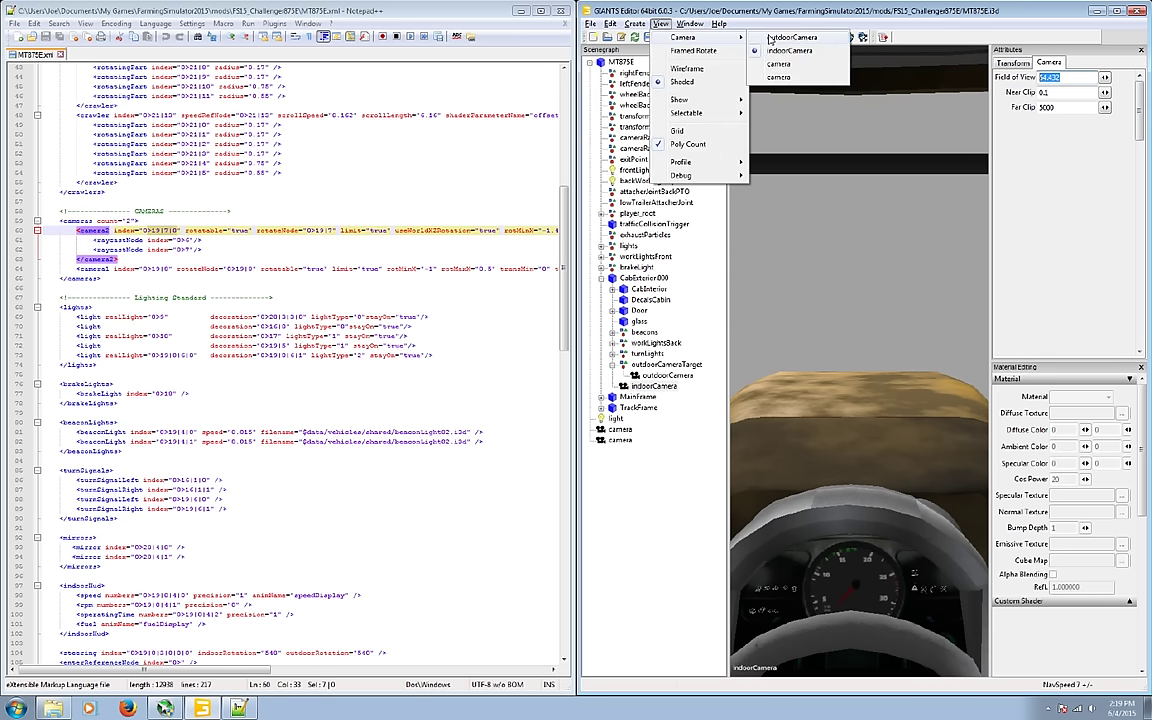
{"action": "left_click", "coordinate": [788, 72]}
{"action": "left_click", "coordinate": [622, 440]}
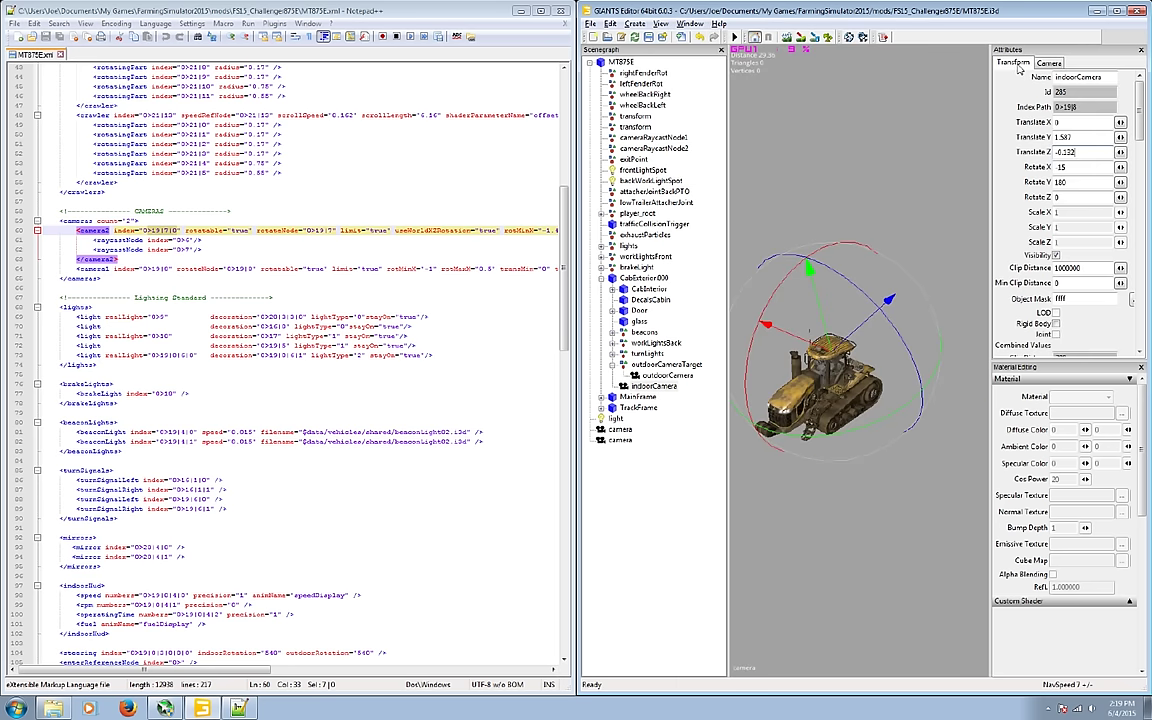
{"action": "key", "text": "Tab"}
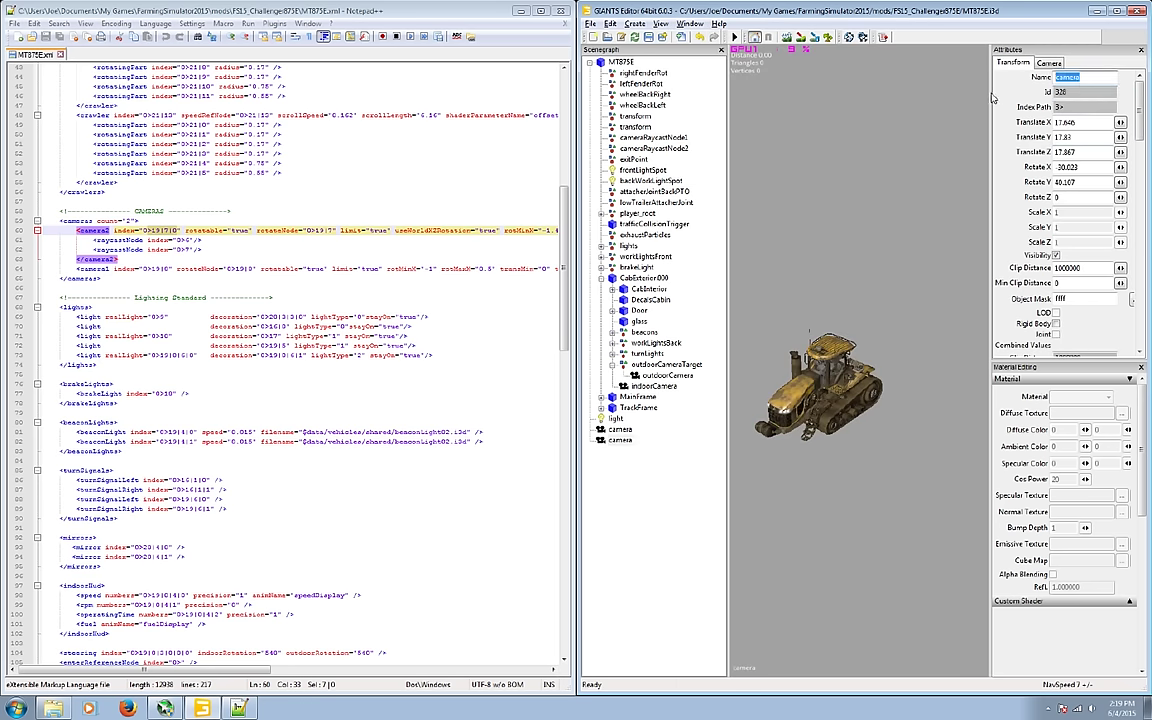
{"action": "type", "text": "cdte"}
{"action": "left_click", "coordinate": [638, 442]}
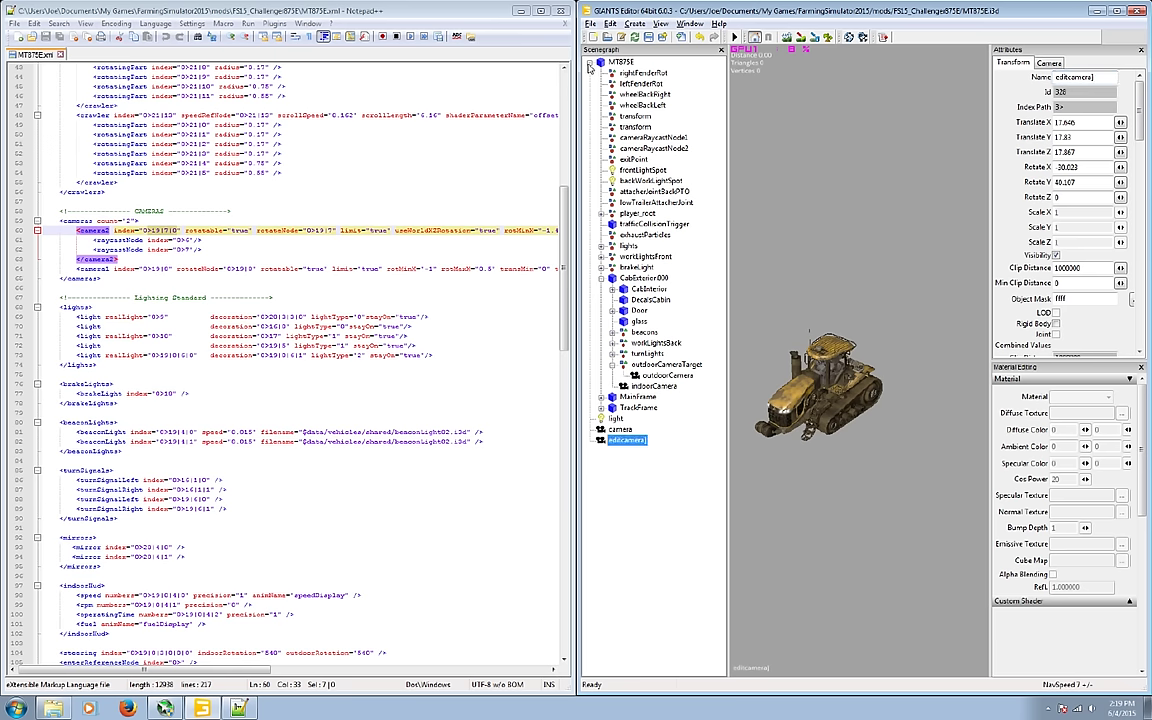
Step: Collapse the MT875E hierarchy, look through the remaining camera node and orbit around the tractor
{"action": "left_click", "coordinate": [589, 64]}
{"action": "left_click", "coordinate": [621, 85]}
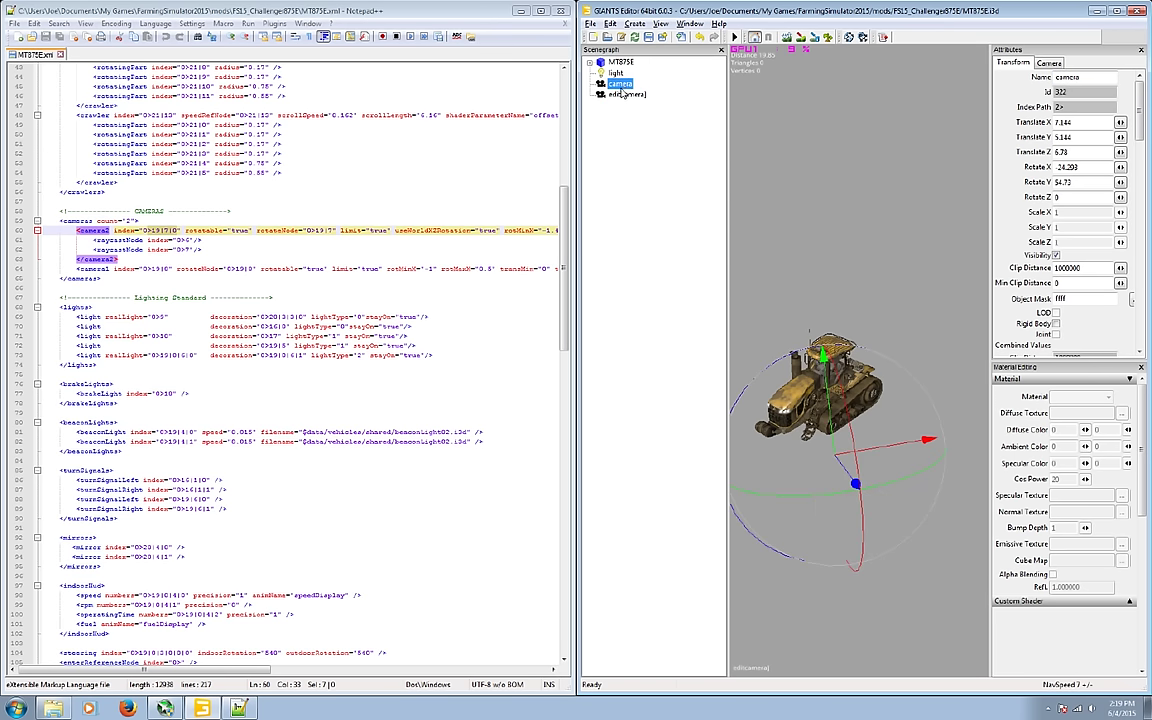
{"action": "left_click", "coordinate": [661, 23]}
{"action": "mouse_move", "coordinate": [684, 37]}
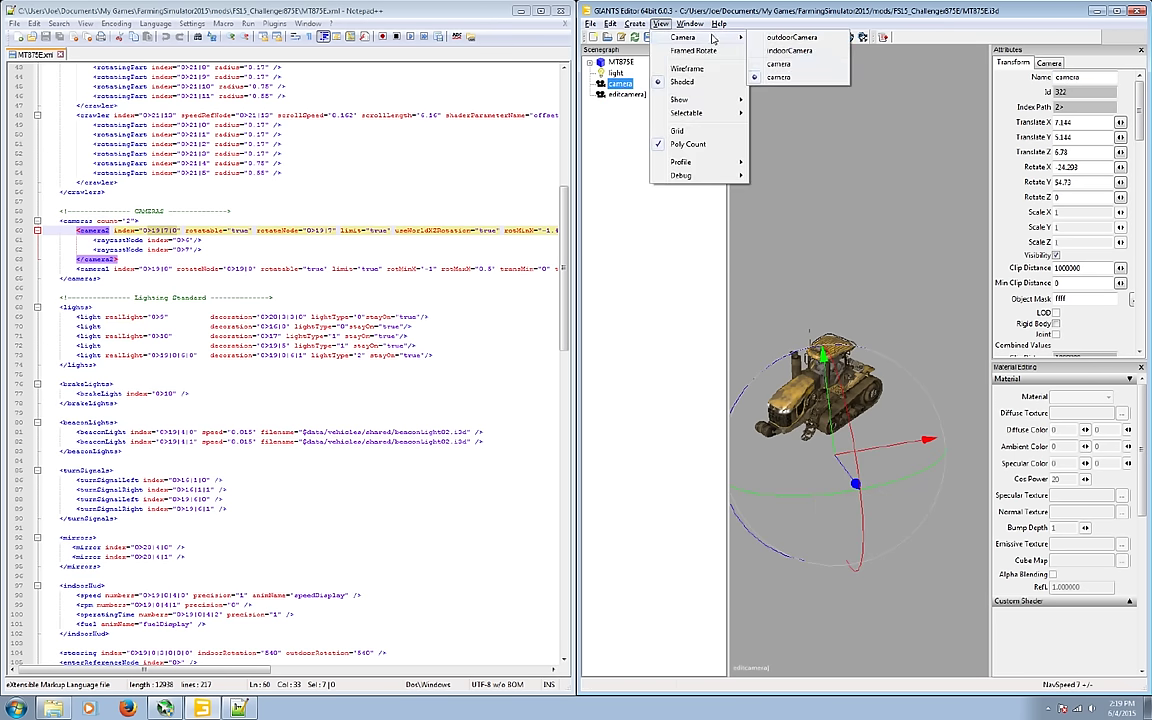
{"action": "left_click", "coordinate": [782, 68]}
{"action": "middle_click_drag", "start_coordinate": [724, 247], "coordinate": [815, 292]}
{"action": "scroll", "coordinate": [815, 292], "scroll_direction": "down", "scroll_amount": 5}
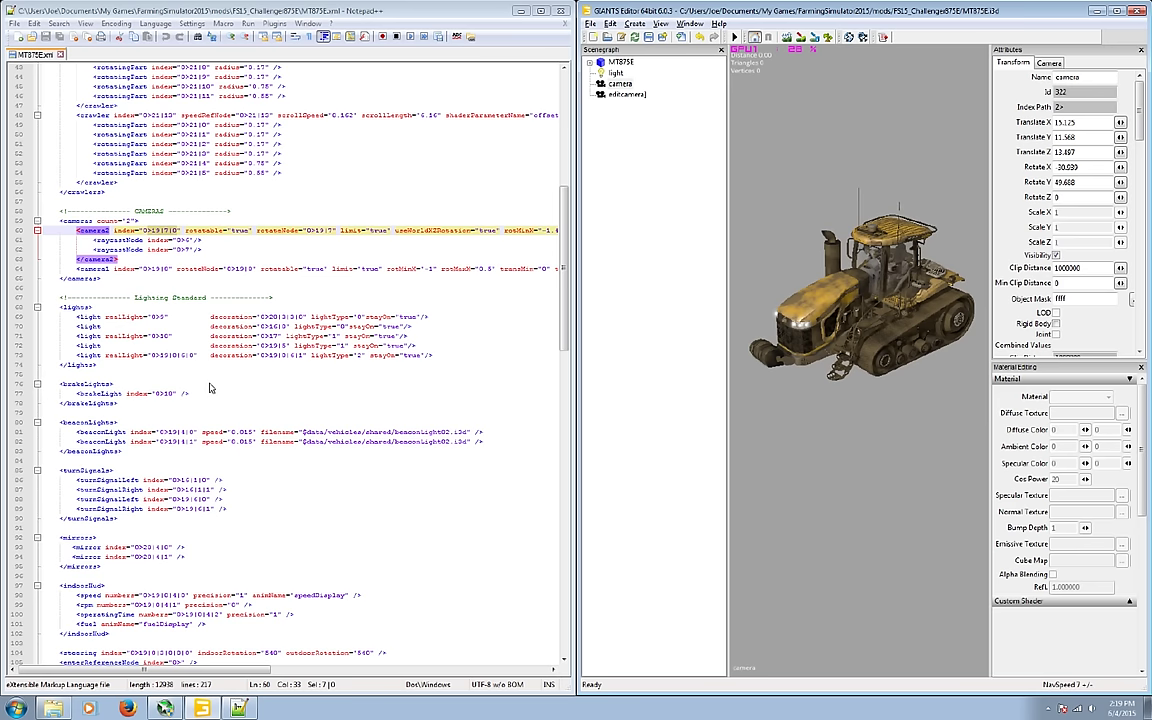
Step: Scroll further down MT875E.xml past the brakeLights line
{"action": "left_click", "coordinate": [178, 386]}
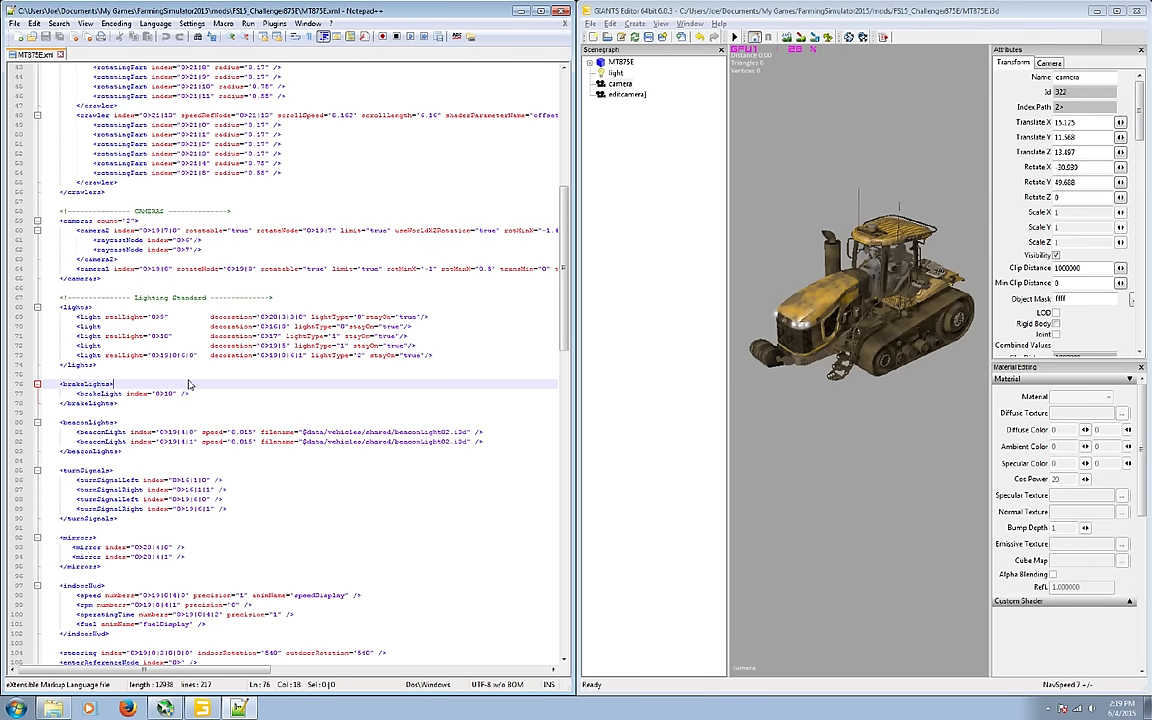
{"action": "scroll", "coordinate": [190, 384], "scroll_direction": "down", "scroll_amount": 6}
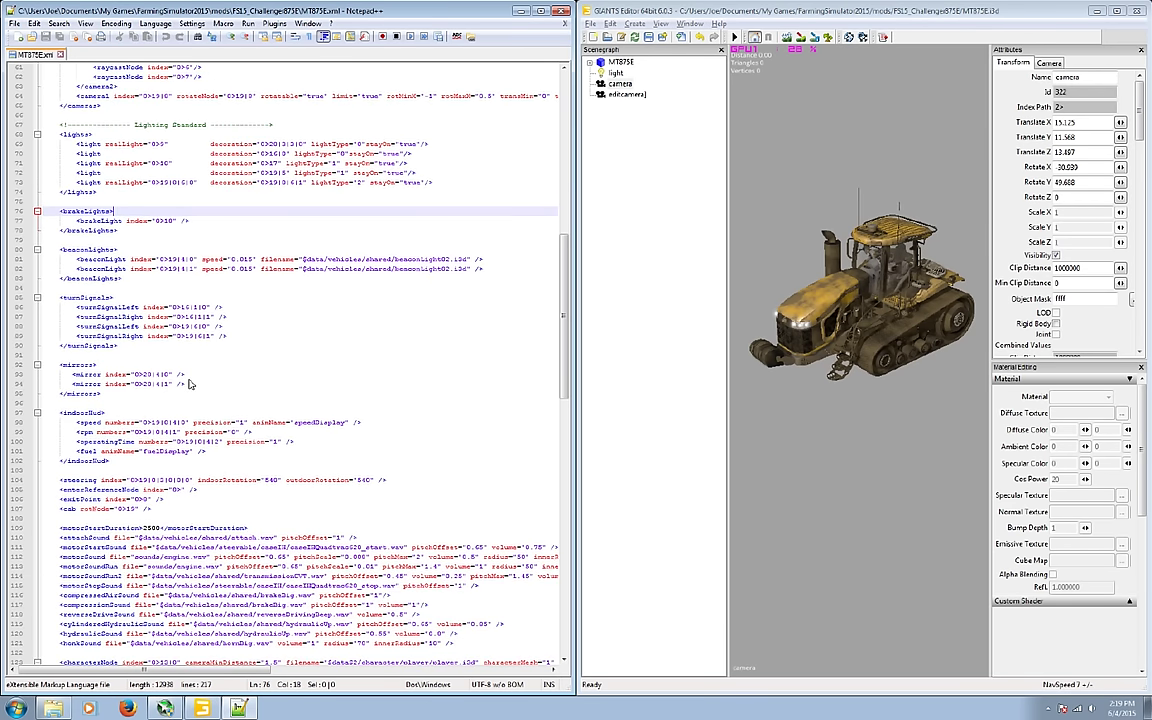
{"action": "scroll", "coordinate": [190, 384], "scroll_direction": "down", "scroll_amount": 4}
{"action": "scroll", "coordinate": [190, 384], "scroll_direction": "down", "scroll_amount": 4}
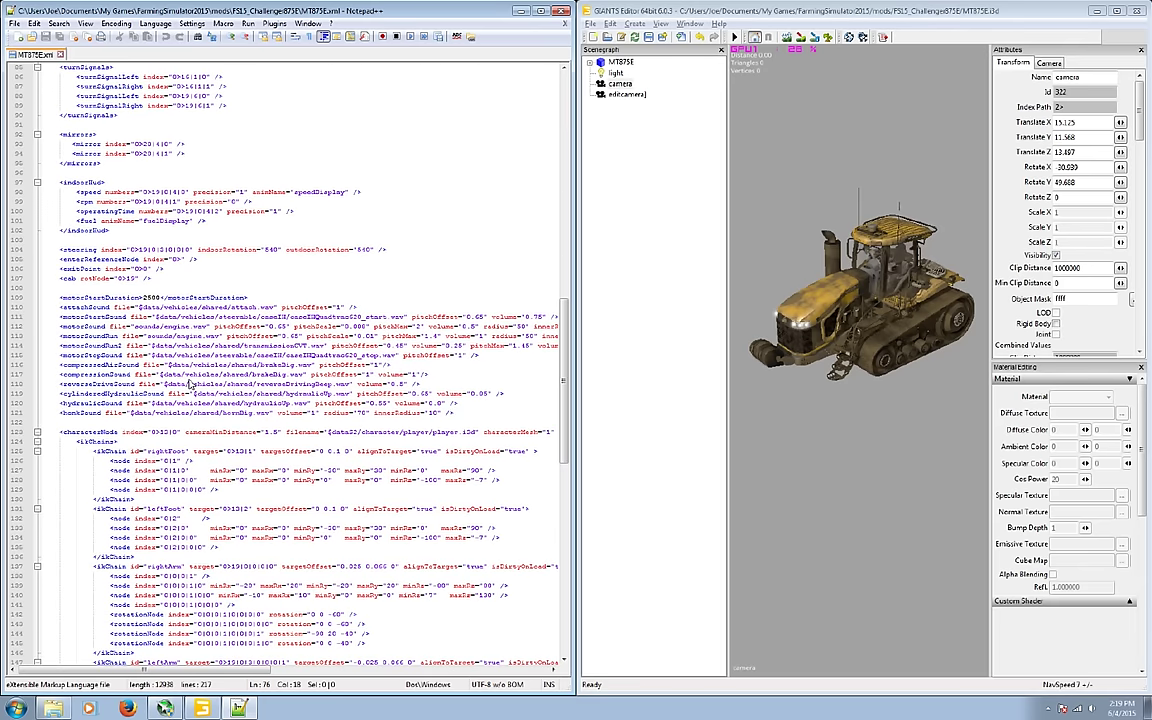
{"action": "scroll", "coordinate": [190, 384], "scroll_direction": "down", "scroll_amount": 20}
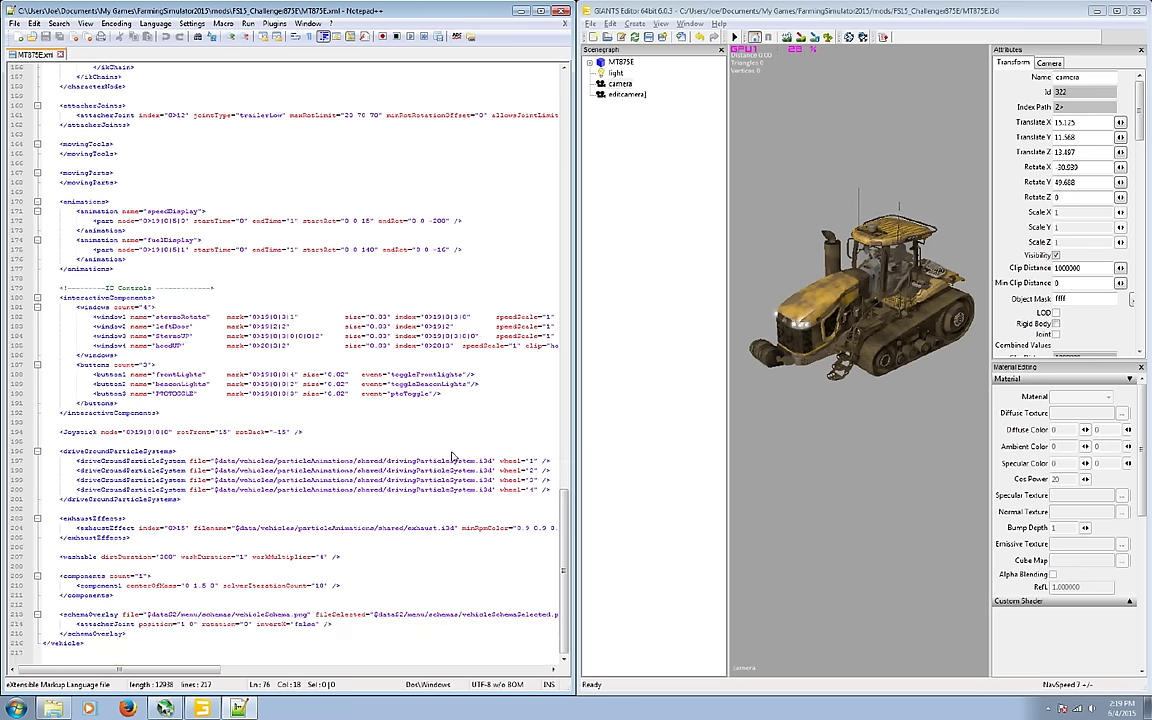
Step: Select MT875E and maximize GIANTS Editor, hiding Notepad++ and the file browser
{"action": "left_click", "coordinate": [621, 63]}
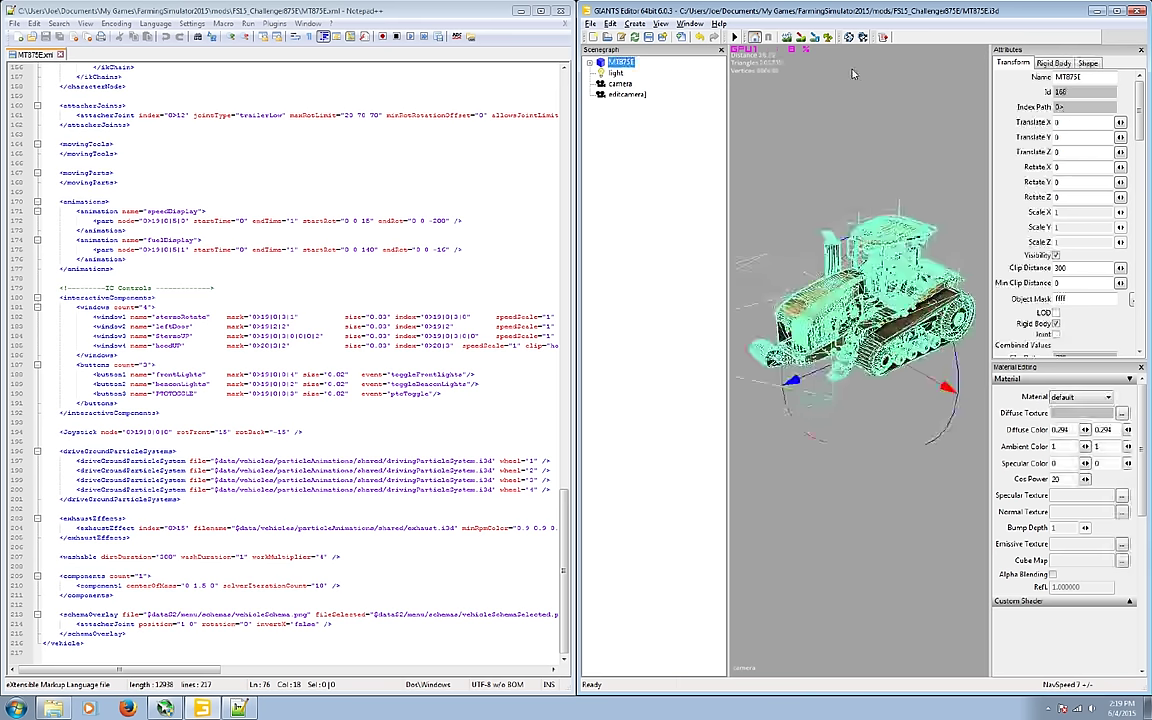
{"action": "left_click", "coordinate": [522, 12]}
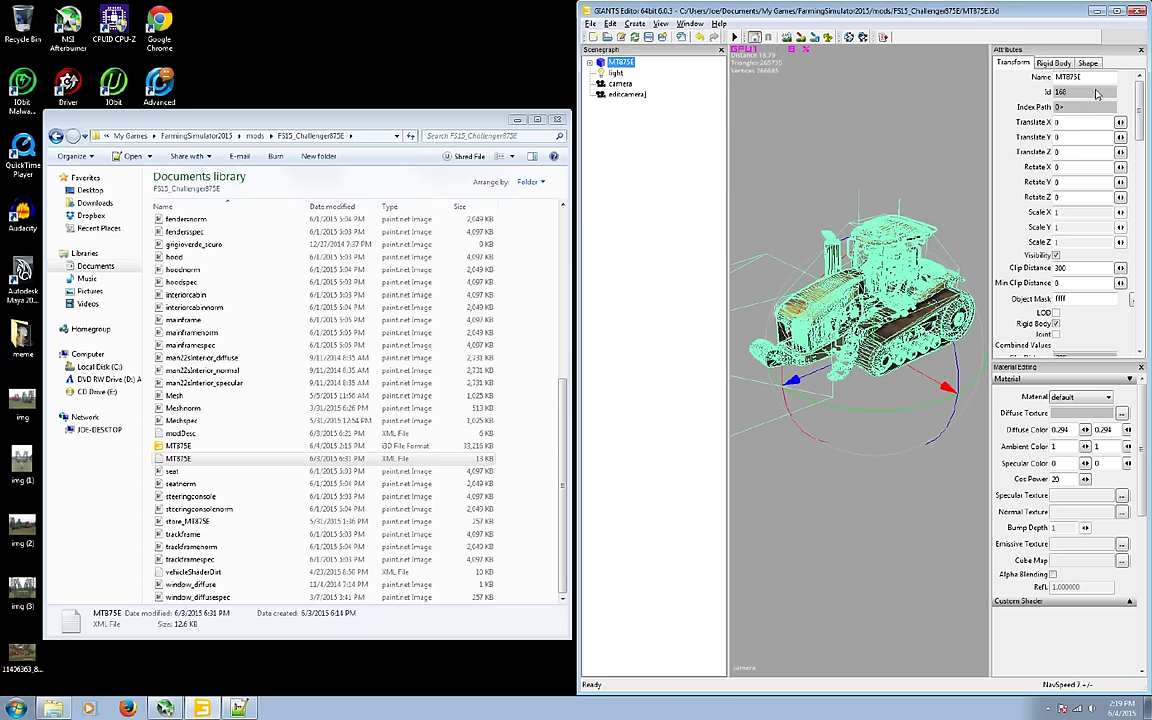
{"action": "left_click", "coordinate": [460, 104]}
{"action": "left_click", "coordinate": [1114, 12]}
Step: Reselect the MT875E tractor and highlight its Rigid Body mass of 24.323
{"action": "left_click", "coordinate": [100, 437]}
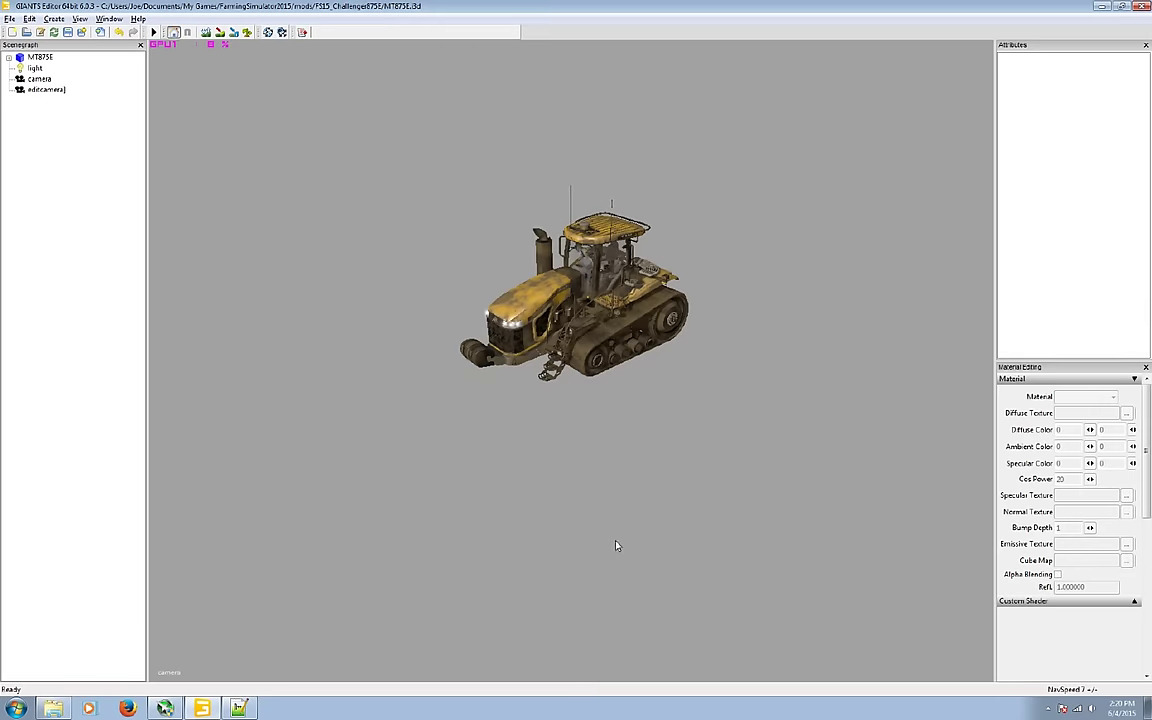
{"action": "scroll", "coordinate": [625, 537], "scroll_direction": "up", "scroll_amount": 10}
{"action": "scroll", "coordinate": [530, 500], "scroll_direction": "down", "scroll_amount": 10}
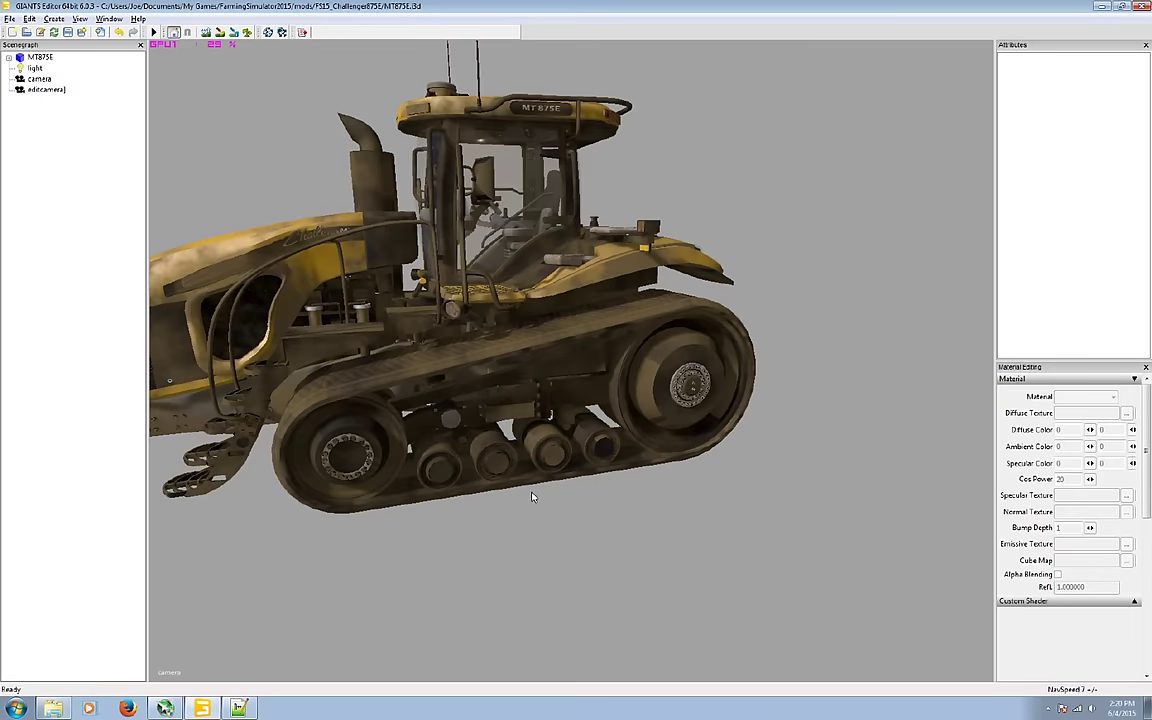
{"action": "scroll", "coordinate": [530, 500], "scroll_direction": "up", "scroll_amount": 10}
{"action": "middle_click_drag", "start_coordinate": [553, 506], "coordinate": [465, 466]}
{"action": "scroll", "coordinate": [465, 466], "scroll_direction": "down", "scroll_amount": 10}
{"action": "scroll", "coordinate": [475, 475], "scroll_direction": "down", "scroll_amount": 2}
{"action": "scroll", "coordinate": [481, 484], "scroll_direction": "down", "scroll_amount": 3}
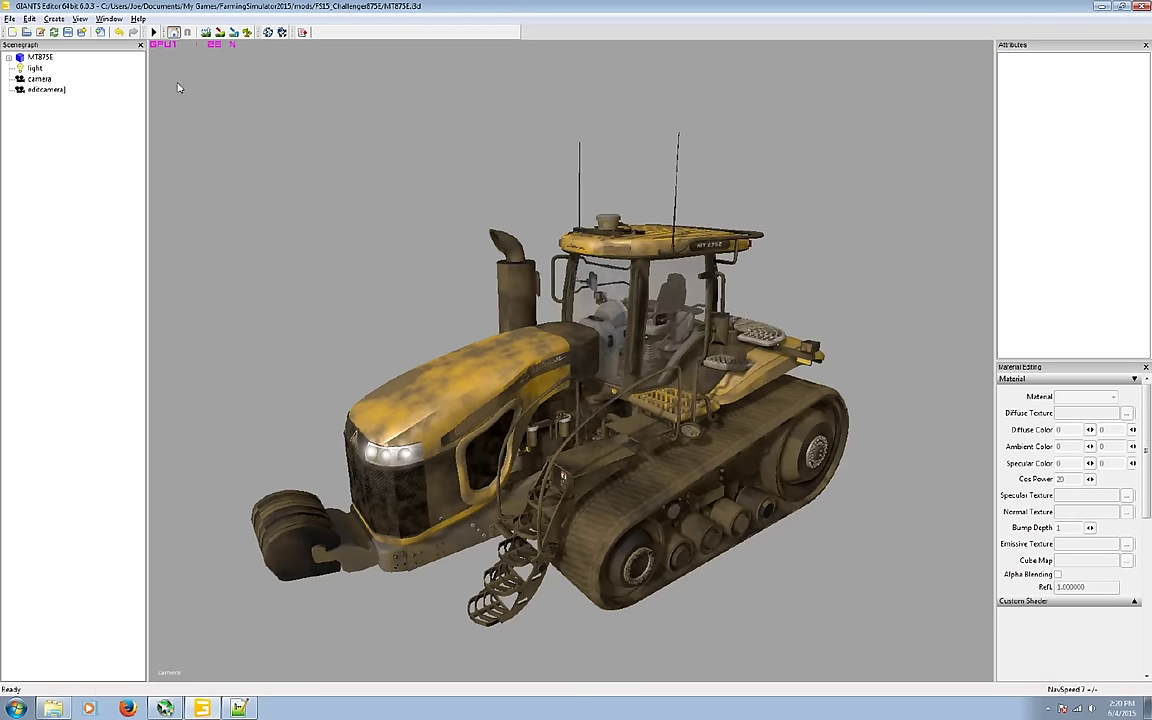
{"action": "left_click", "coordinate": [40, 57]}
{"action": "left_click", "coordinate": [1058, 58]}
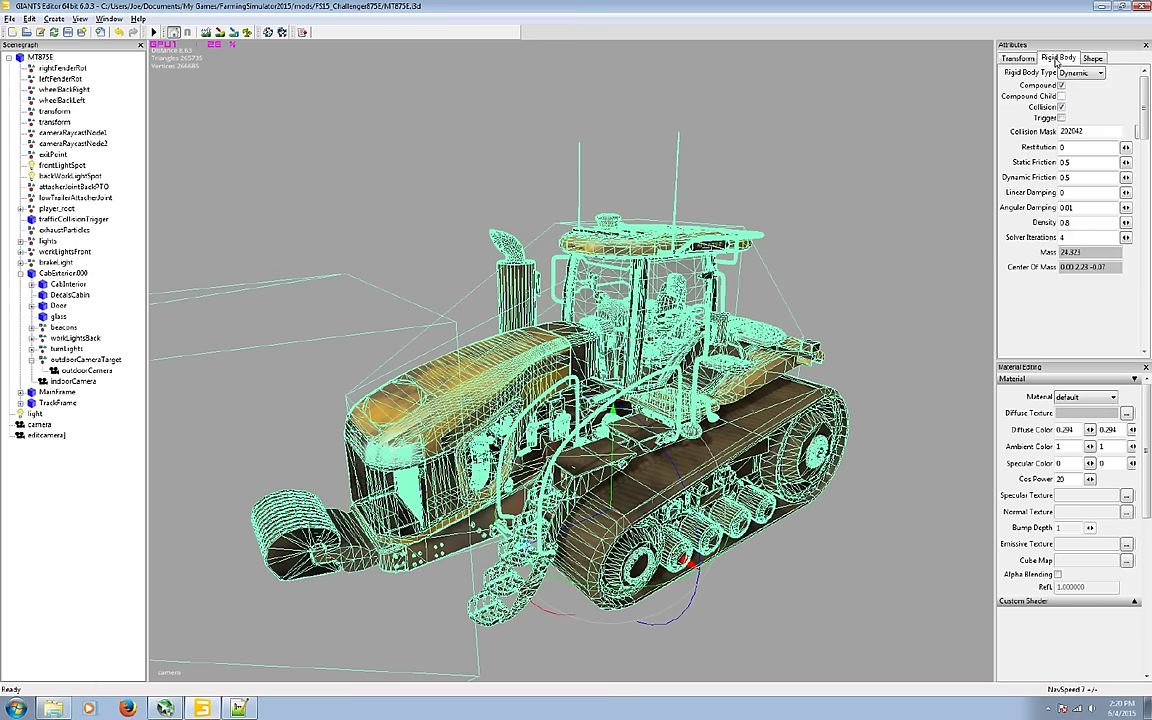
{"action": "left_click_drag", "start_coordinate": [1100, 252], "coordinate": [1063, 256]}
Step: Search 'challenger 875' in Chrome and open the TractorData Challenger MT875C page
{"action": "key", "text": "super"}
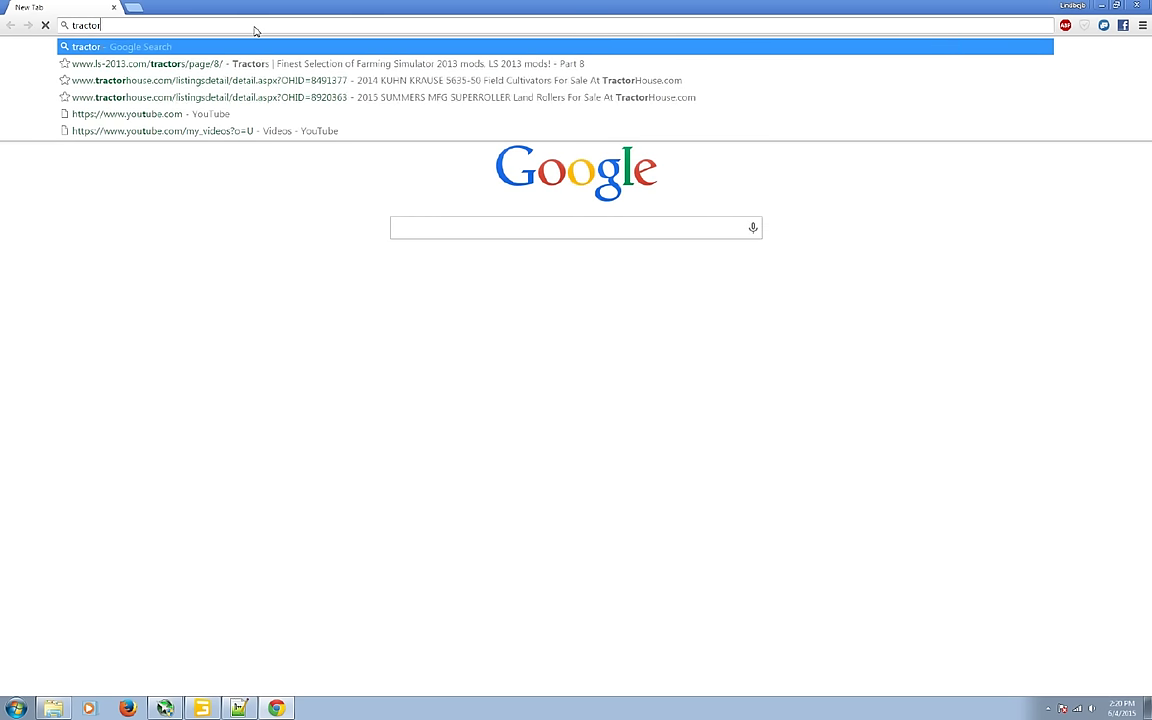
{"action": "type", "text": "e.com/Default.aspx"}
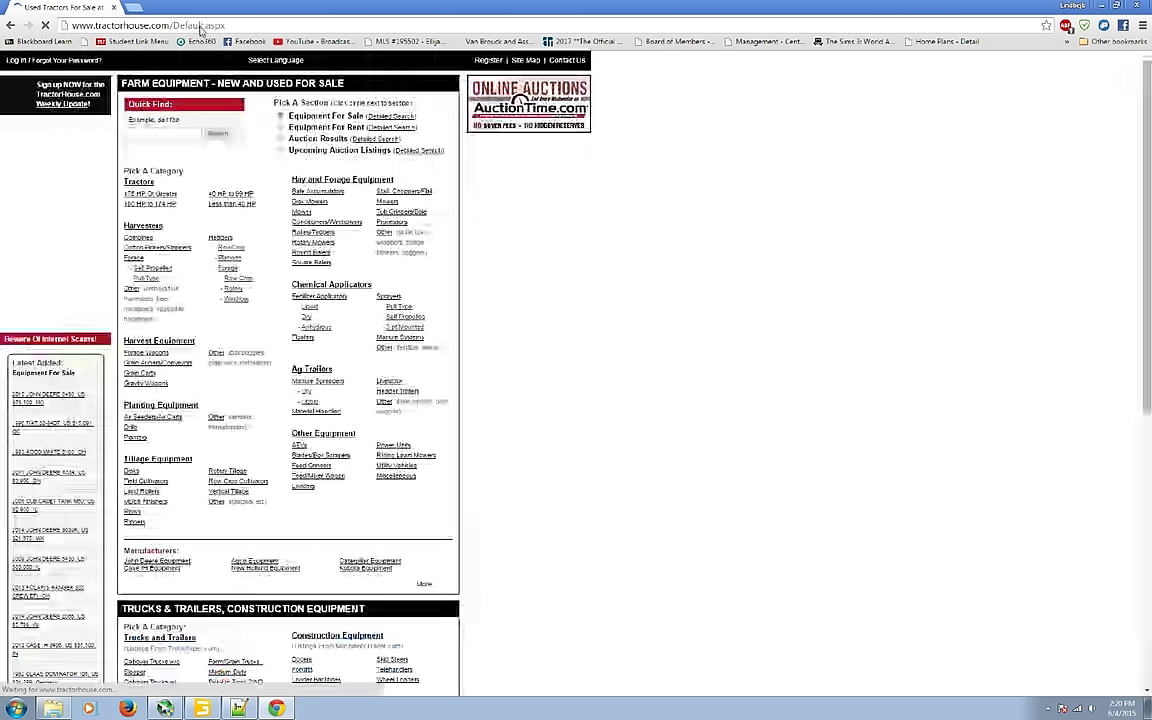
{"action": "left_click", "coordinate": [200, 25]}
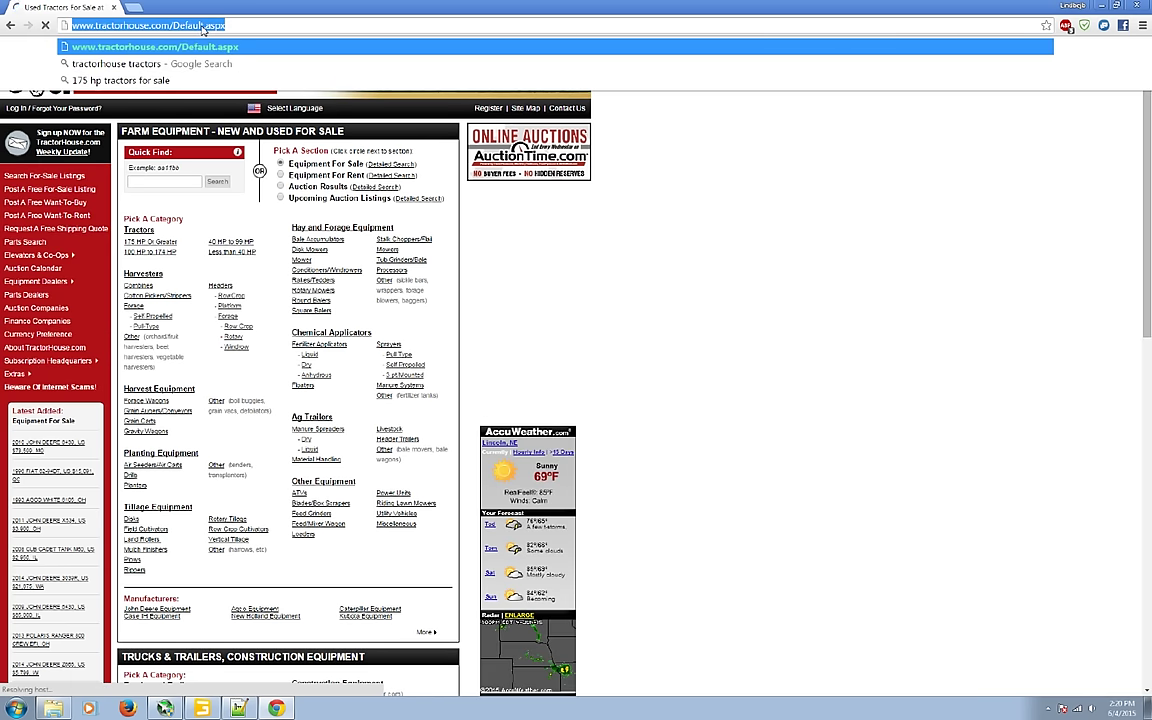
{"action": "type", "text": "challen"}
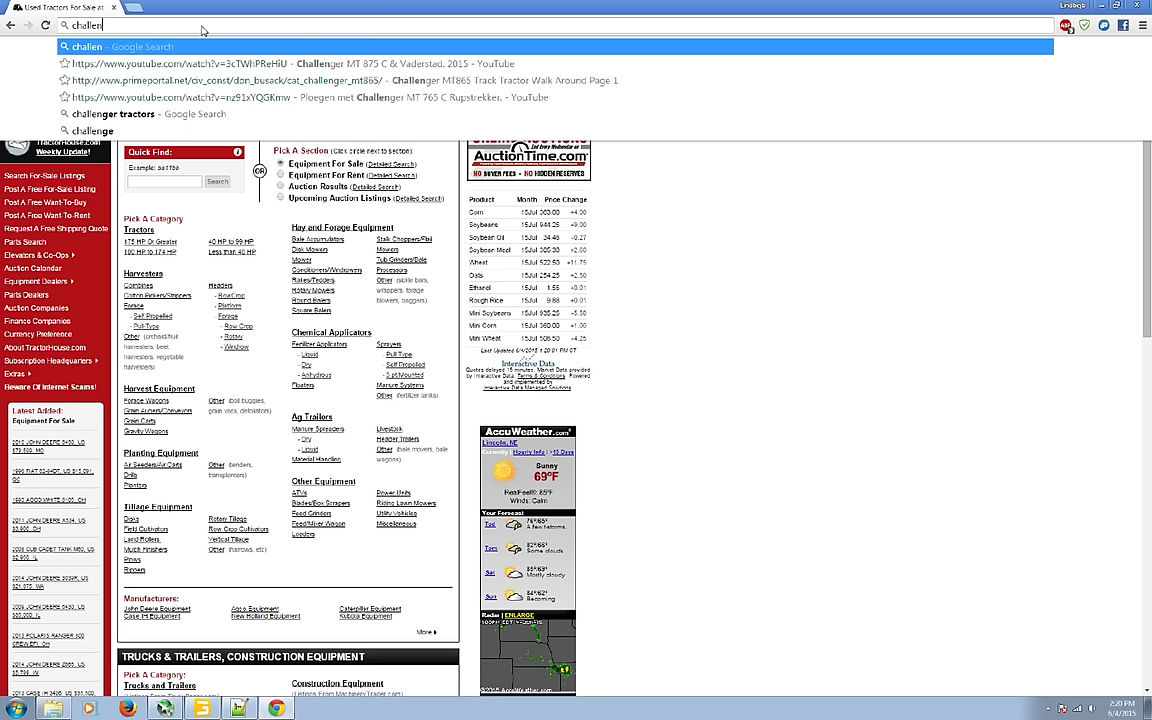
{"action": "type", "text": "ger 875"}
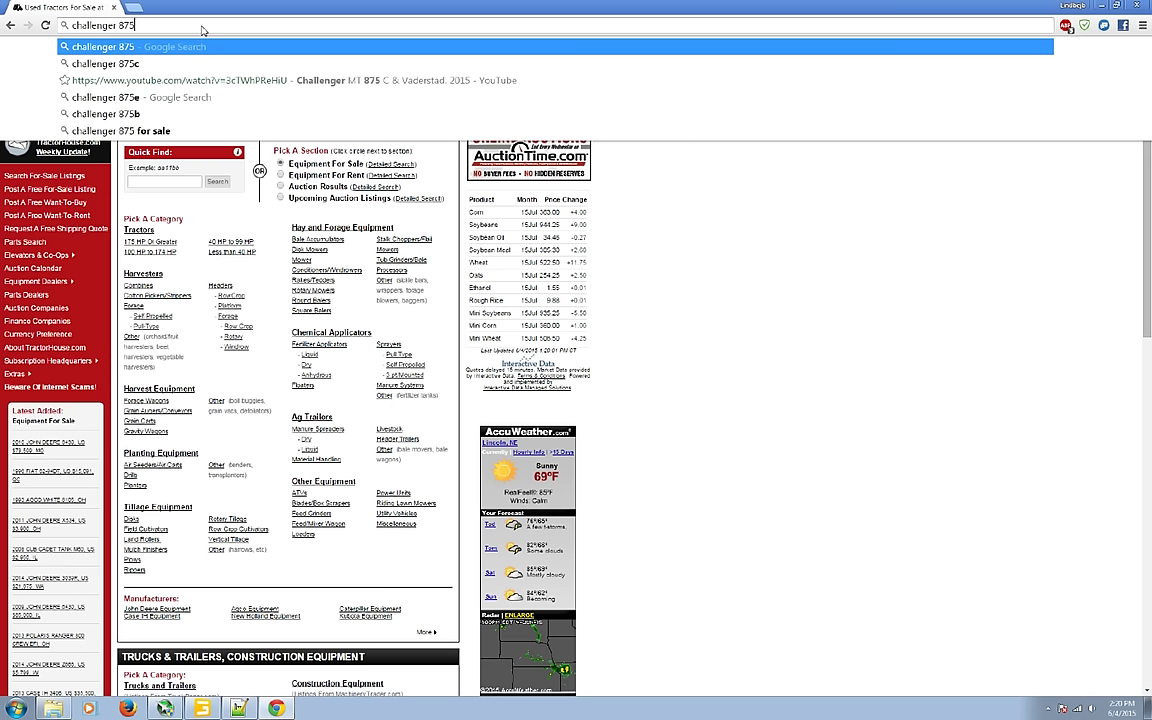
{"action": "key", "text": "Return"}
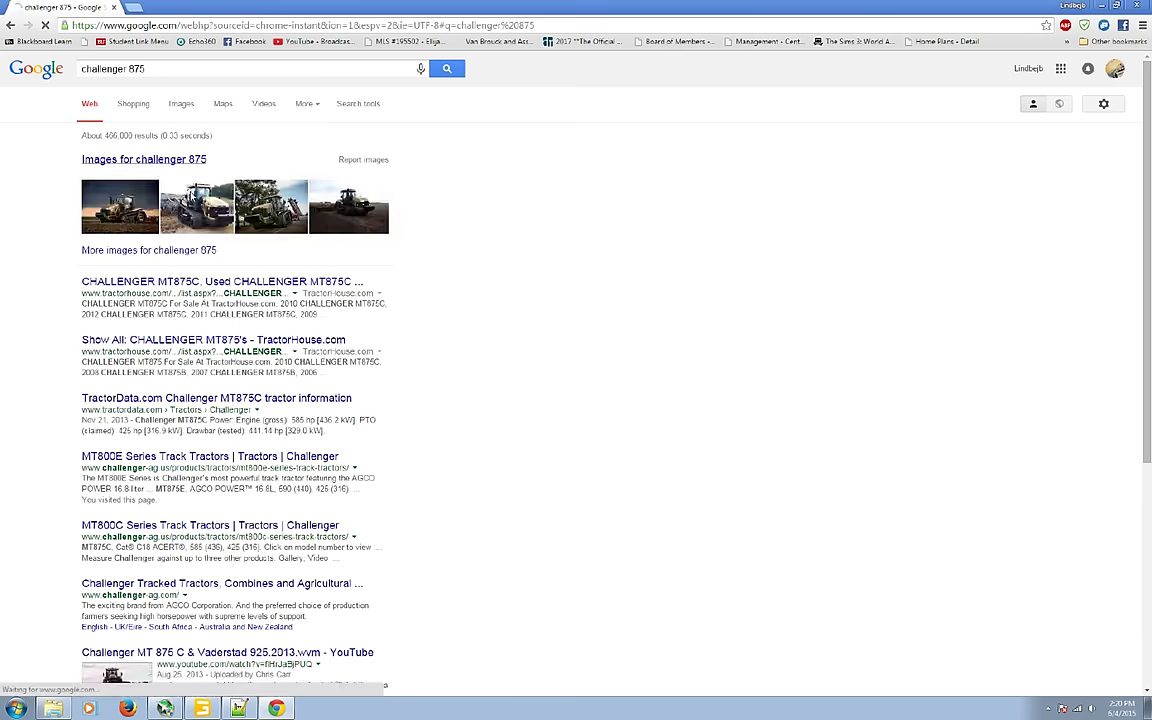
{"action": "left_click", "coordinate": [142, 401]}
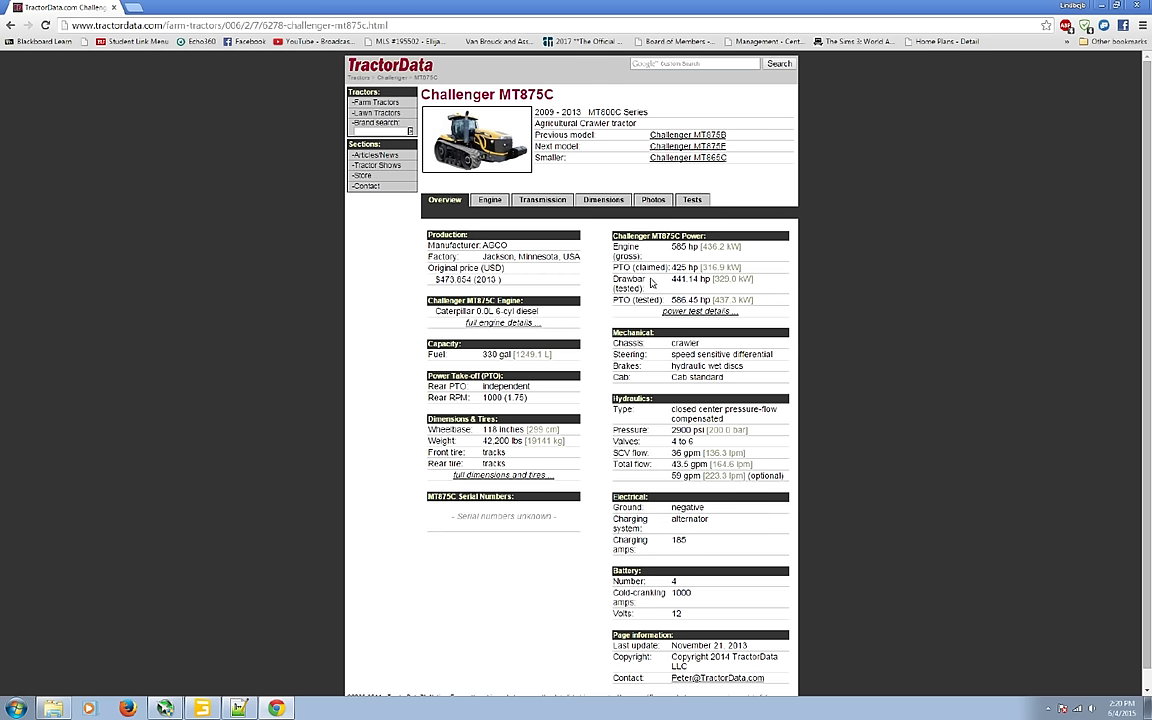
Step: Check the MT875C dimensions and metric shipping weight, then download the test report PDF
{"action": "left_click", "coordinate": [542, 200]}
{"action": "left_click", "coordinate": [605, 203]}
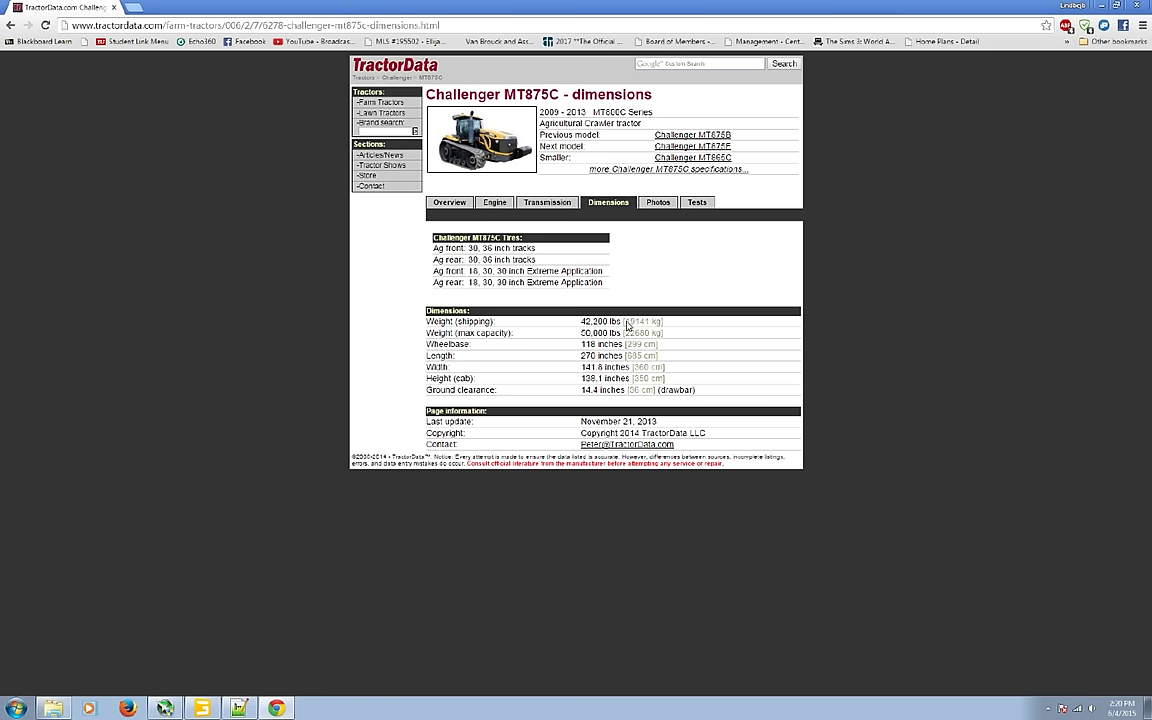
{"action": "left_click_drag", "start_coordinate": [628, 326], "coordinate": [654, 322]}
{"action": "left_click", "coordinate": [697, 202]}
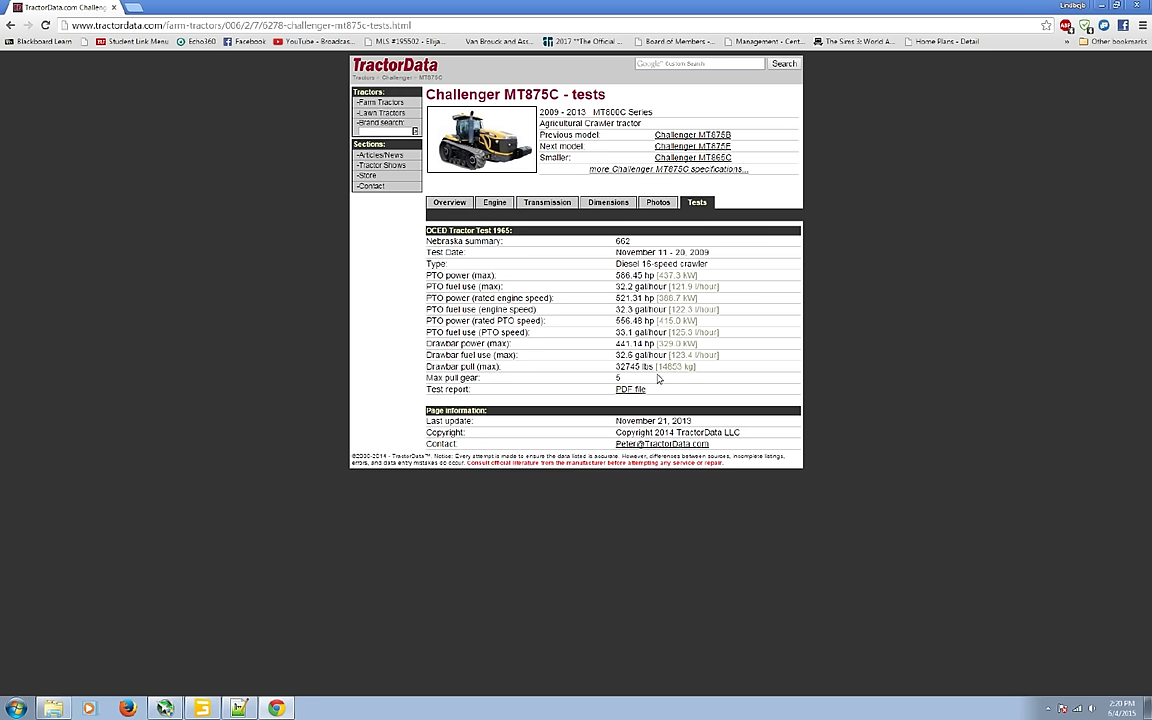
{"action": "left_click", "coordinate": [631, 389]}
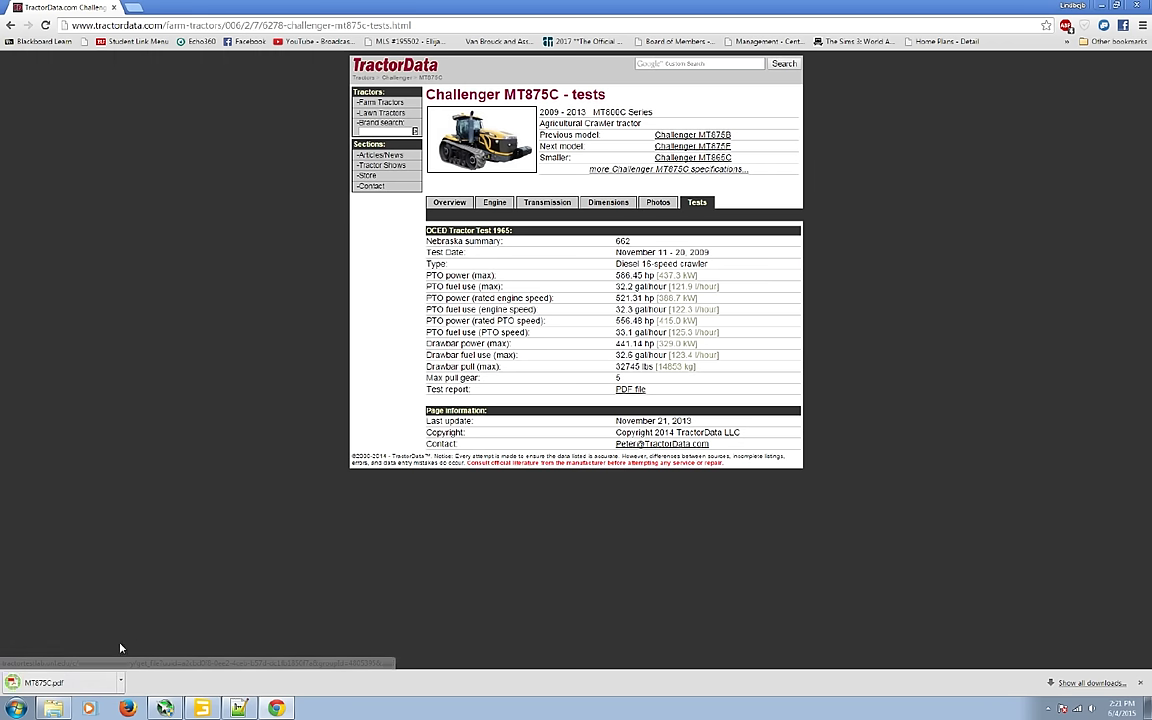
Step: Open MT875C.pdf full-screen and scroll to the tires, ballast and weight table
{"action": "left_click", "coordinate": [45, 682]}
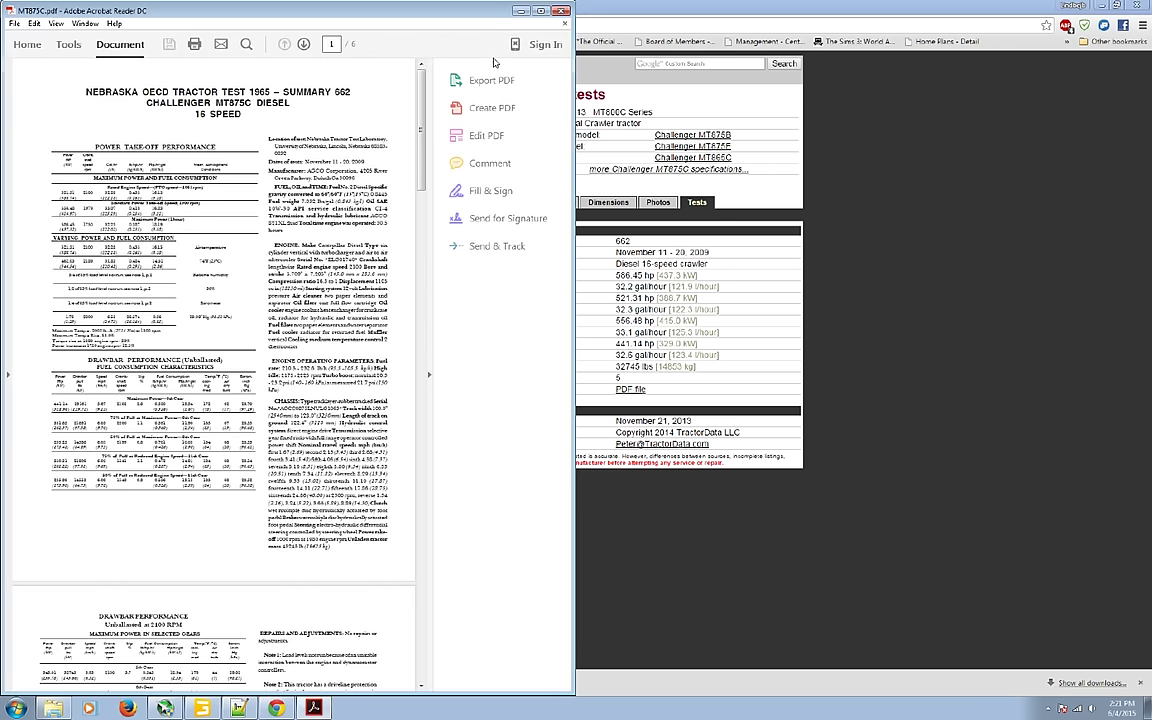
{"action": "left_click", "coordinate": [540, 12]}
{"action": "scroll", "coordinate": [535, 366], "scroll_direction": "down", "scroll_amount": 3}
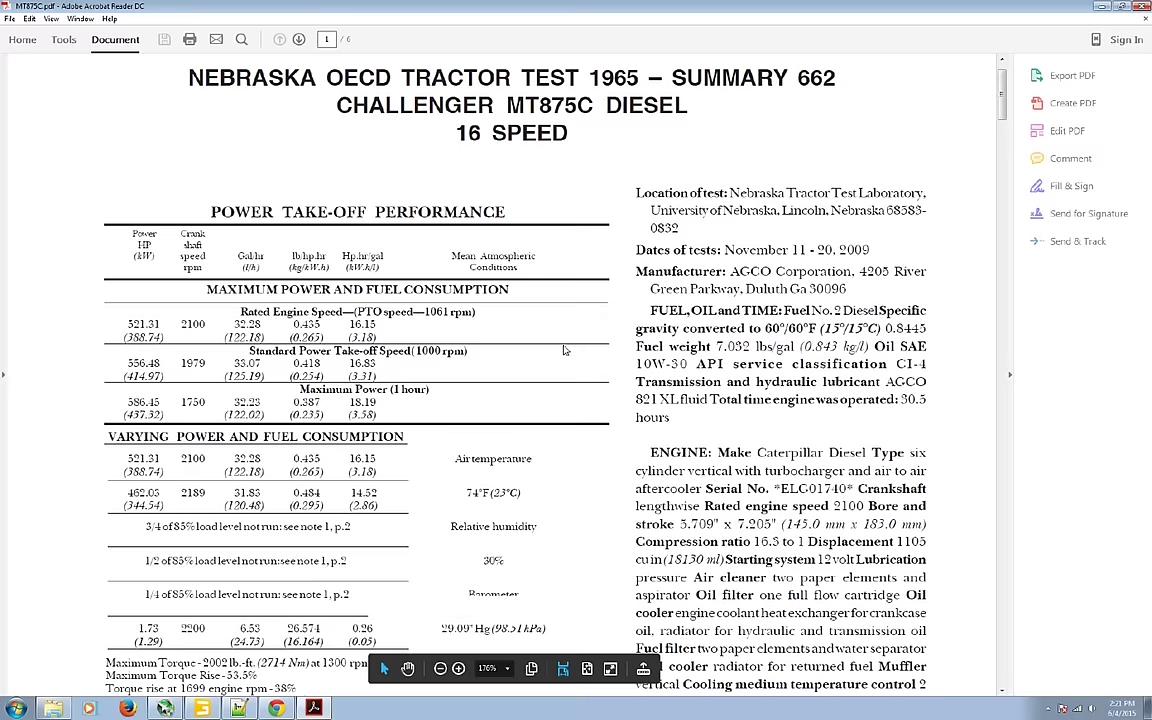
{"action": "scroll", "coordinate": [490, 380], "scroll_direction": "down", "scroll_amount": 20}
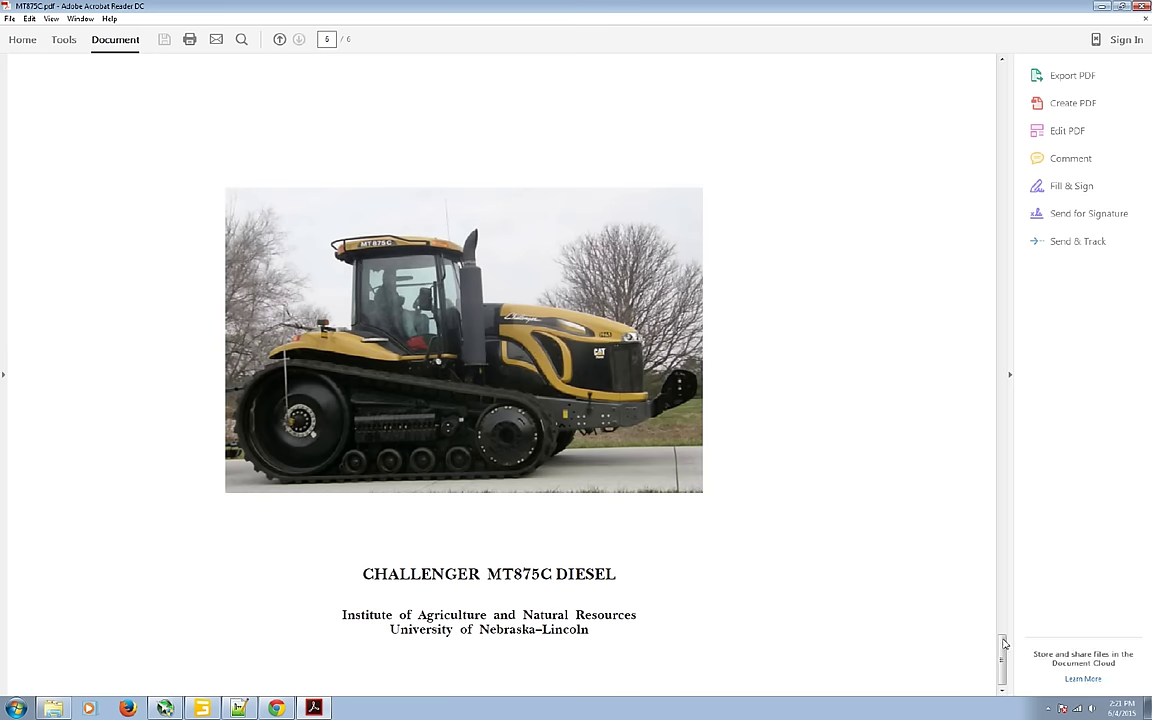
{"action": "scroll", "coordinate": [908, 501], "scroll_direction": "up", "scroll_amount": 8}
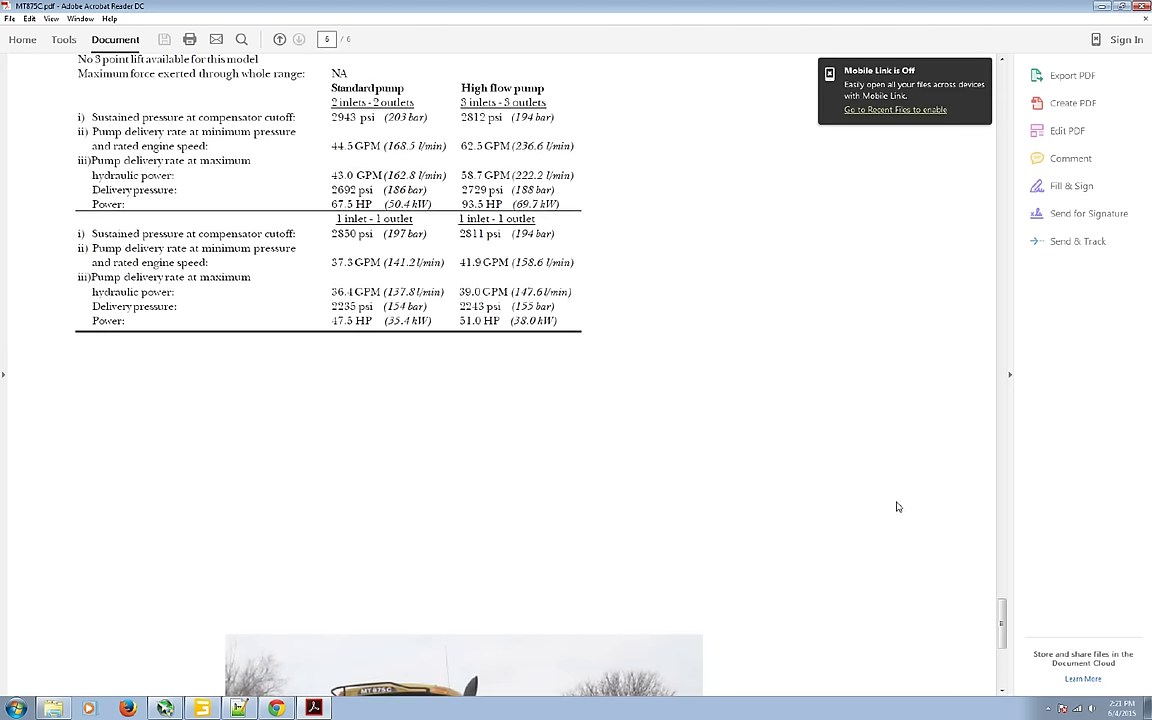
{"action": "scroll", "coordinate": [394, 295], "scroll_direction": "up", "scroll_amount": 2}
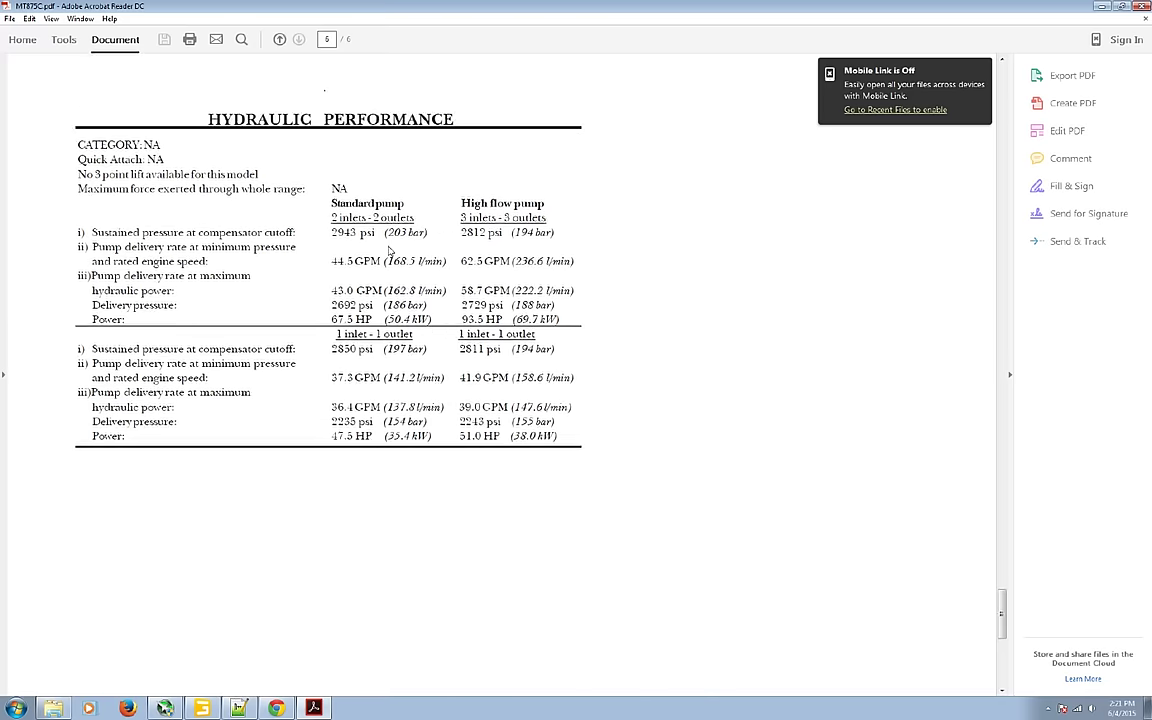
{"action": "scroll", "coordinate": [391, 258], "scroll_direction": "up", "scroll_amount": 3}
{"action": "scroll", "coordinate": [391, 258], "scroll_direction": "up", "scroll_amount": 8}
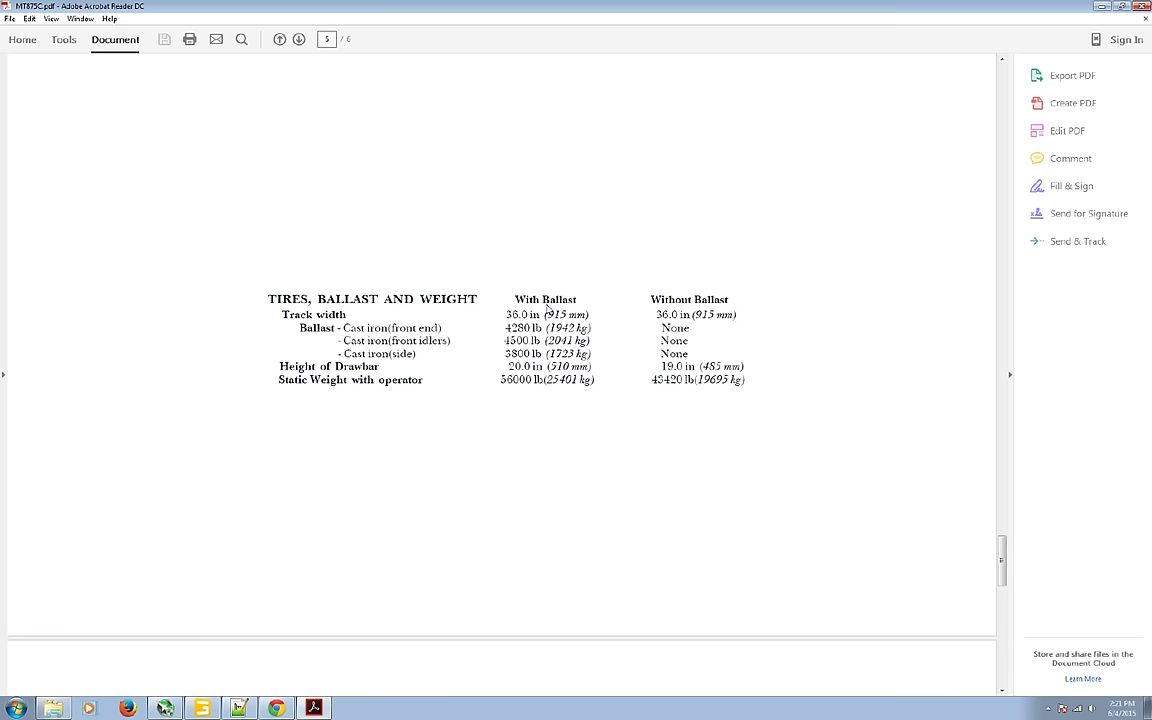
Step: Highlight the 25401 kg ballasted static weight and return to GIANTS Editor
{"action": "double_click", "coordinate": [547, 383]}
{"action": "left_click", "coordinate": [550, 387]}
{"action": "left_click_drag", "start_coordinate": [548, 385], "coordinate": [592, 386]}
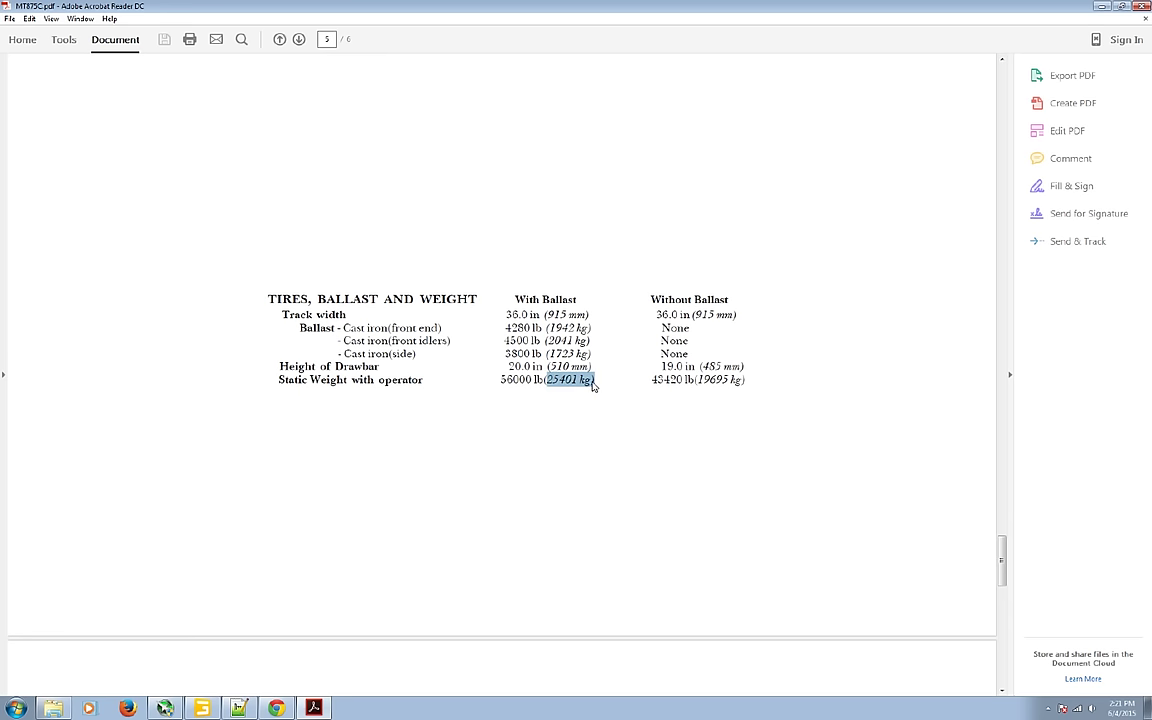
{"action": "left_click", "coordinate": [227, 711]}
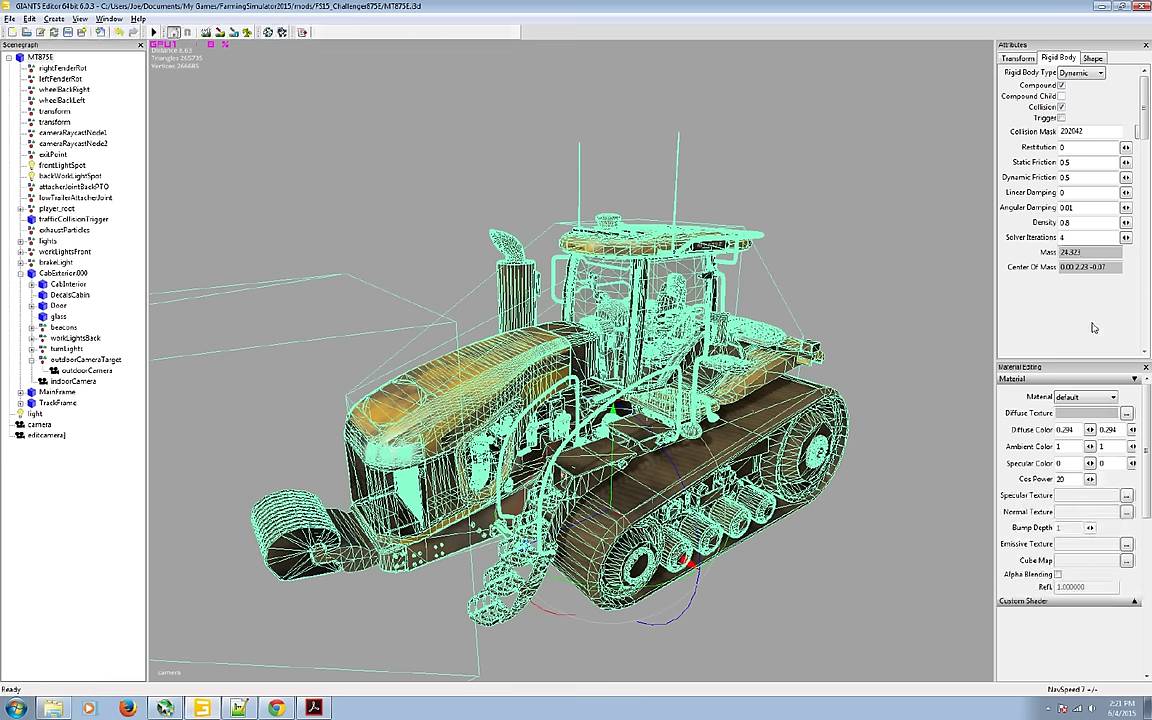
Step: Change MT875E's Rigid Body density from 0.8 to 0.83 and confirm the mass reads 25.235
{"action": "double_click", "coordinate": [1080, 224]}
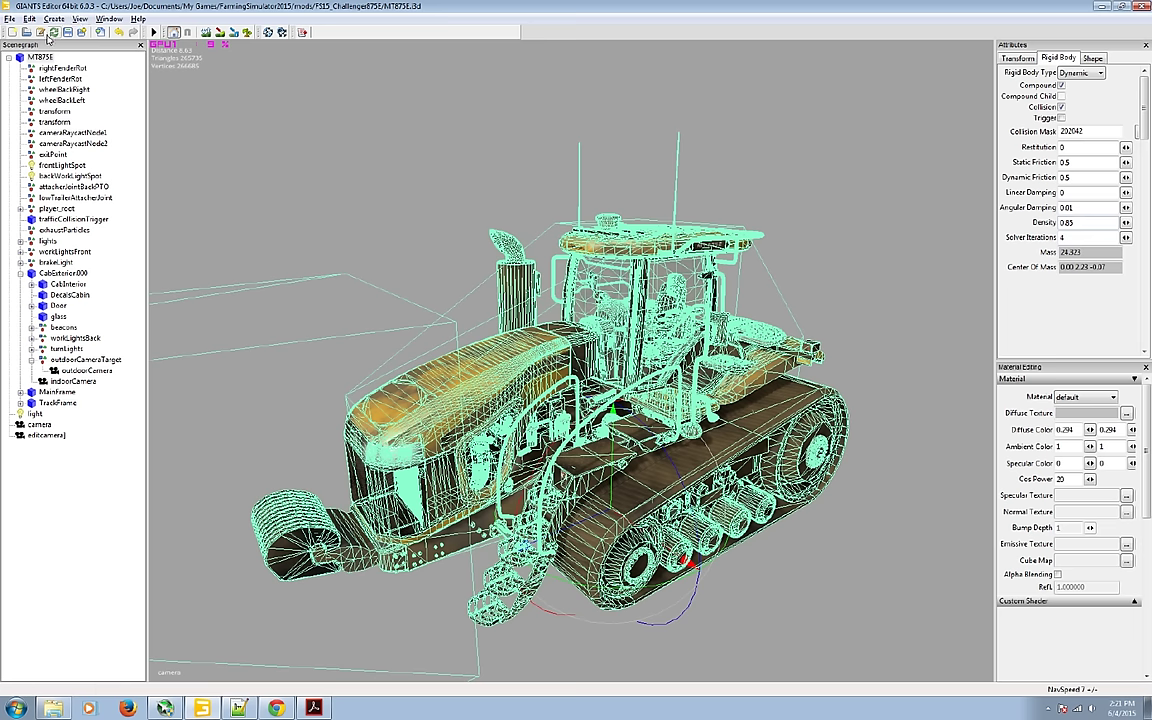
{"action": "left_click", "coordinate": [26, 57]}
{"action": "left_click", "coordinate": [36, 446]}
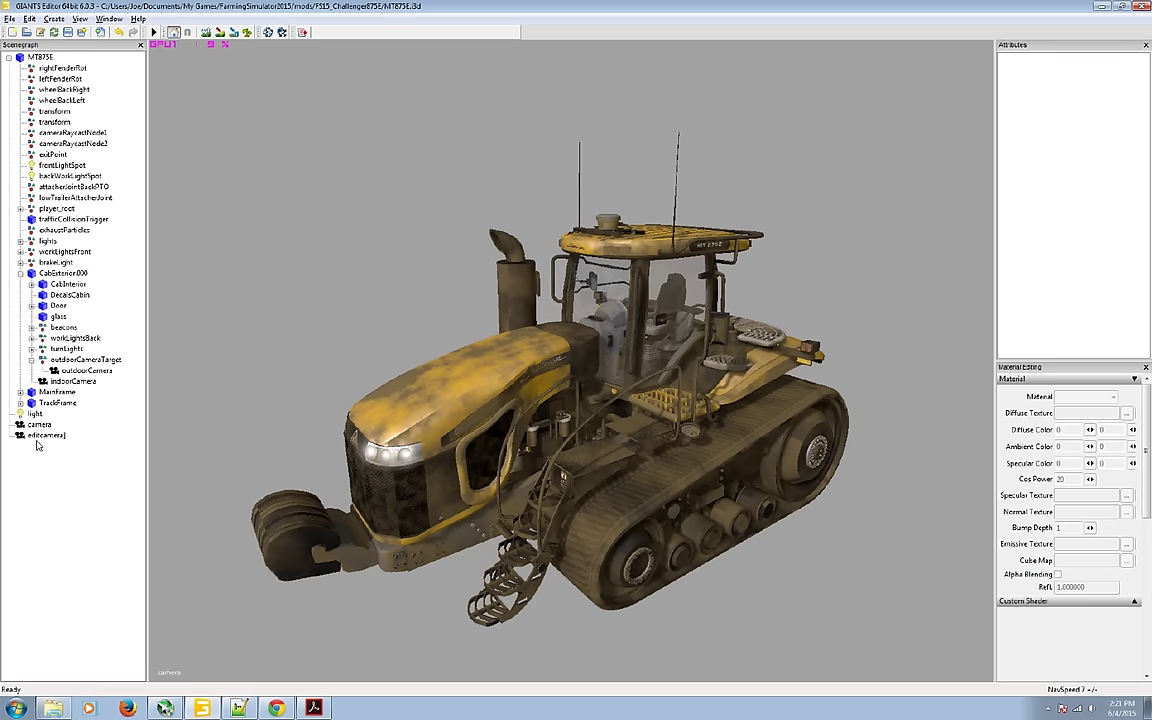
{"action": "left_click", "coordinate": [28, 57]}
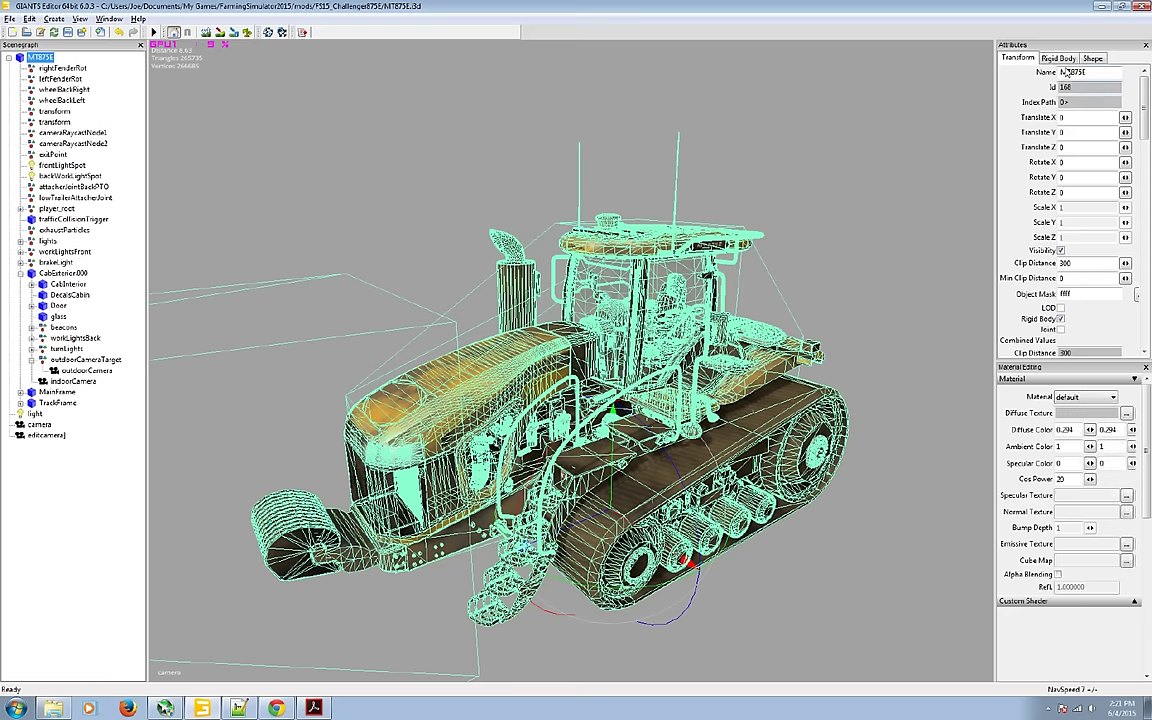
{"action": "left_click", "coordinate": [1059, 58]}
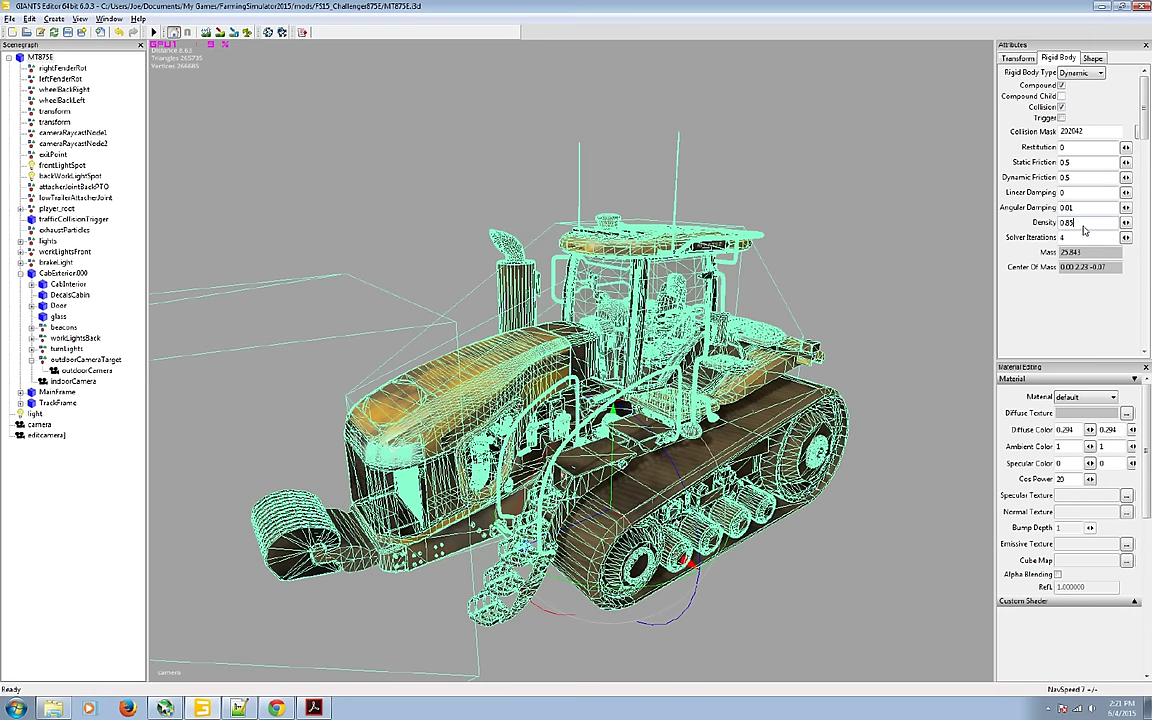
{"action": "left_click", "coordinate": [63, 443]}
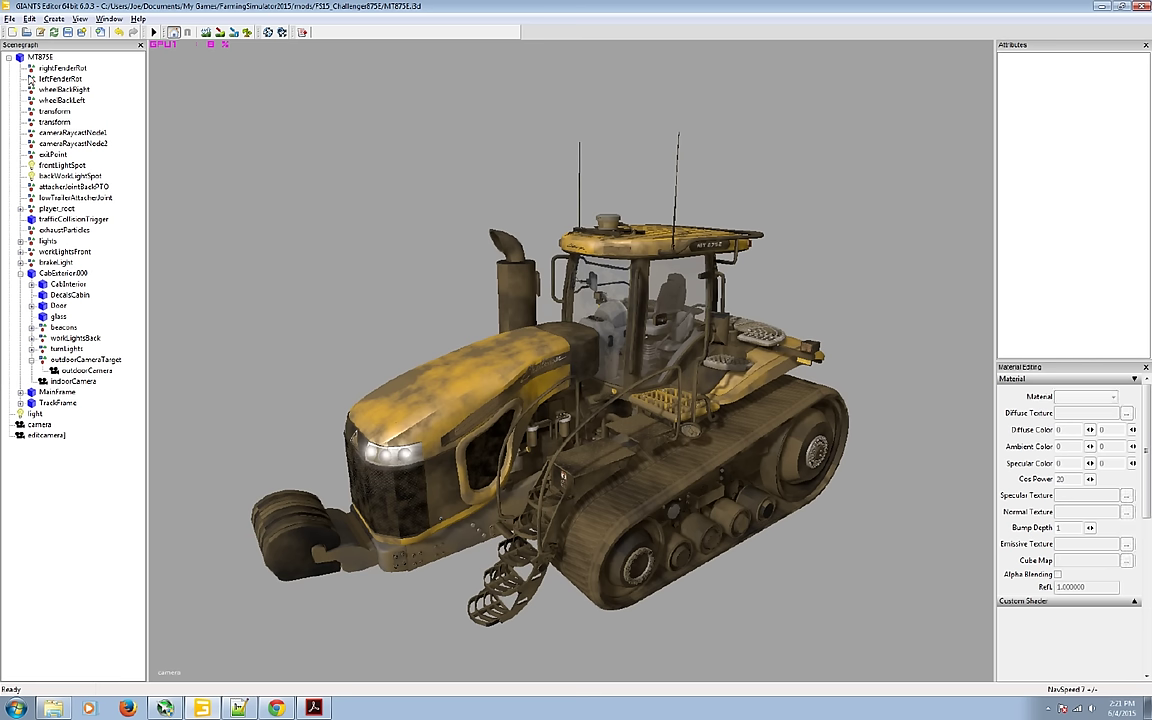
{"action": "left_click", "coordinate": [38, 56]}
{"action": "left_click", "coordinate": [1058, 58]}
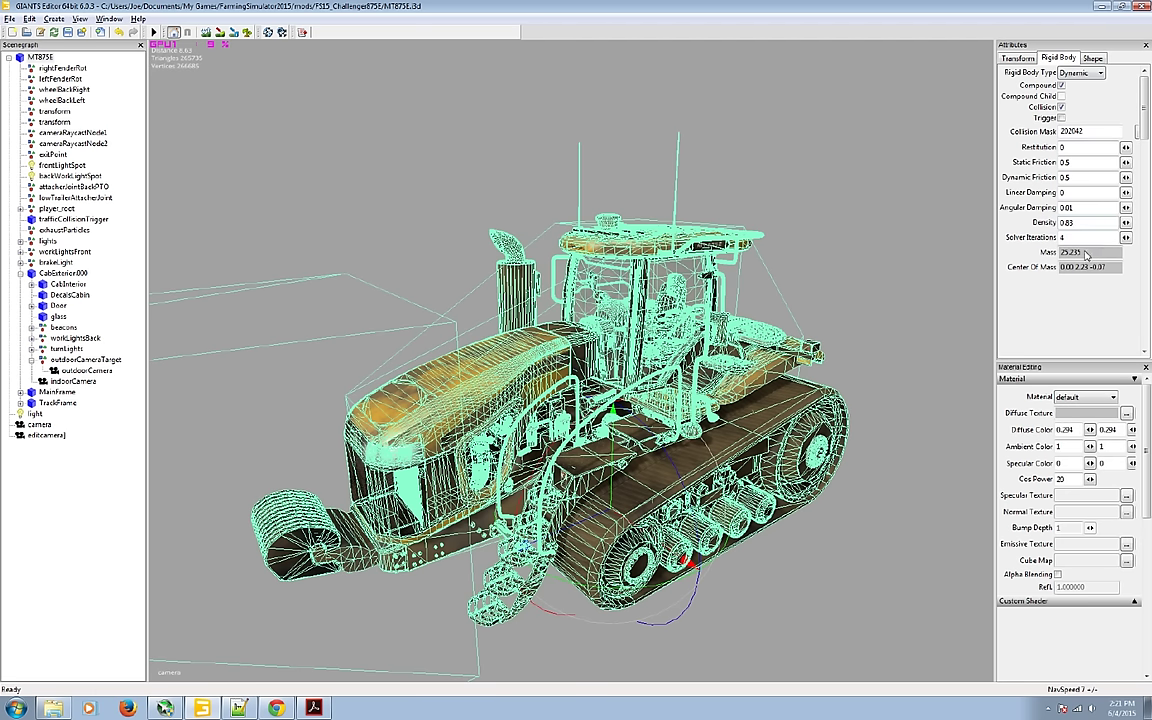
{"action": "double_click", "coordinate": [1084, 253]}
Step: Highlight 56000 lb and 25401 kg in the report's ballasted Static Weight row
{"action": "left_click", "coordinate": [313, 708]}
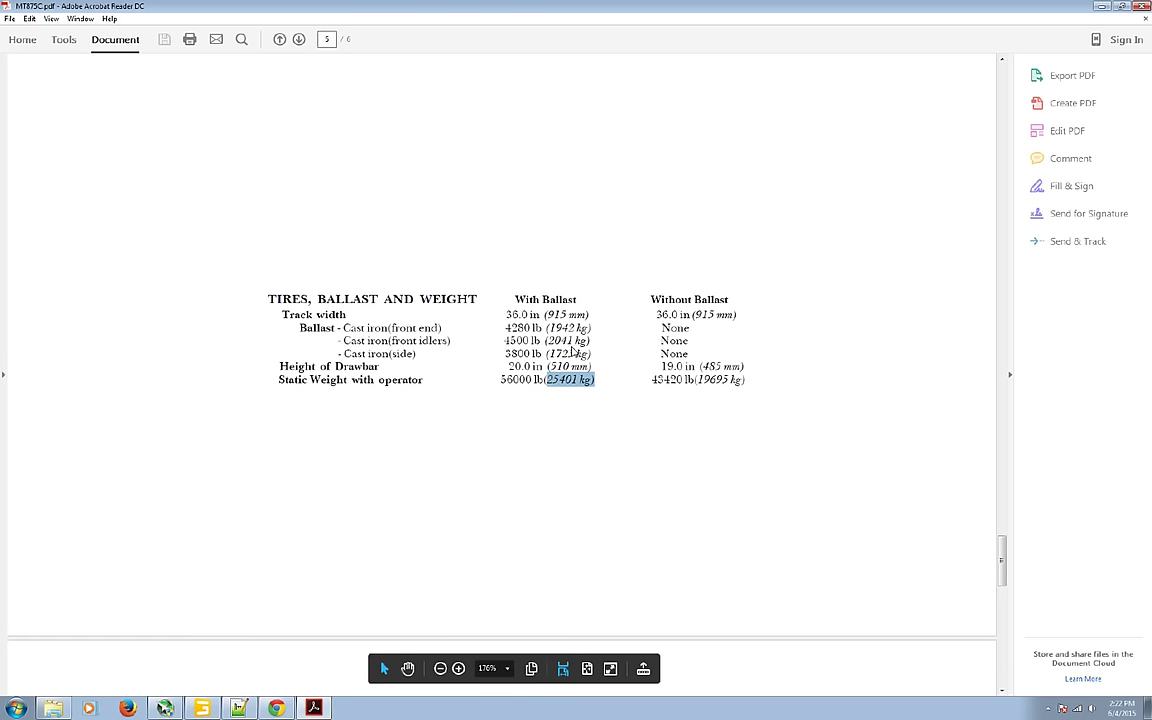
{"action": "left_click_drag", "start_coordinate": [500, 380], "coordinate": [541, 380]}
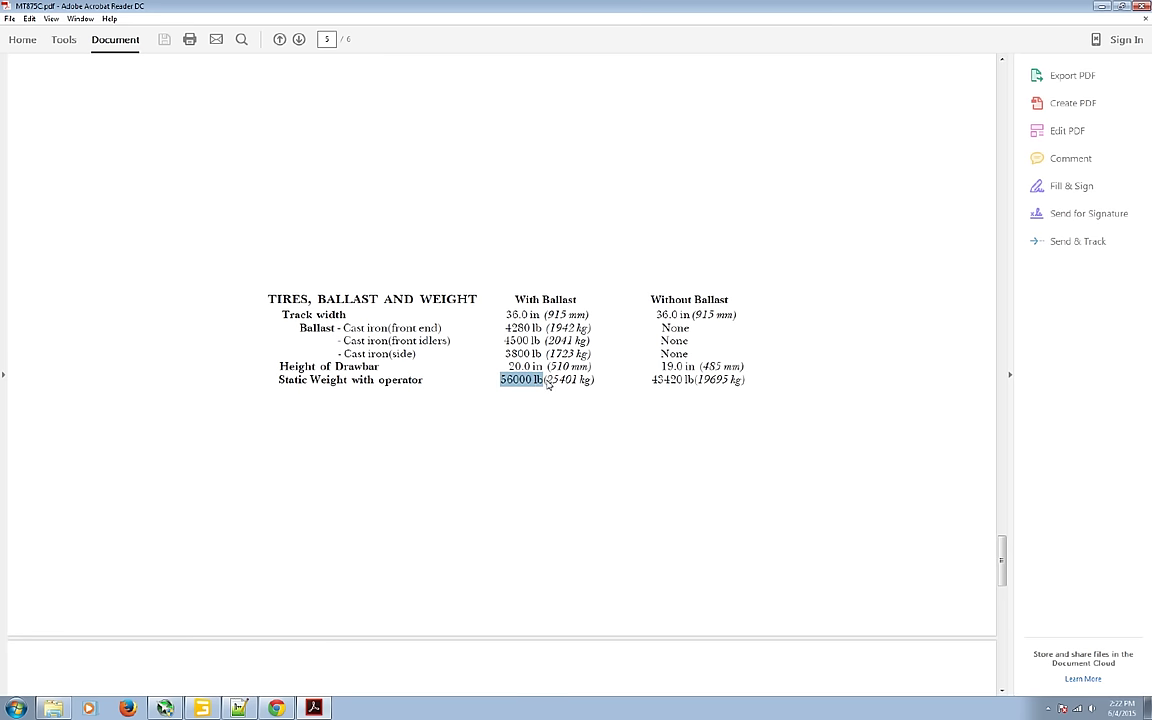
{"action": "left_click_drag", "start_coordinate": [533, 380], "coordinate": [595, 381]}
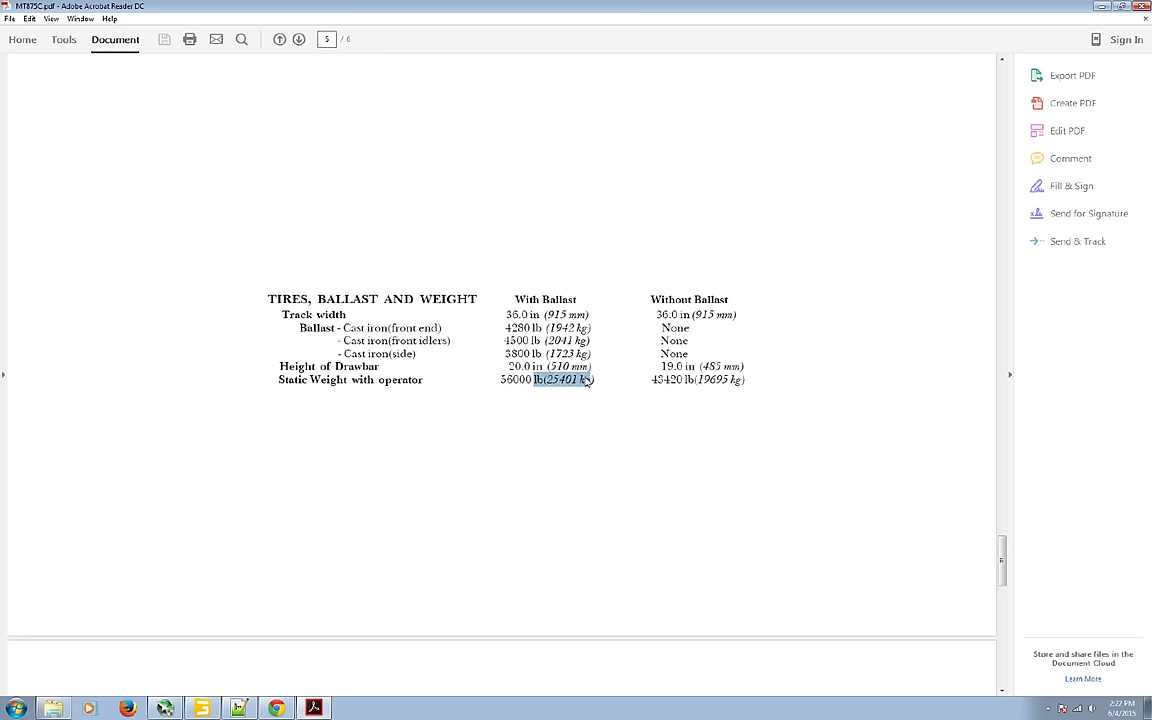
Step: Compare the editor's computed mass and centre of mass with the XML centerOfMass 0 1.5 0
{"action": "left_click", "coordinate": [240, 707]}
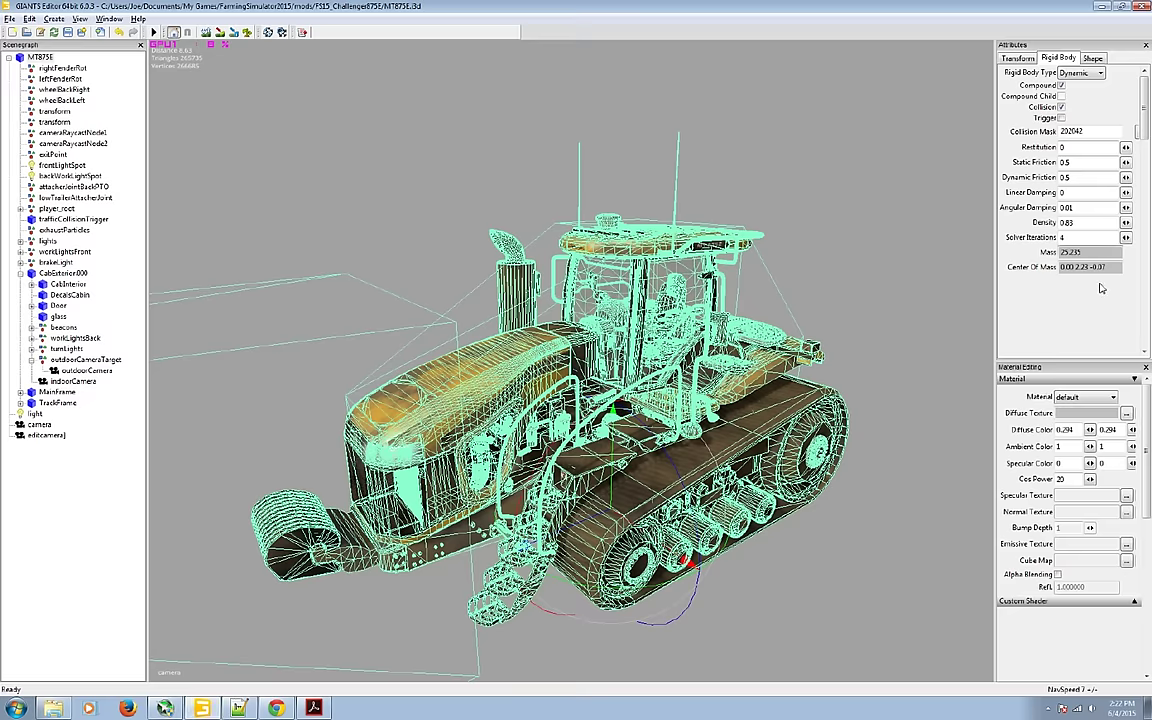
{"action": "left_click_drag", "start_coordinate": [1060, 253], "coordinate": [1076, 255]}
{"action": "left_click_drag", "start_coordinate": [1106, 268], "coordinate": [1061, 269]}
{"action": "key", "text": "ctrl+c"}
{"action": "left_click", "coordinate": [236, 709]}
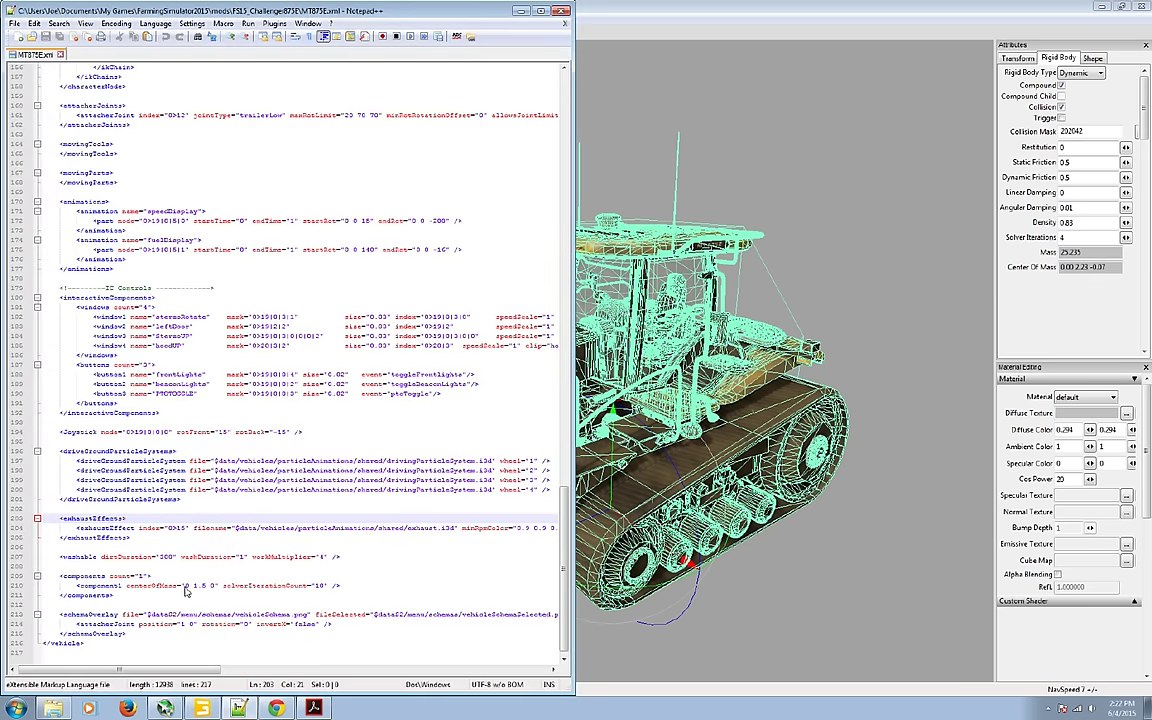
{"action": "left_click_drag", "start_coordinate": [192, 587], "coordinate": [211, 588]}
{"action": "left_click", "coordinate": [212, 590]}
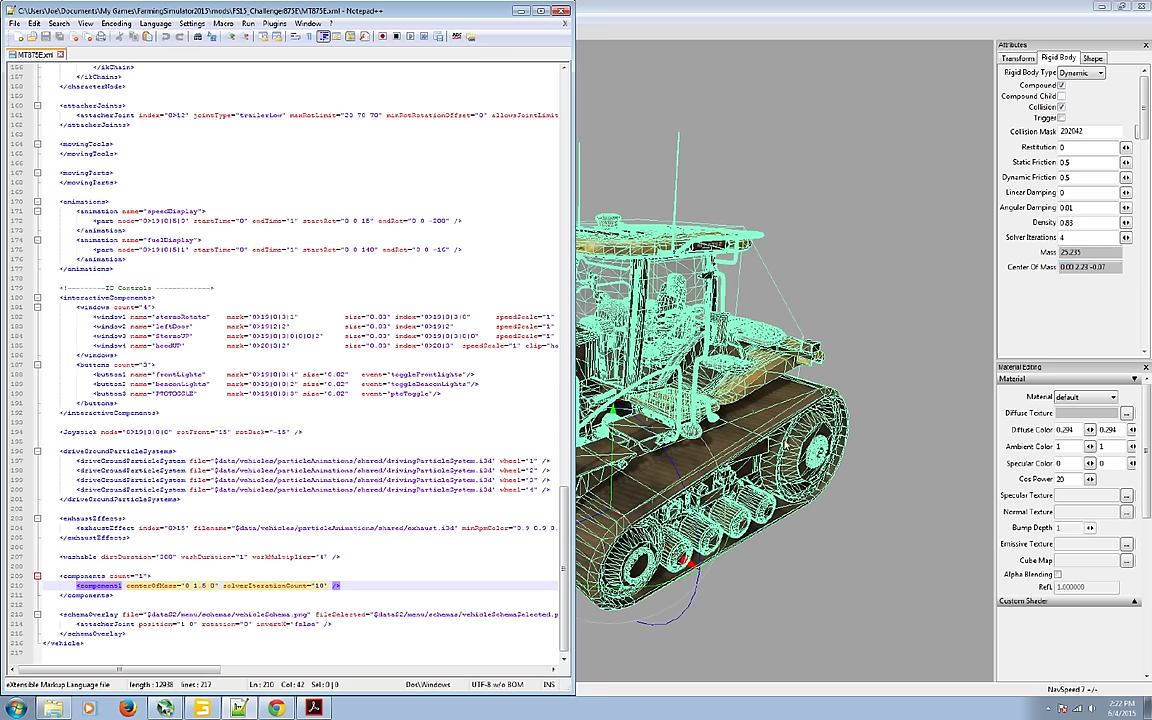
{"action": "left_click", "coordinate": [702, 446]}
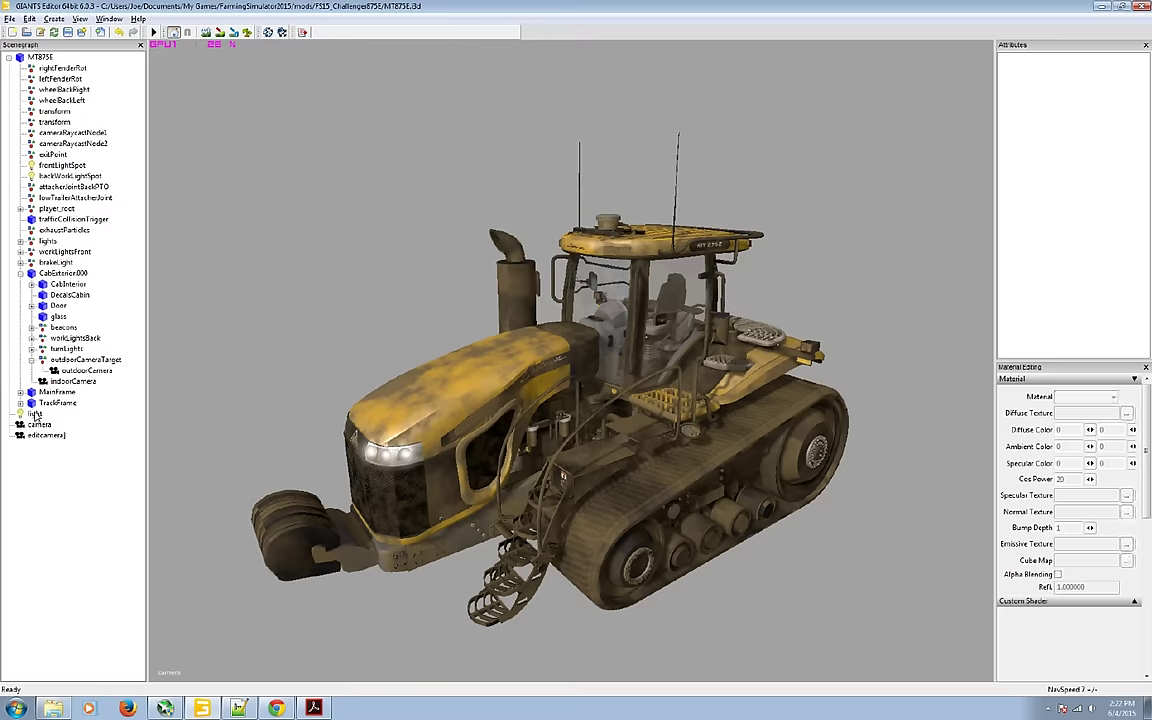
Step: Paste the tractor's centre of mass 0.00 2.23 -0.07 over centerOfMass in MT875E.xml and save
{"action": "left_click", "coordinate": [40, 57]}
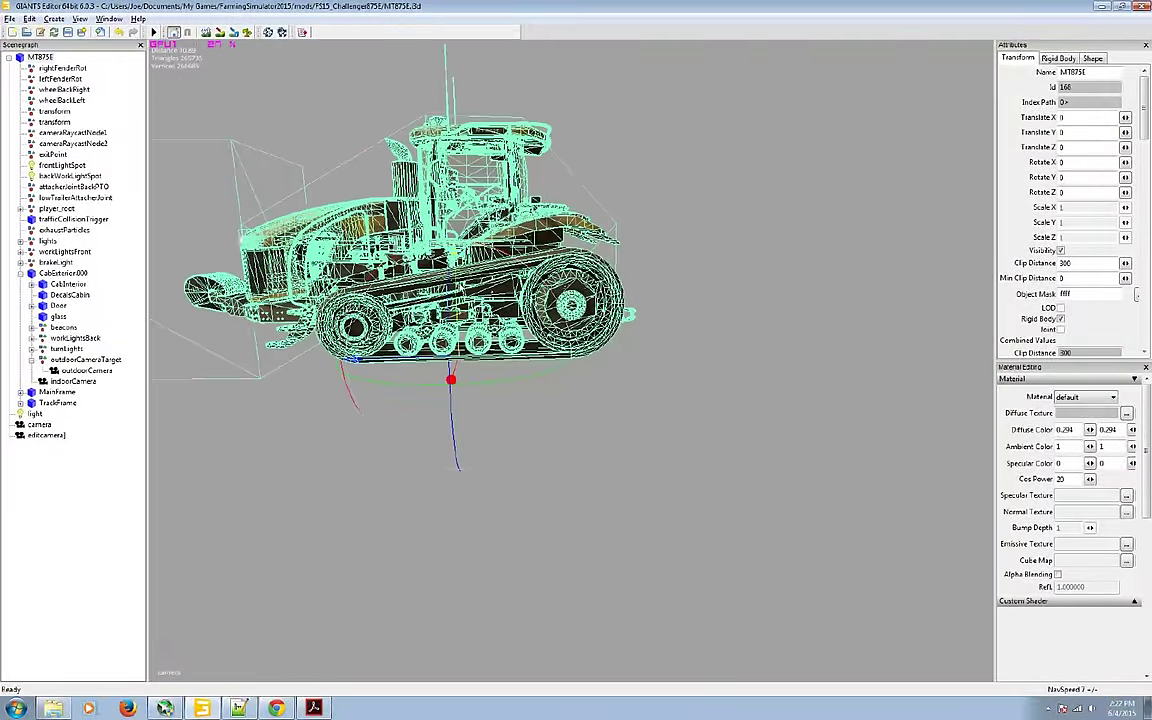
{"action": "key", "text": "alt+Tab"}
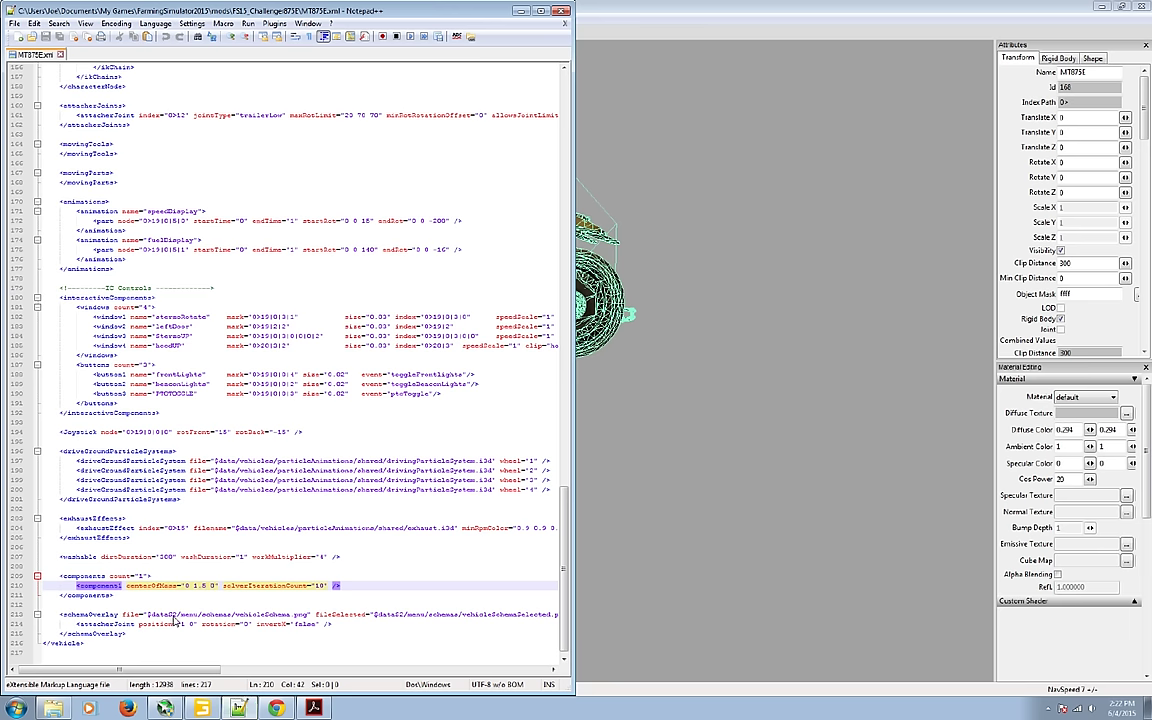
{"action": "left_click_drag", "start_coordinate": [187, 590], "coordinate": [213, 590]}
{"action": "key", "text": "ctrl+v"}
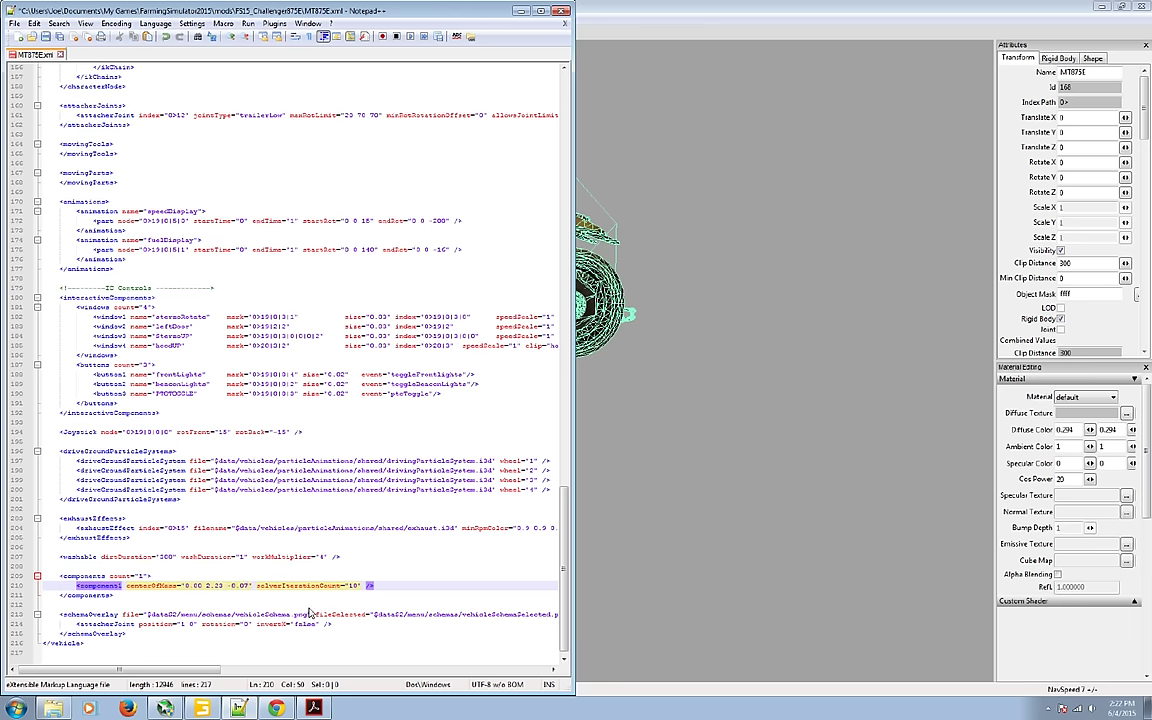
{"action": "left_click", "coordinate": [45, 37]}
{"action": "left_click", "coordinate": [211, 182]}
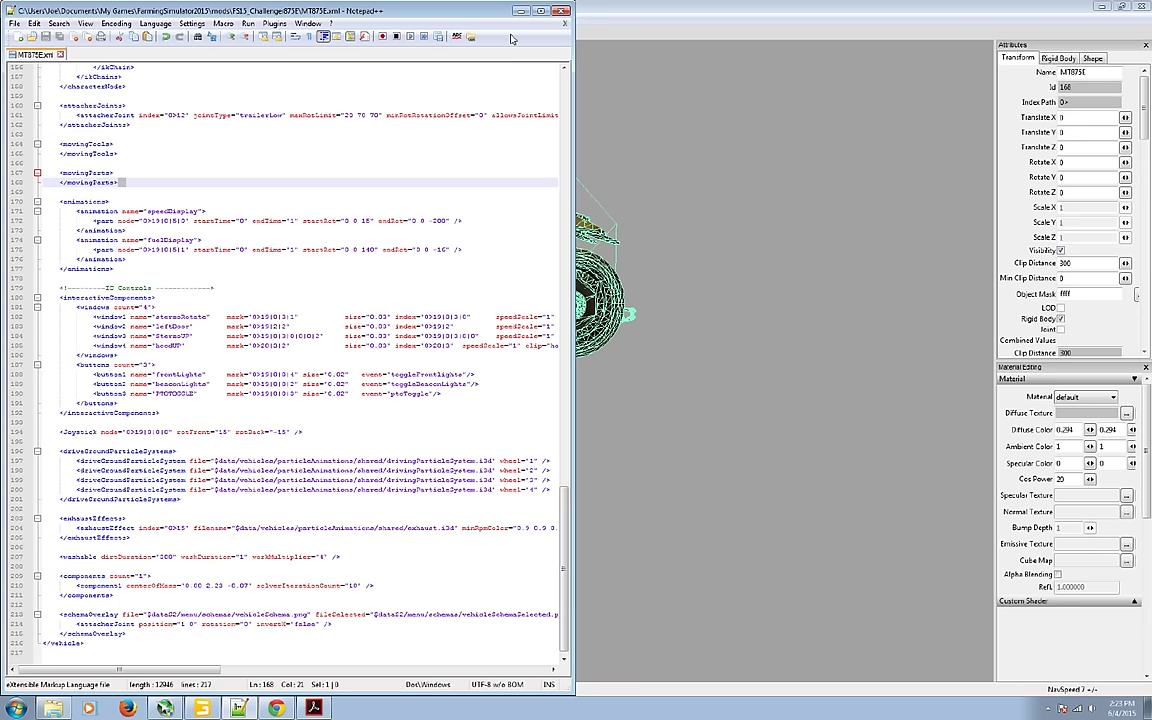
Step: Close Notepad++ and bring up the MT875C spec sheet PDF
{"action": "left_click", "coordinate": [563, 11]}
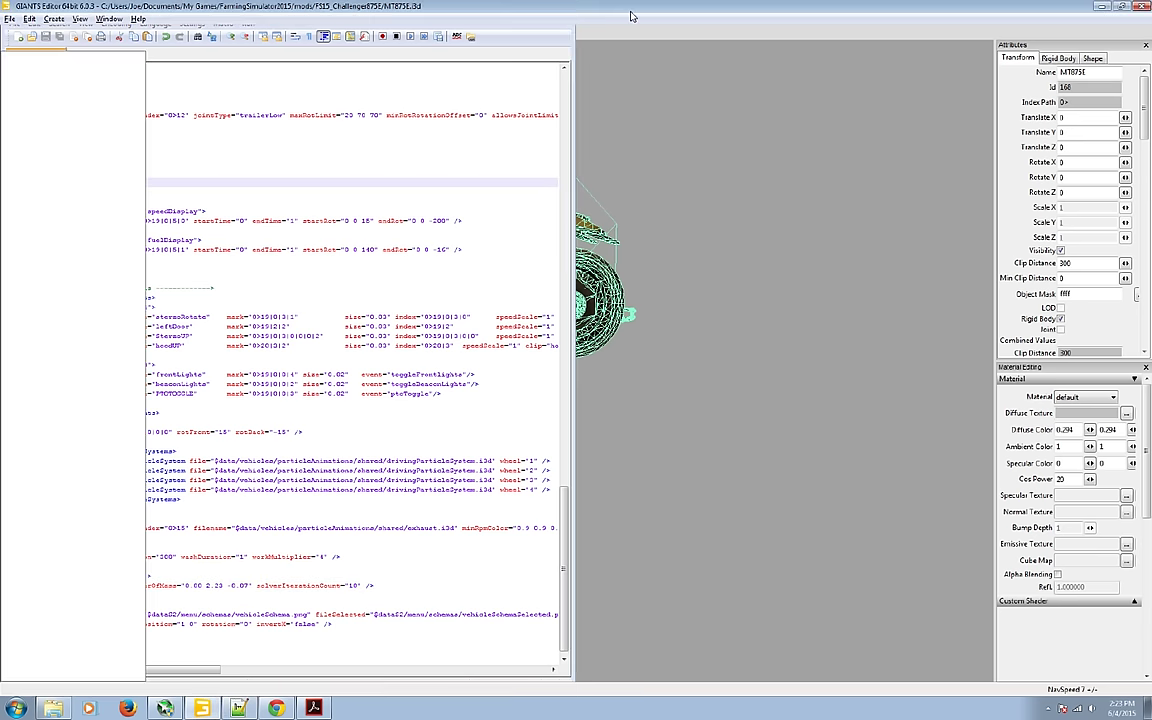
{"action": "middle_click_drag", "start_coordinate": [488, 528], "coordinate": [409, 417]}
{"action": "scroll", "coordinate": [488, 589], "scroll_direction": "down", "scroll_amount": 5}
{"action": "scroll", "coordinate": [405, 416], "scroll_direction": "down", "scroll_amount": 5}
{"action": "left_click", "coordinate": [313, 708]}
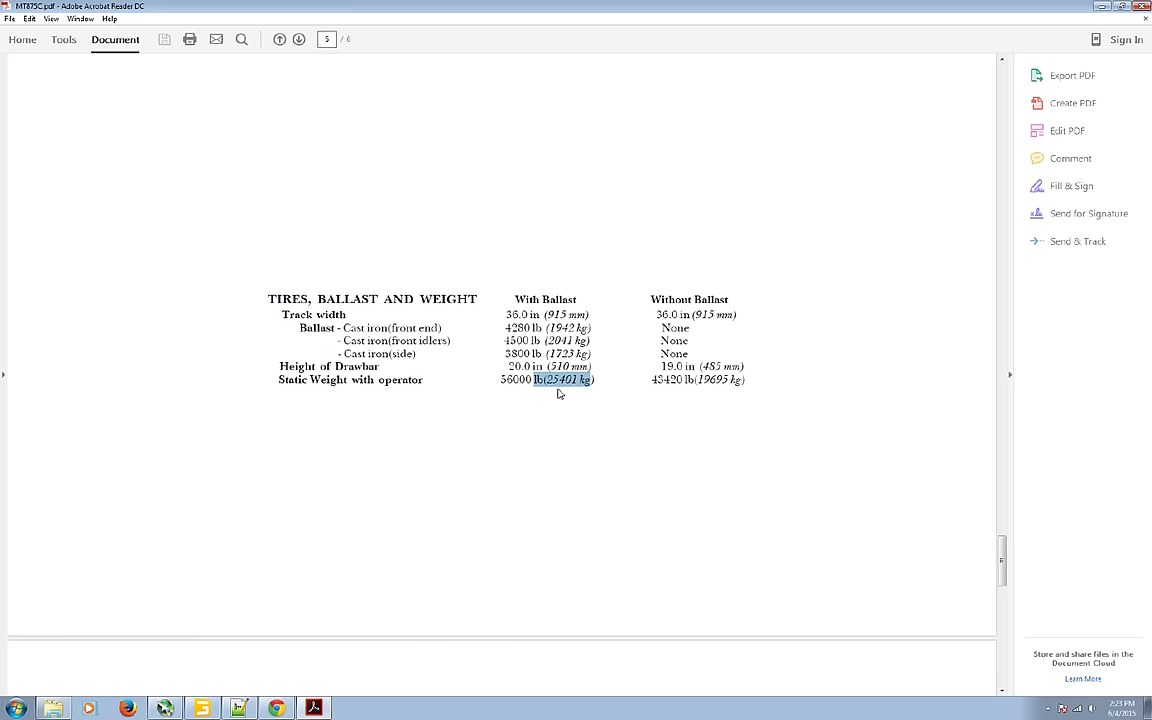
Step: Note the MT875C static weights, 19695 kg without ballast and 25401 kg with, then return to GIANTS Editor
{"action": "double_click", "coordinate": [705, 381]}
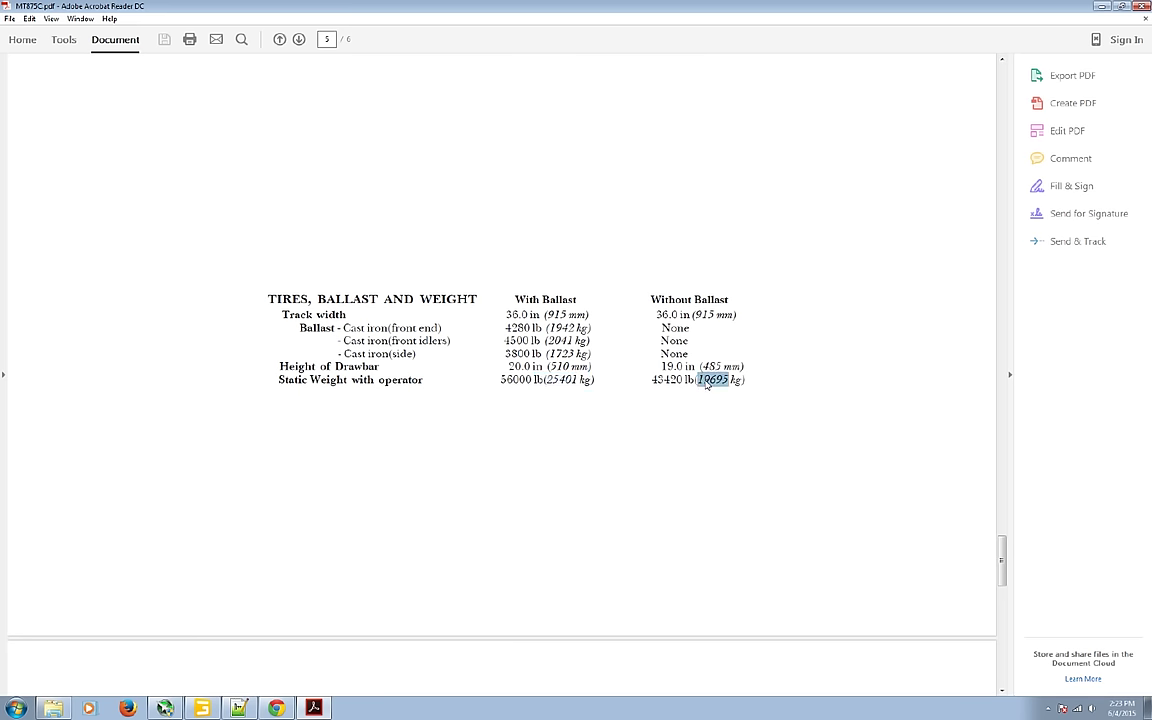
{"action": "double_click", "coordinate": [561, 381]}
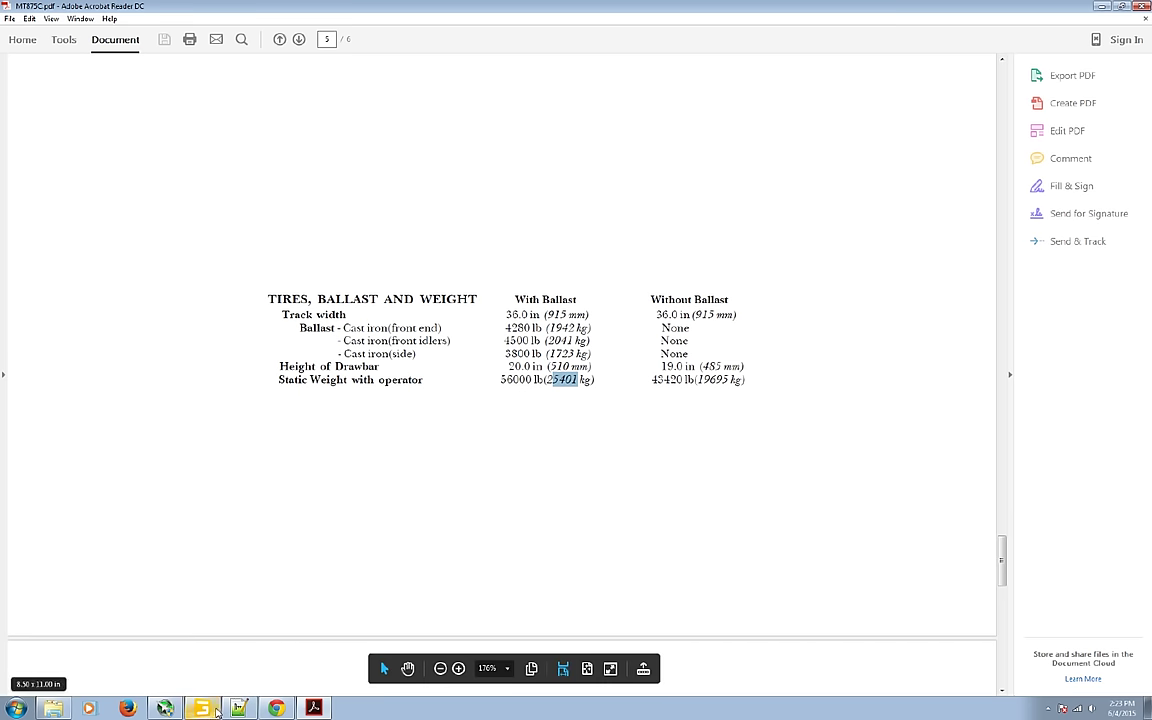
{"action": "key", "text": "alt+Tab"}
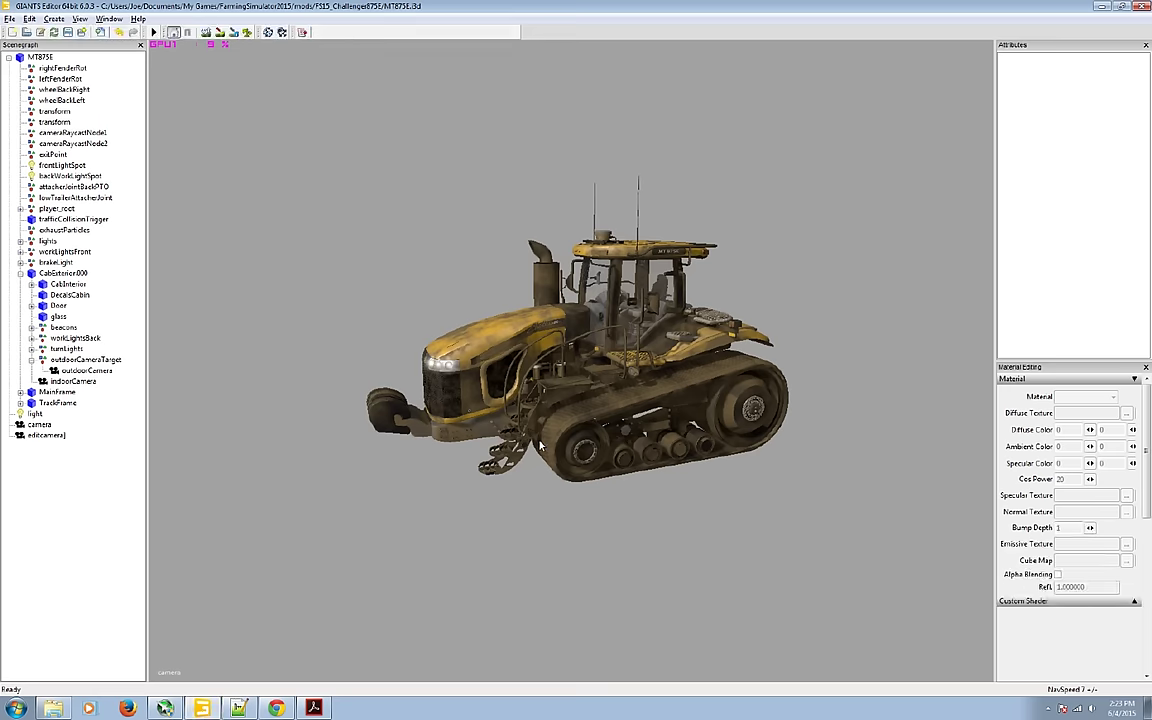
Step: Open mods/FS15_JD_2100_Ripper/2100Ripper.xml in Notepad++ and maximize the editor
{"action": "left_click", "coordinate": [239, 708]}
{"action": "scroll", "coordinate": [328, 293], "scroll_direction": "up", "scroll_amount": 20}
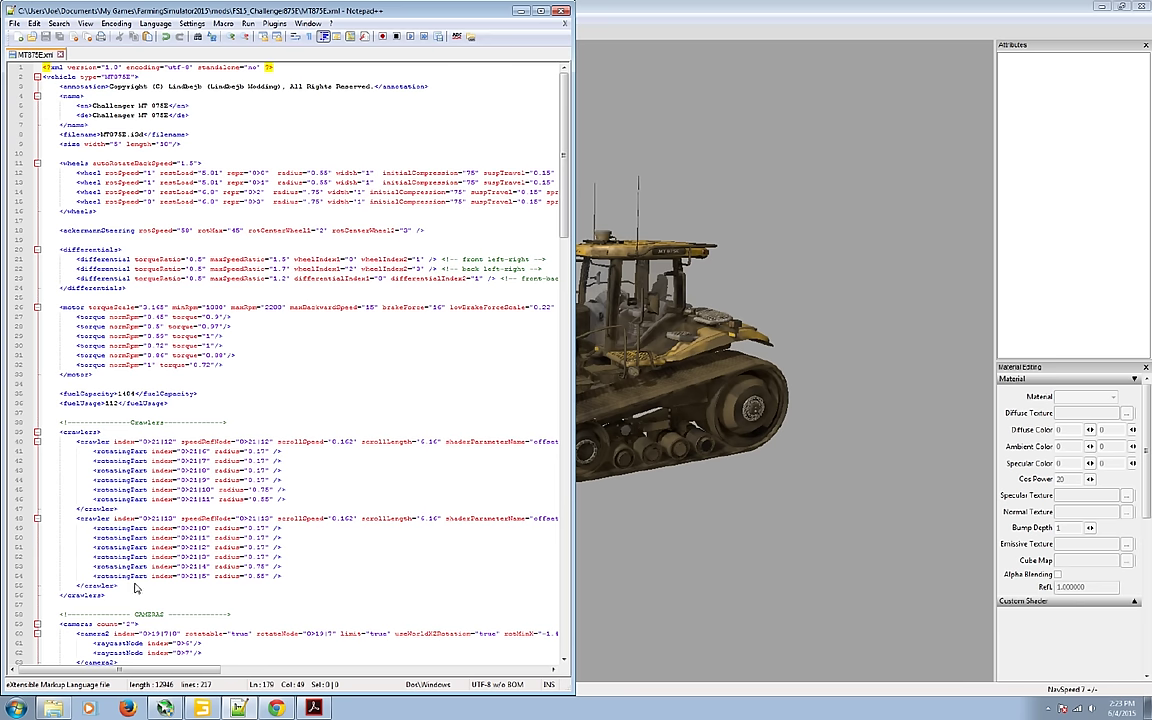
{"action": "left_click", "coordinate": [53, 708]}
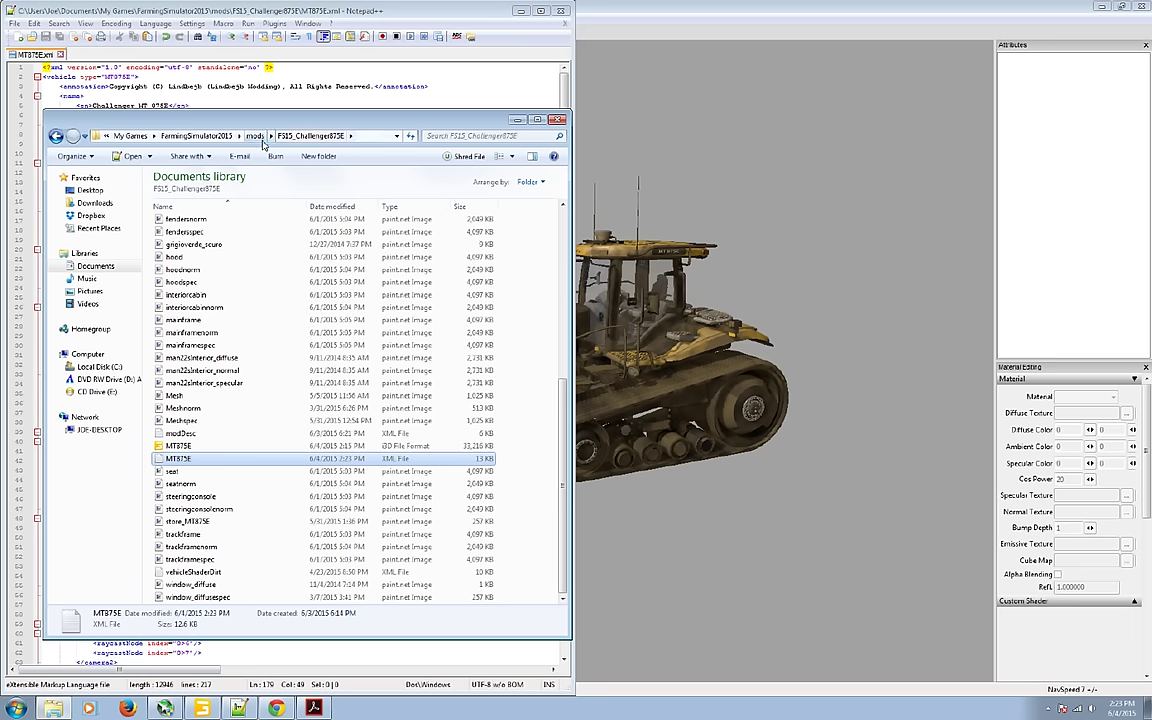
{"action": "left_click", "coordinate": [255, 135]}
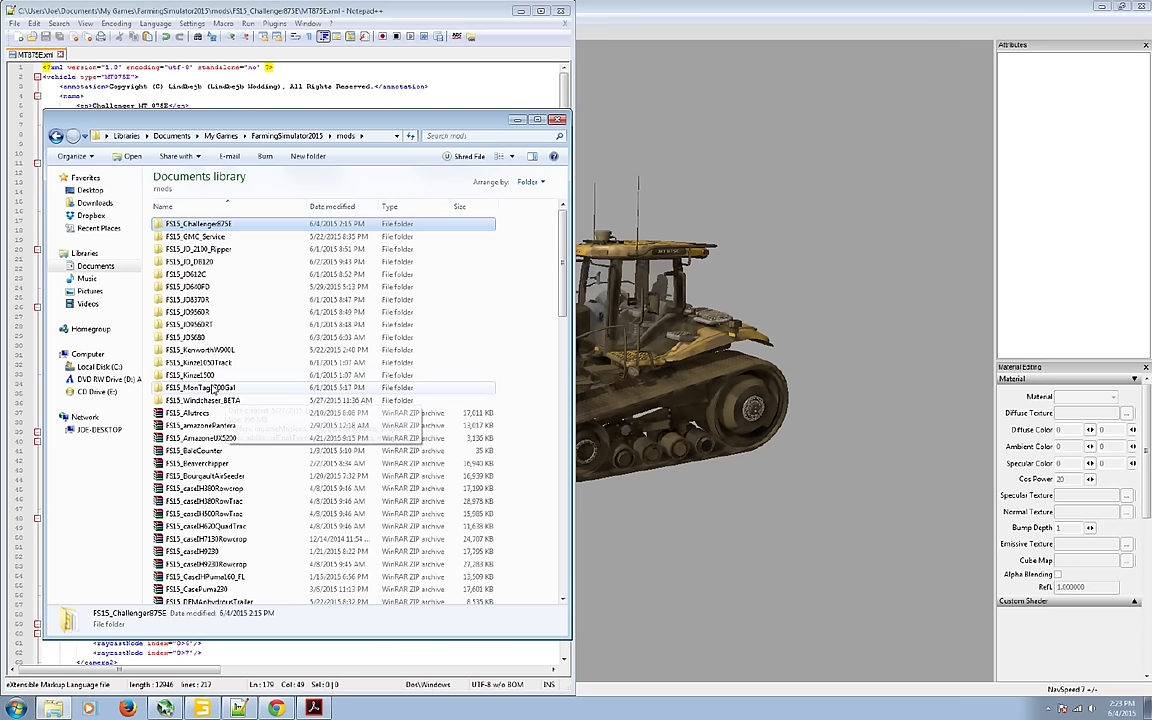
{"action": "double_click", "coordinate": [197, 251]}
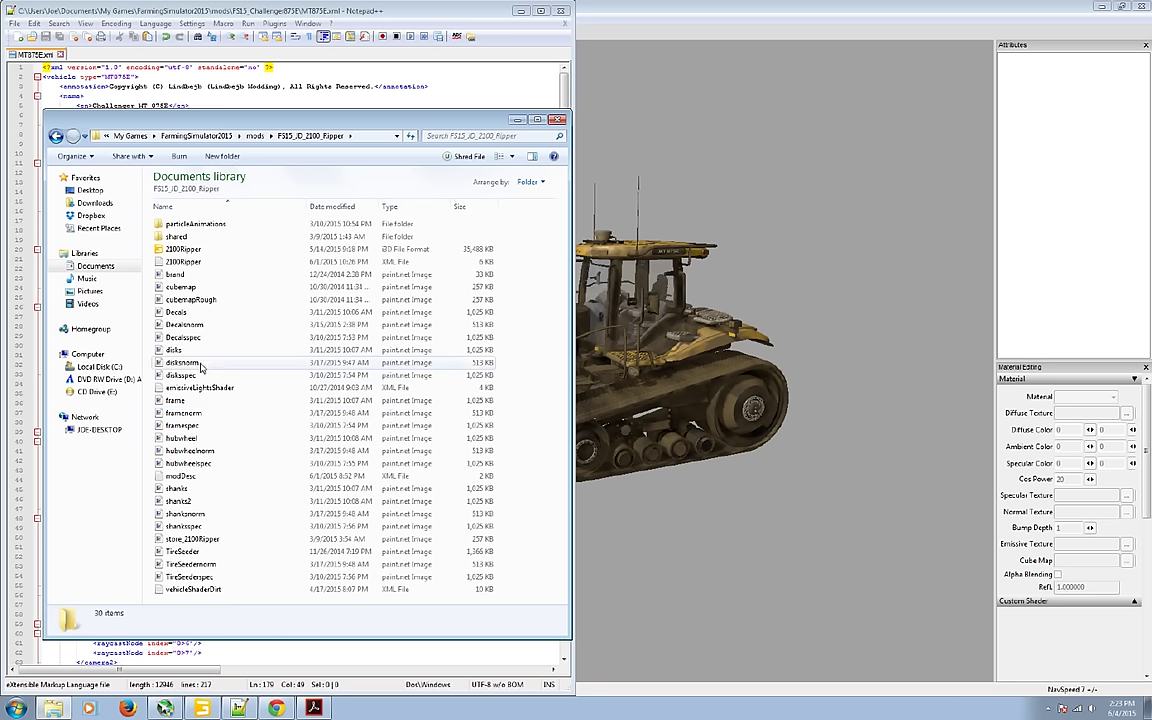
{"action": "right_click", "coordinate": [191, 264]}
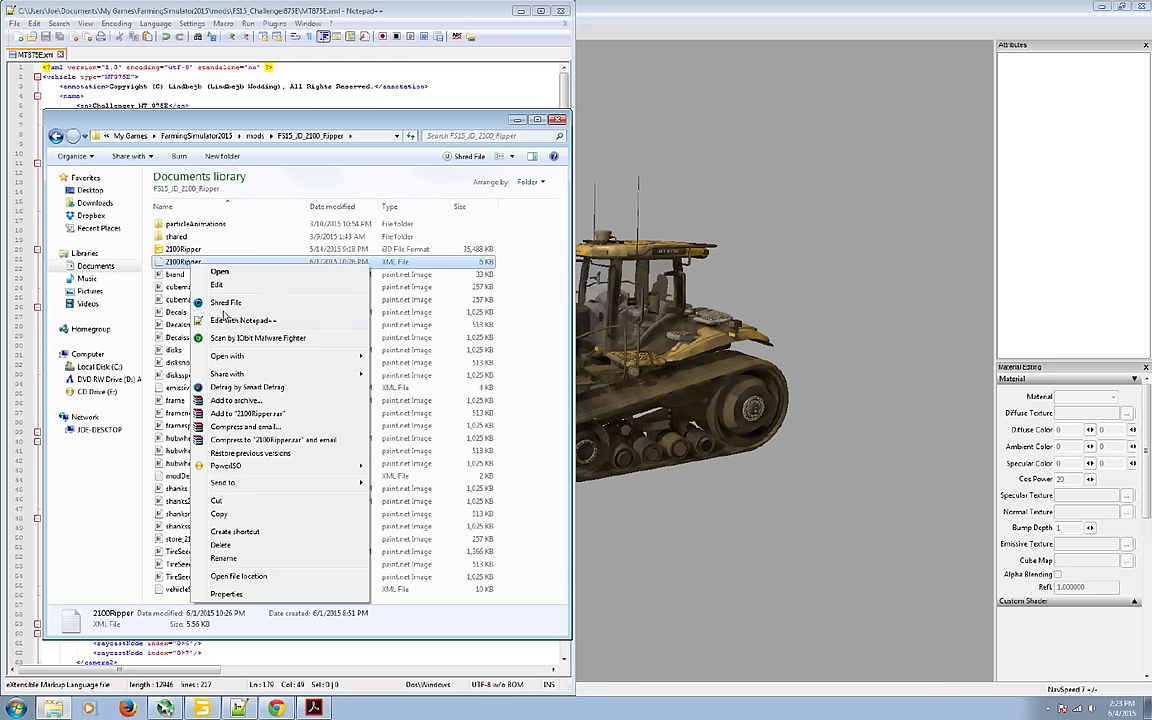
{"action": "left_click", "coordinate": [208, 286]}
{"action": "left_click", "coordinate": [541, 11]}
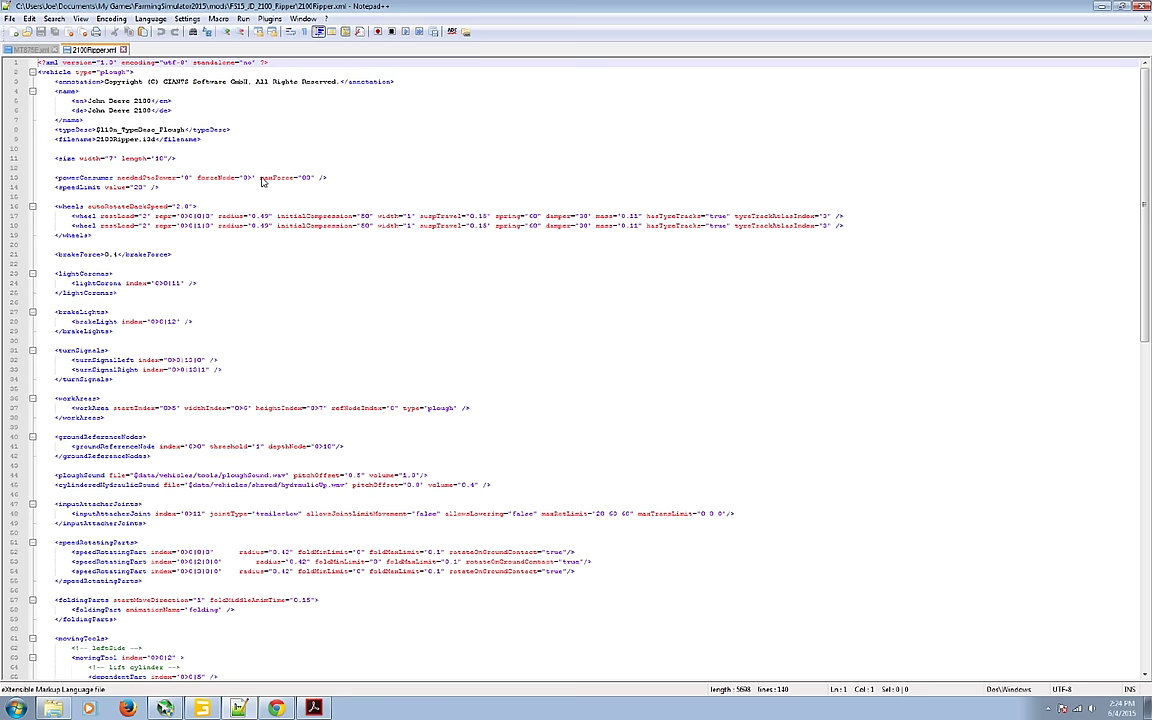
Step: Examine the powerConsumer maxForce value on line 13 of 2100Ripper.xml
{"action": "left_click_drag", "start_coordinate": [261, 181], "coordinate": [316, 181]}
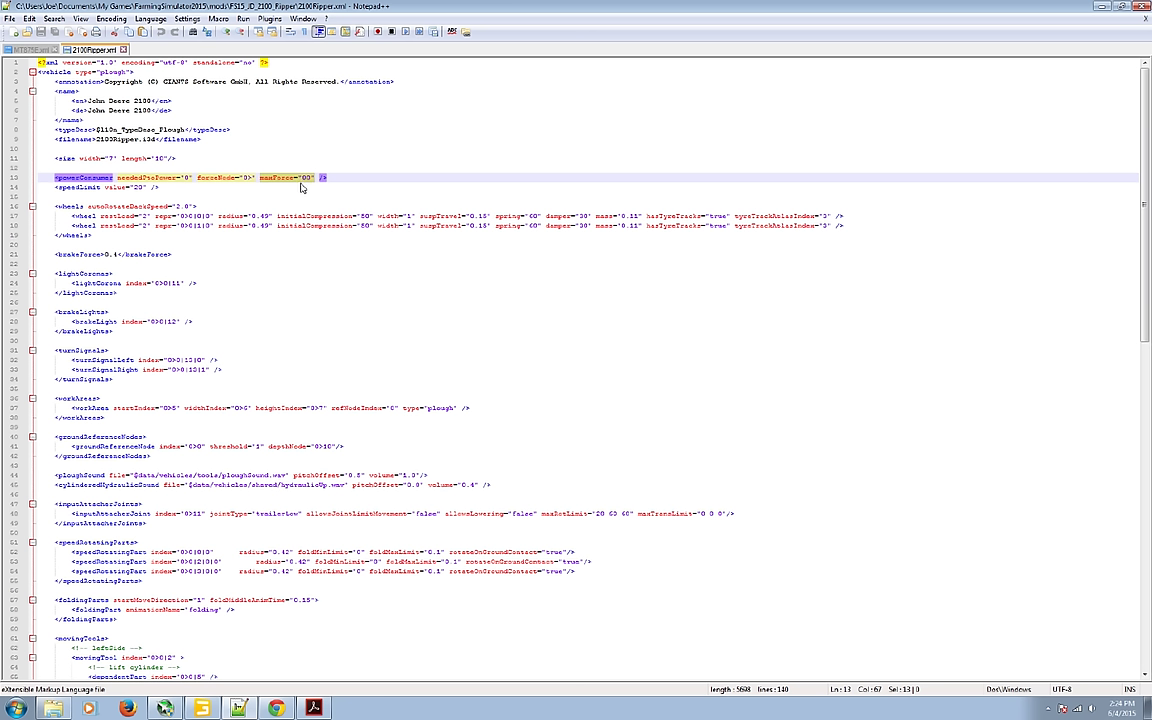
{"action": "left_click", "coordinate": [306, 180]}
{"action": "left_click", "coordinate": [52, 708]}
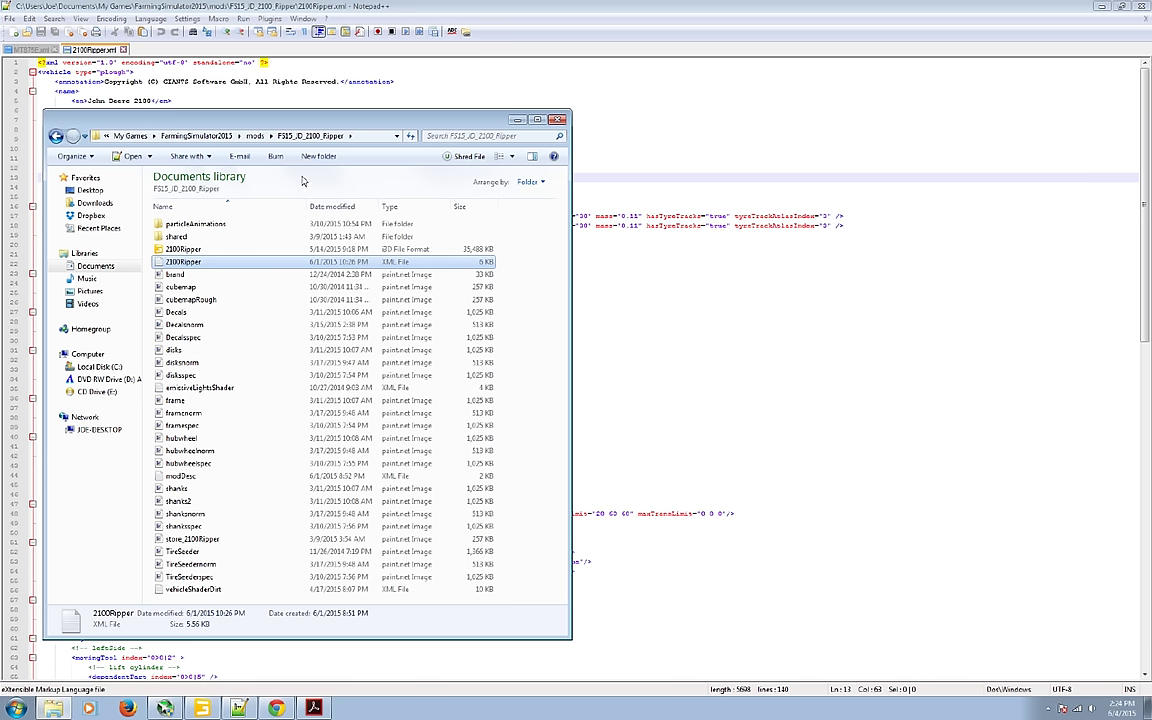
{"action": "left_click", "coordinate": [220, 135]}
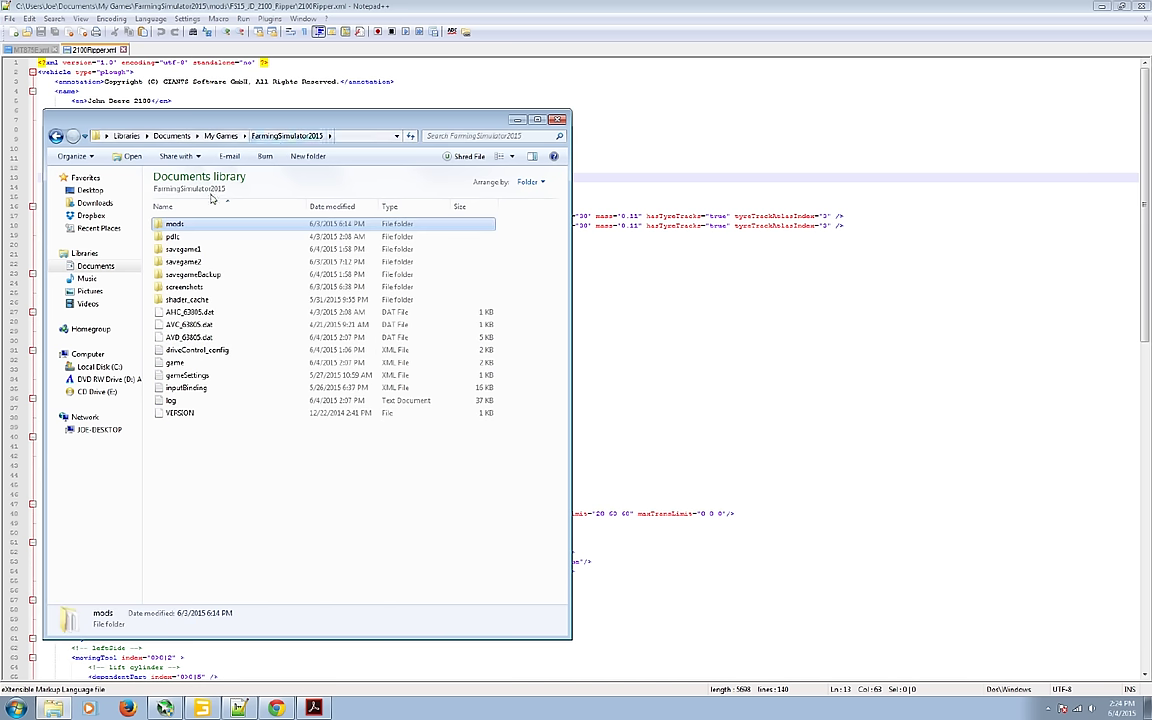
{"action": "double_click", "coordinate": [176, 224]}
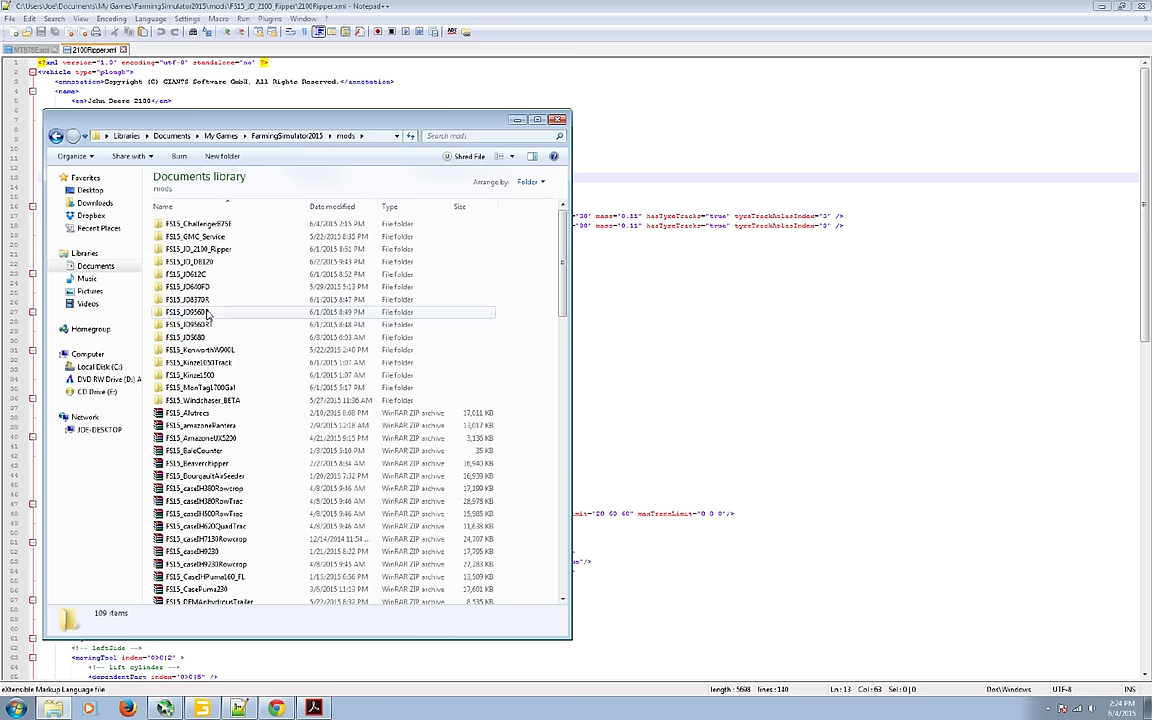
{"action": "double_click", "coordinate": [190, 261]}
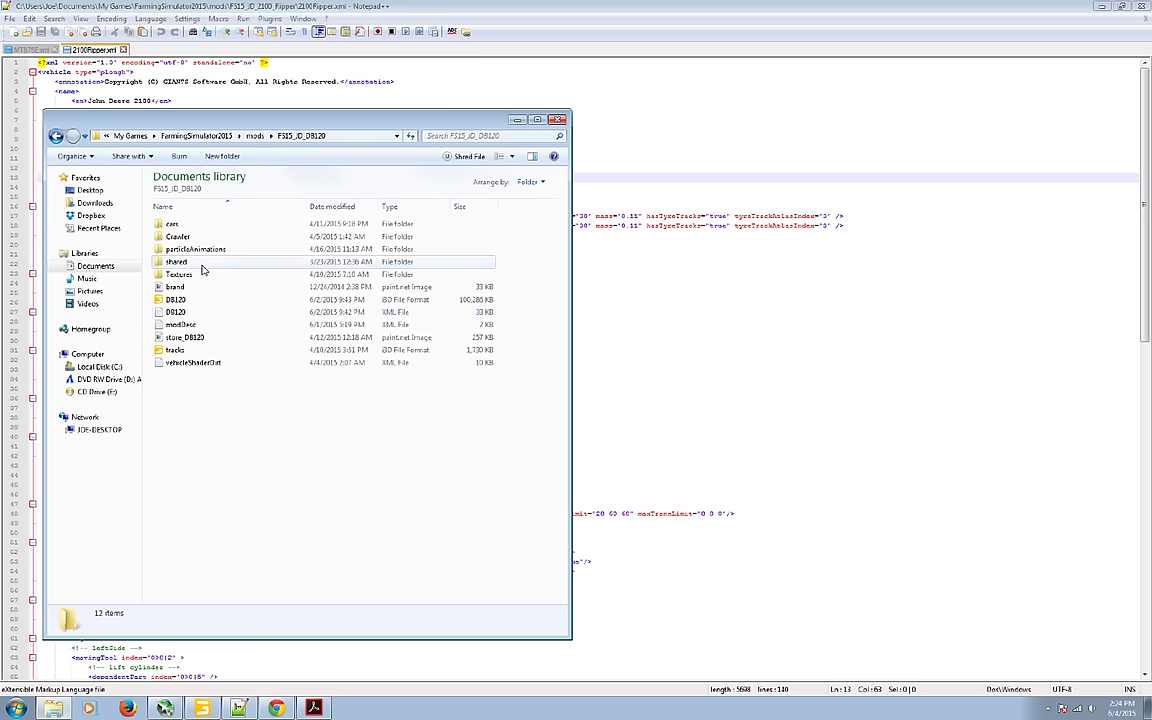
{"action": "right_click", "coordinate": [188, 313]}
{"action": "left_click", "coordinate": [221, 358]}
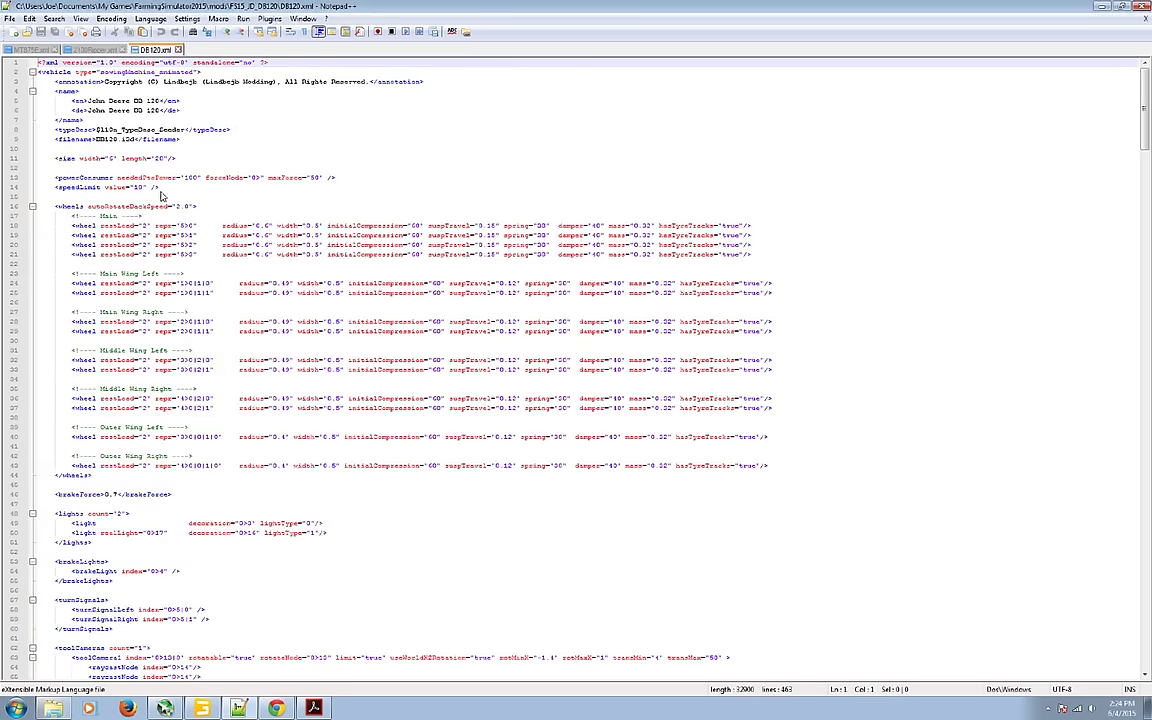
{"action": "left_click_drag", "start_coordinate": [166, 190], "coordinate": [55, 188]}
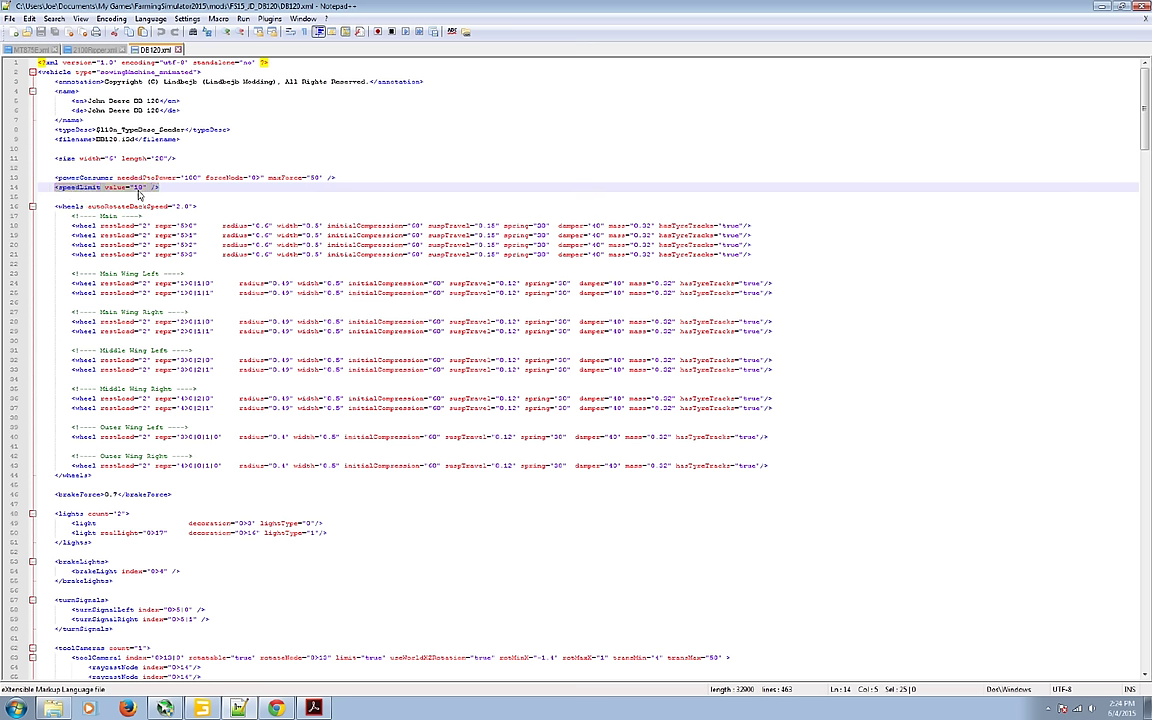
{"action": "left_click", "coordinate": [318, 180]}
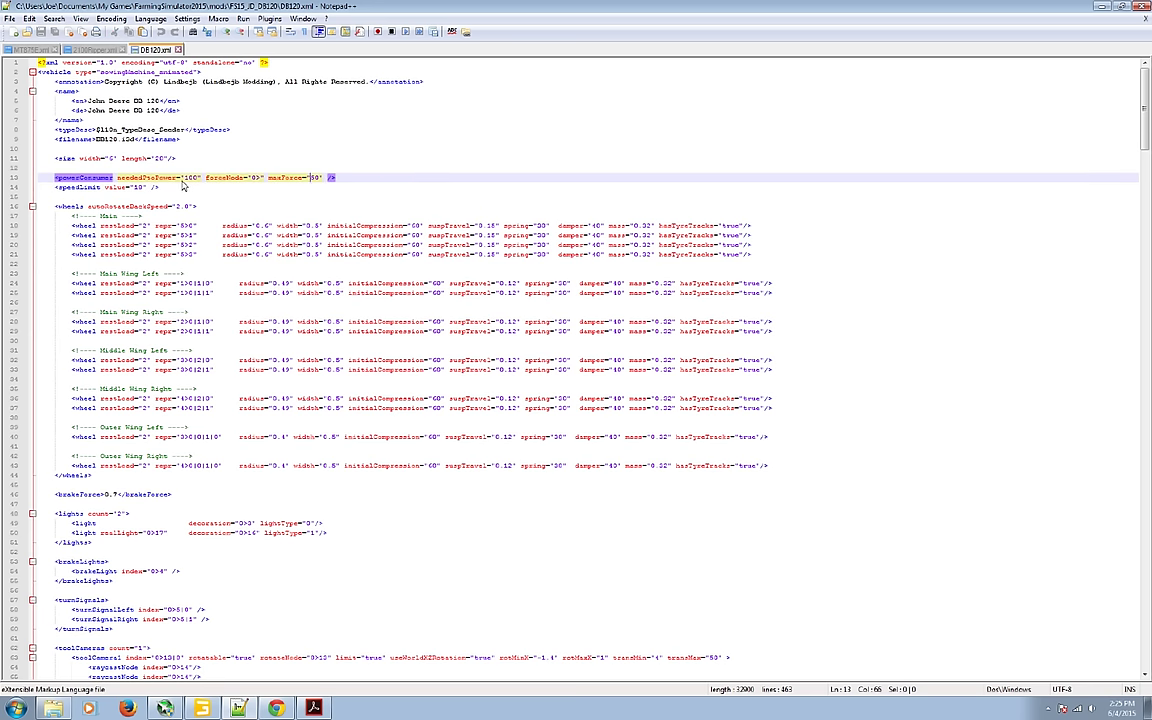
{"action": "double_click", "coordinate": [190, 178]}
{"action": "left_click", "coordinate": [198, 187]}
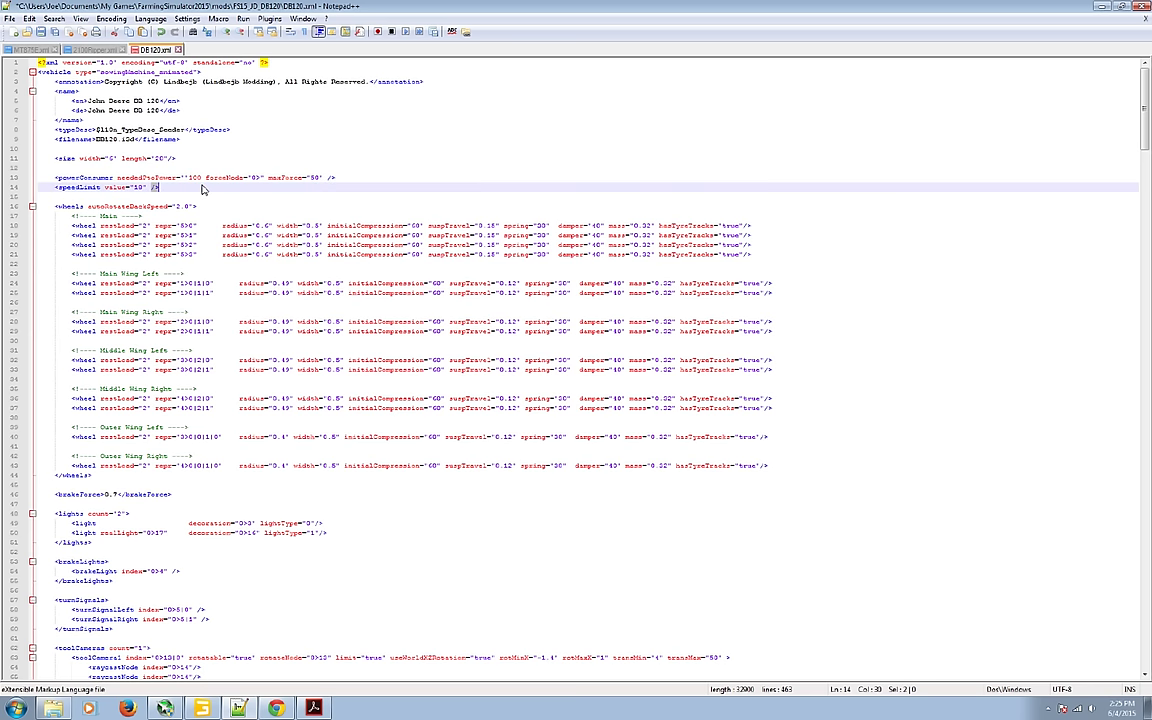
{"action": "left_click", "coordinate": [143, 188]}
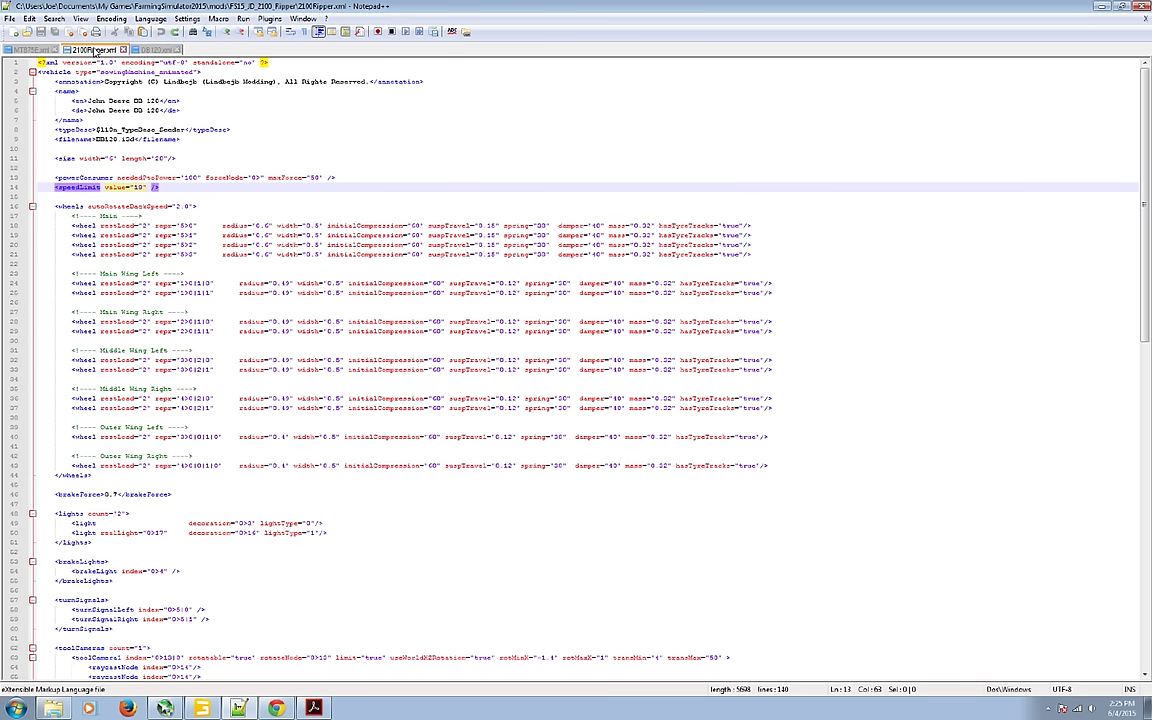
{"action": "left_click", "coordinate": [93, 48]}
{"action": "double_click", "coordinate": [139, 188]}
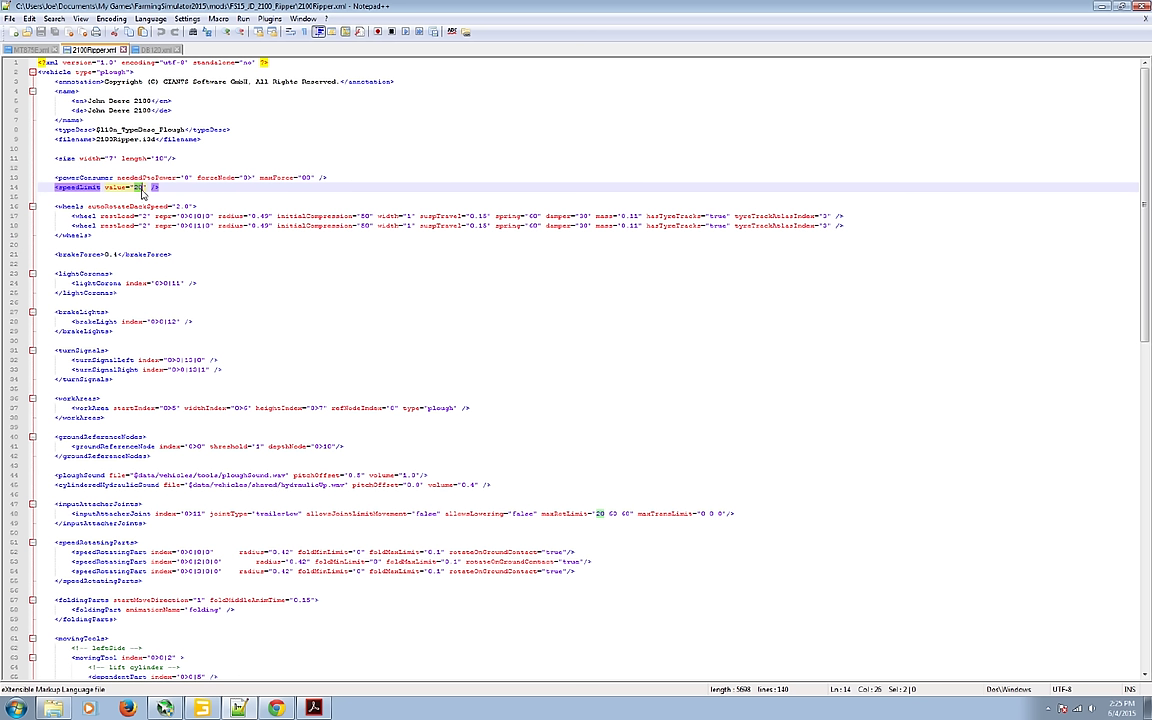
{"action": "left_click", "coordinate": [609, 415]}
{"action": "scroll", "coordinate": [620, 418], "scroll_direction": "down", "scroll_amount": 4}
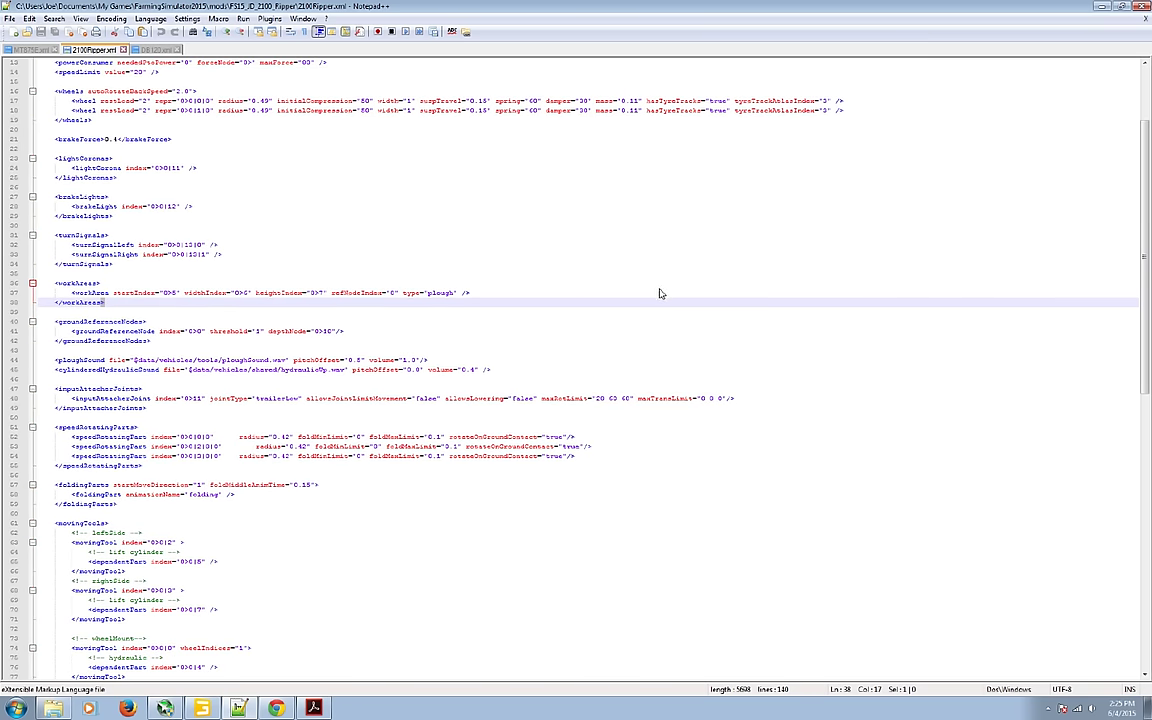
Step: Compare the ripper's hitch maxRotLimit with the attacher joint limits in DB120.xml
{"action": "left_click_drag", "start_coordinate": [541, 398], "coordinate": [634, 402]}
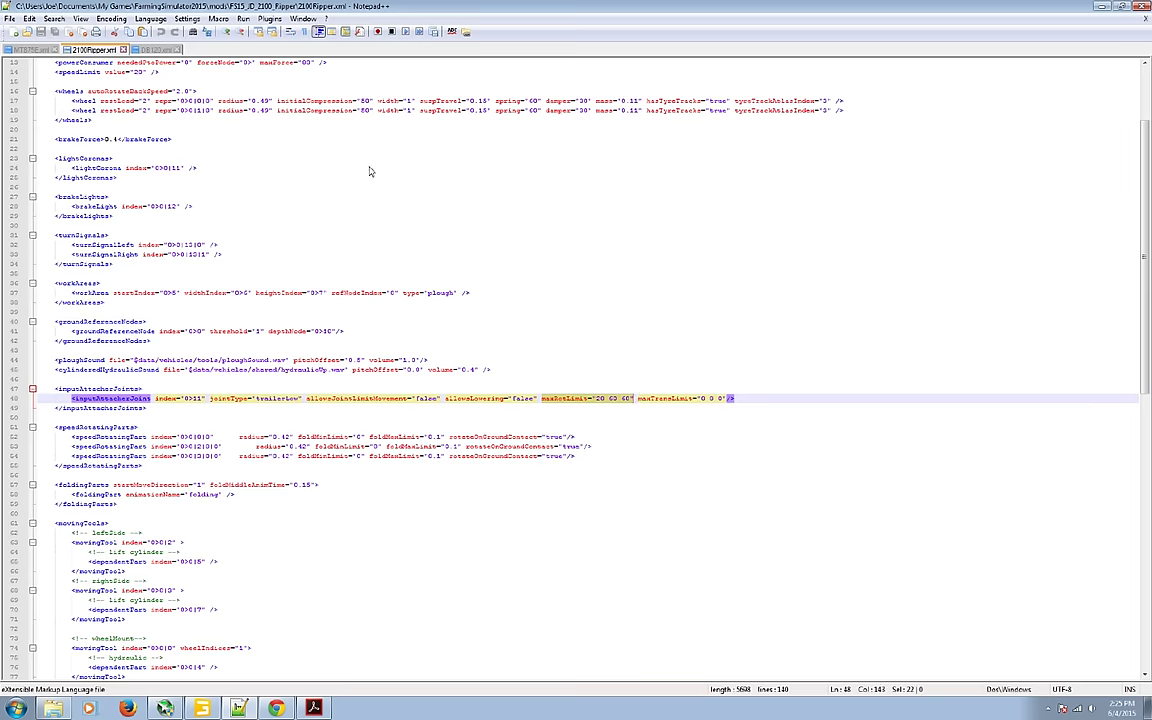
{"action": "left_click", "coordinate": [152, 49]}
{"action": "scroll", "coordinate": [437, 424], "scroll_direction": "down", "scroll_amount": 10}
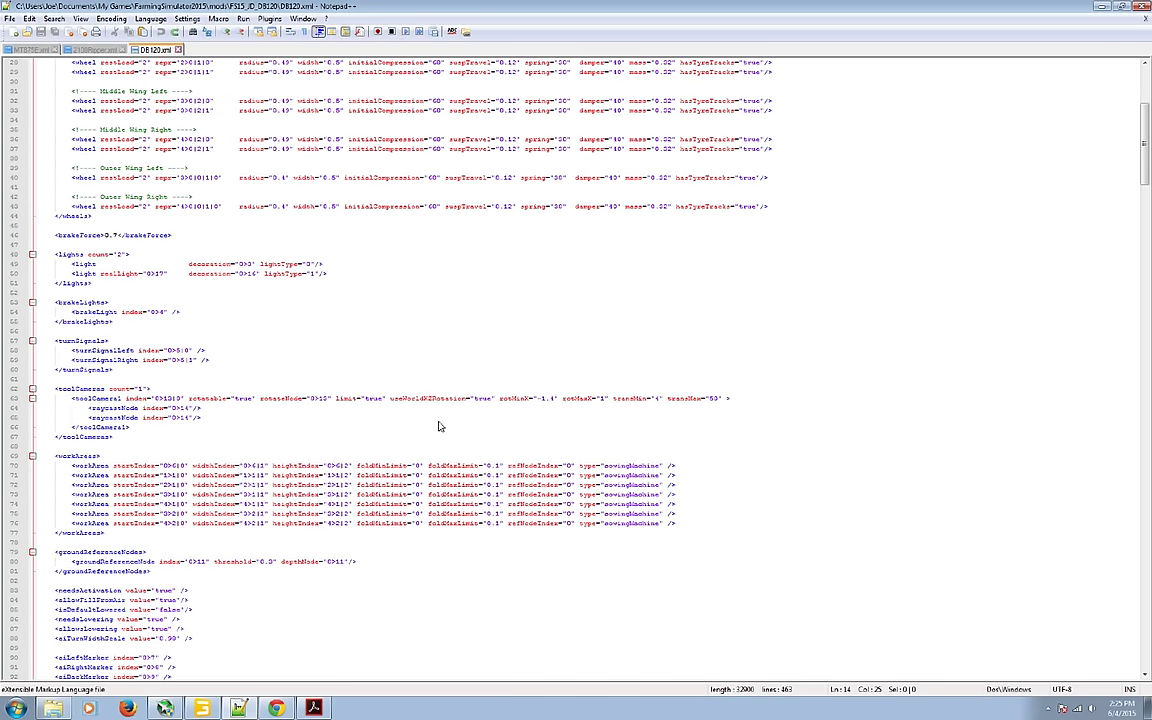
{"action": "scroll", "coordinate": [438, 426], "scroll_direction": "down", "scroll_amount": 13}
{"action": "scroll", "coordinate": [438, 426], "scroll_direction": "down", "scroll_amount": 1}
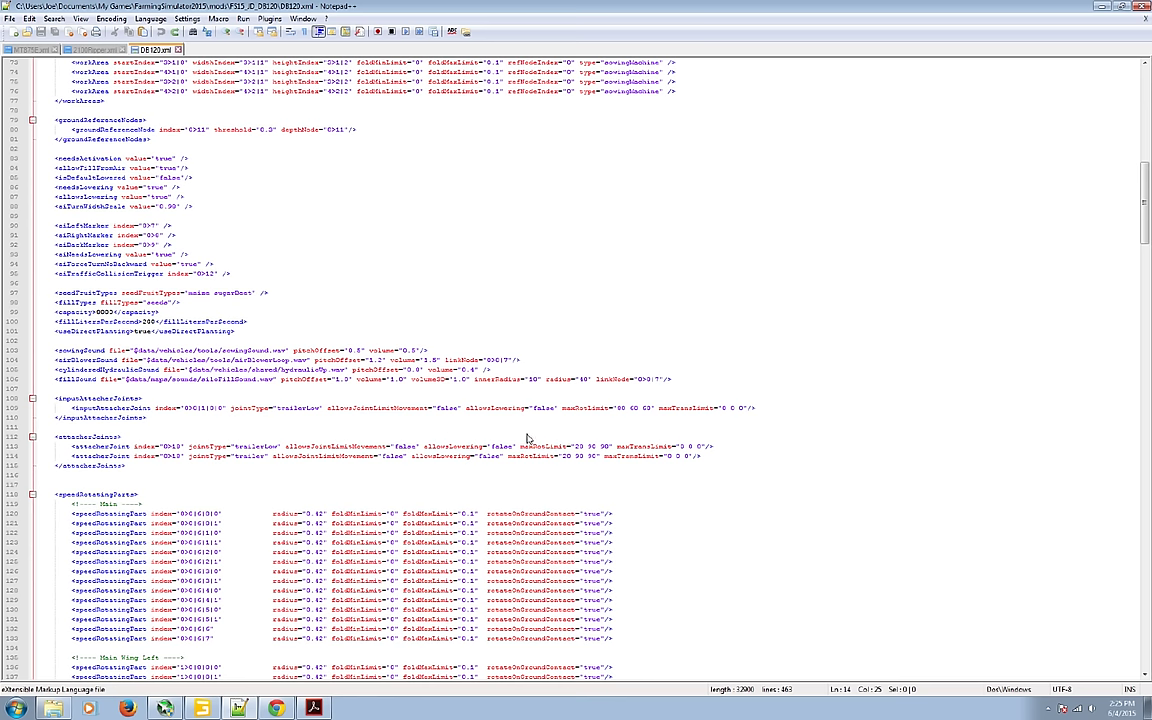
{"action": "triple_click", "coordinate": [527, 446]}
{"action": "left_click_drag", "start_coordinate": [576, 452], "coordinate": [606, 452]}
{"action": "left_click_drag", "start_coordinate": [562, 408], "coordinate": [631, 407]}
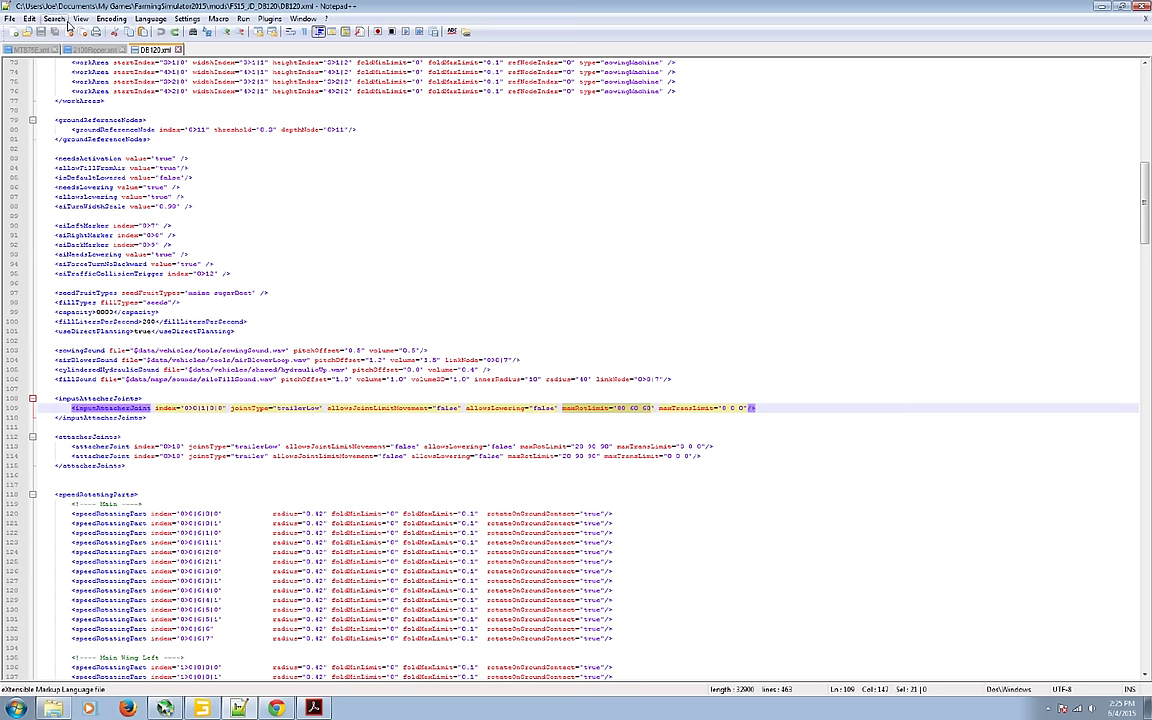
Step: Change line 48's maxRotLimit in 2100Ripper.xml from 20 60 60 to 20 70 70
{"action": "left_click", "coordinate": [88, 49]}
{"action": "left_click_drag", "start_coordinate": [542, 399], "coordinate": [632, 400]}
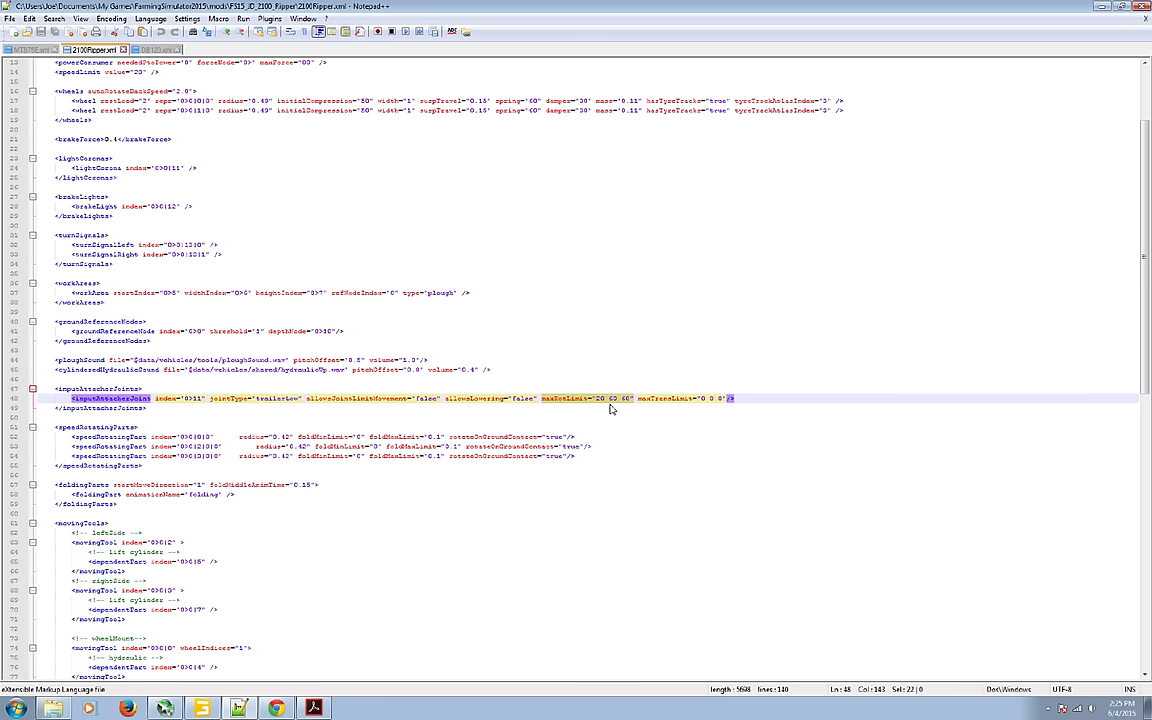
{"action": "left_click", "coordinate": [613, 399]}
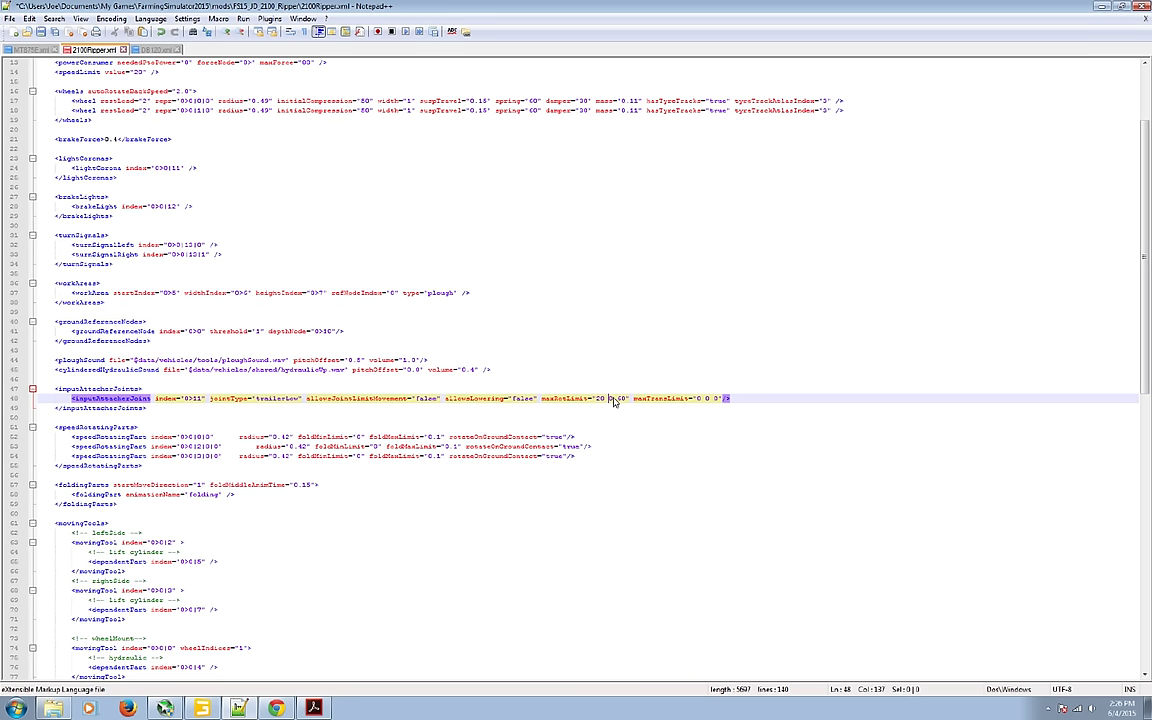
{"action": "type", "text": "9"}
{"action": "key", "text": "Right"}
{"action": "key", "text": "Right"}
{"action": "key", "text": "Right"}
{"action": "key", "text": "BackSpace"}
{"action": "type", "text": "7"}
{"action": "left_click", "coordinate": [614, 389]}
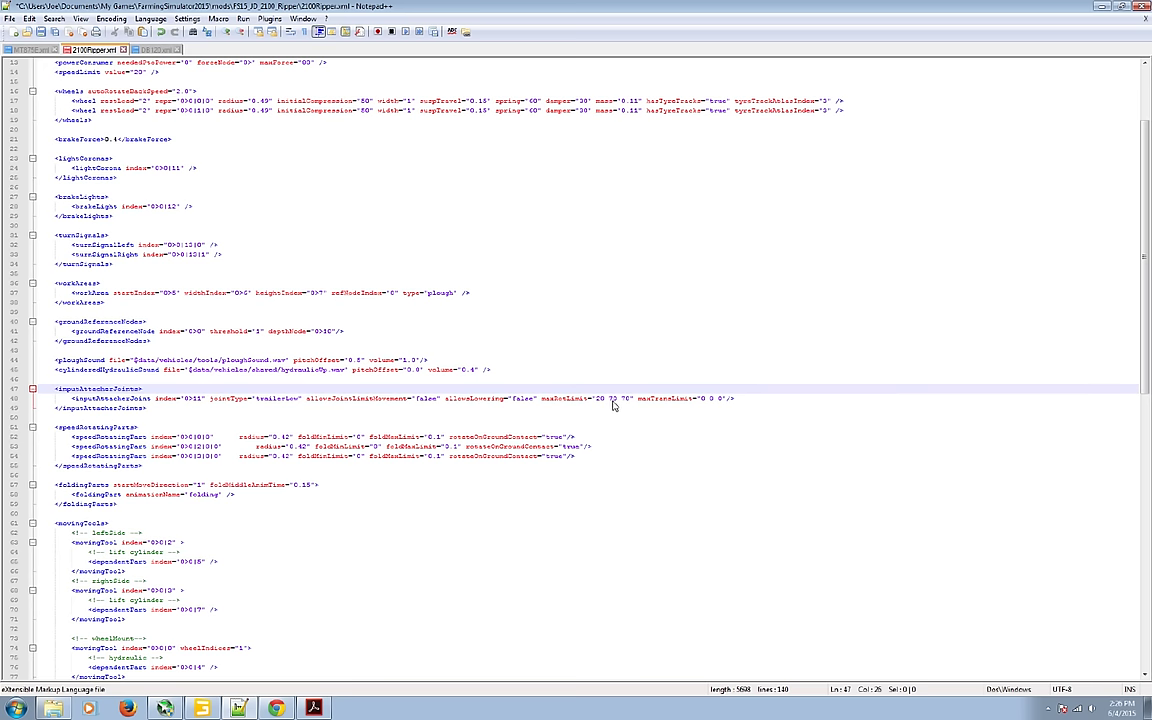
{"action": "double_click", "coordinate": [576, 399]}
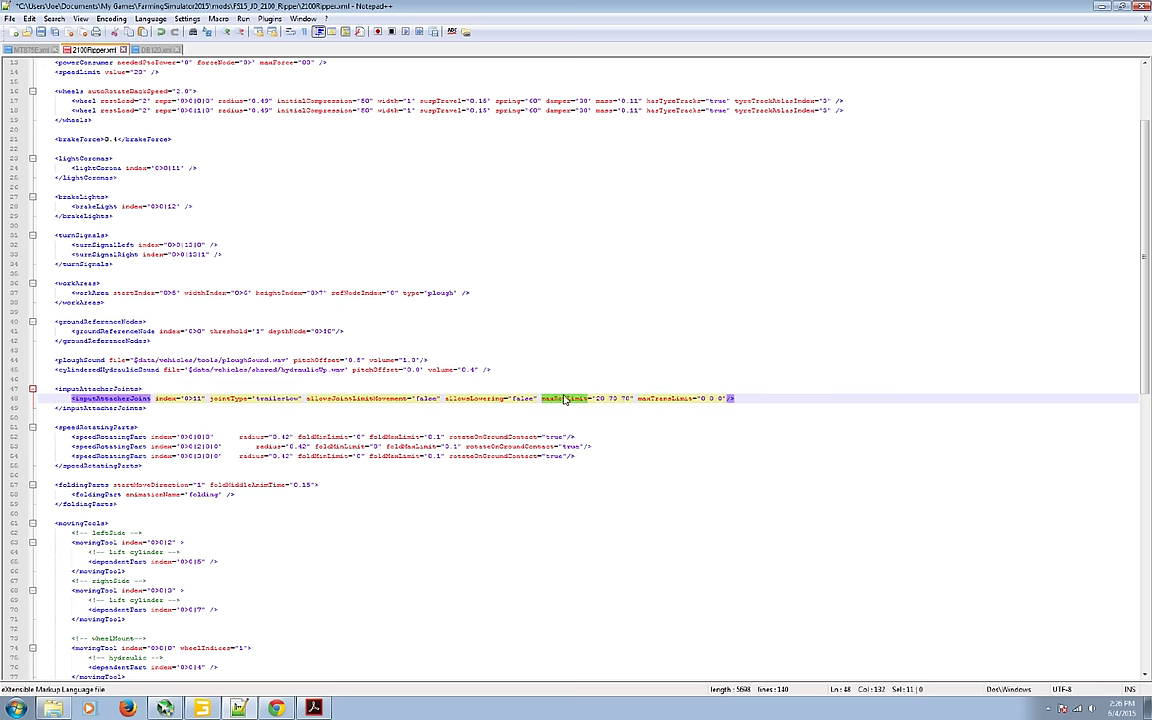
{"action": "left_click_drag", "start_coordinate": [576, 399], "coordinate": [636, 399]}
{"action": "left_click", "coordinate": [566, 342]}
{"action": "scroll", "coordinate": [566, 342], "scroll_direction": "up", "scroll_amount": 4}
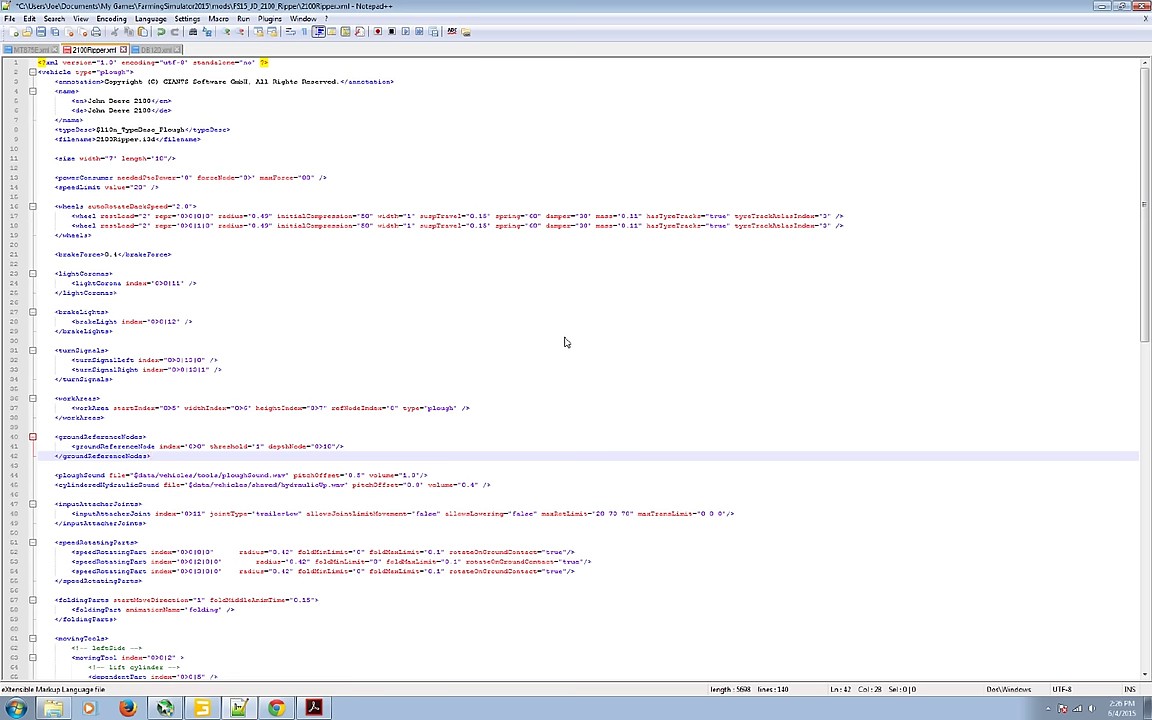
{"action": "scroll", "coordinate": [555, 345], "scroll_direction": "down", "scroll_amount": 20}
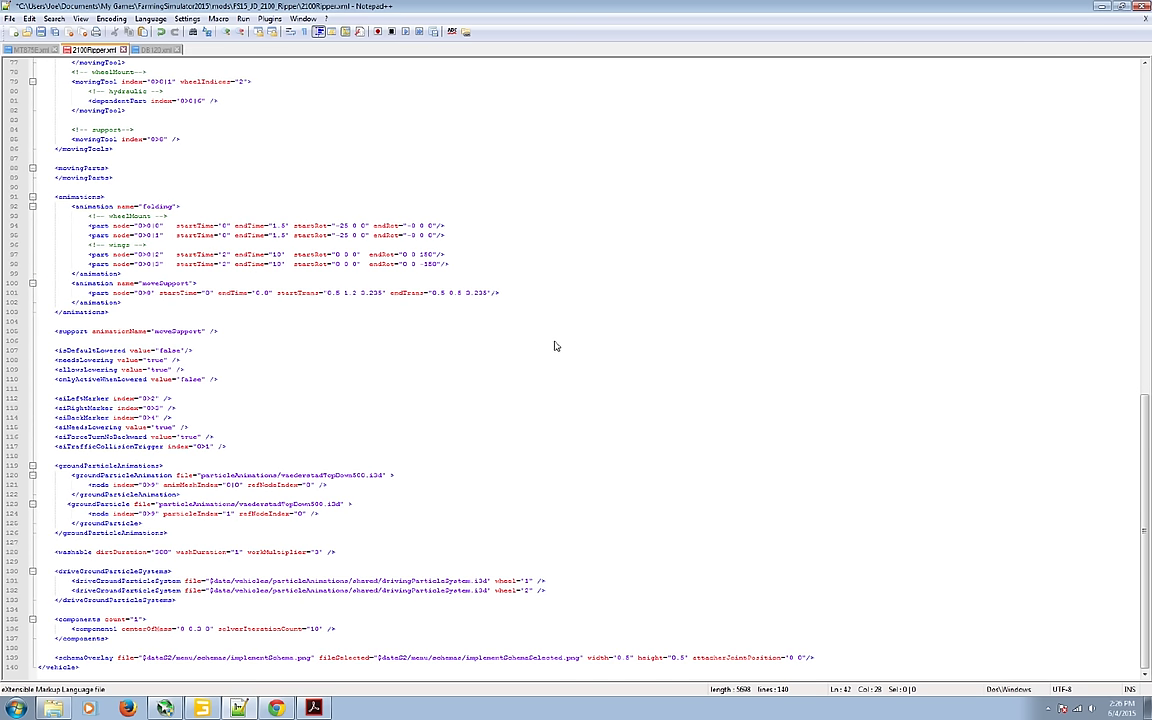
{"action": "left_click", "coordinate": [337, 551]}
{"action": "triple_click", "coordinate": [337, 551]}
{"action": "left_click", "coordinate": [337, 551]}
{"action": "left_click_drag", "start_coordinate": [337, 551], "coordinate": [55, 551]}
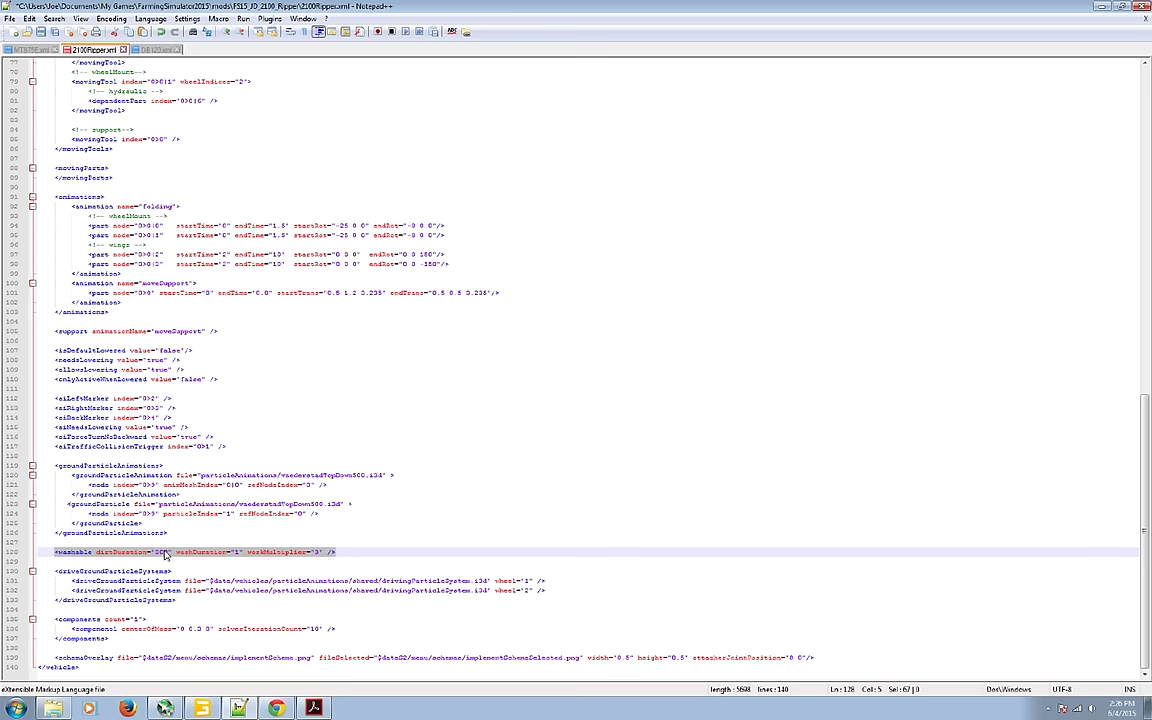
{"action": "left_click", "coordinate": [349, 421]}
{"action": "scroll", "coordinate": [347, 424], "scroll_direction": "up", "scroll_amount": 12}
{"action": "scroll", "coordinate": [347, 424], "scroll_direction": "up", "scroll_amount": 14}
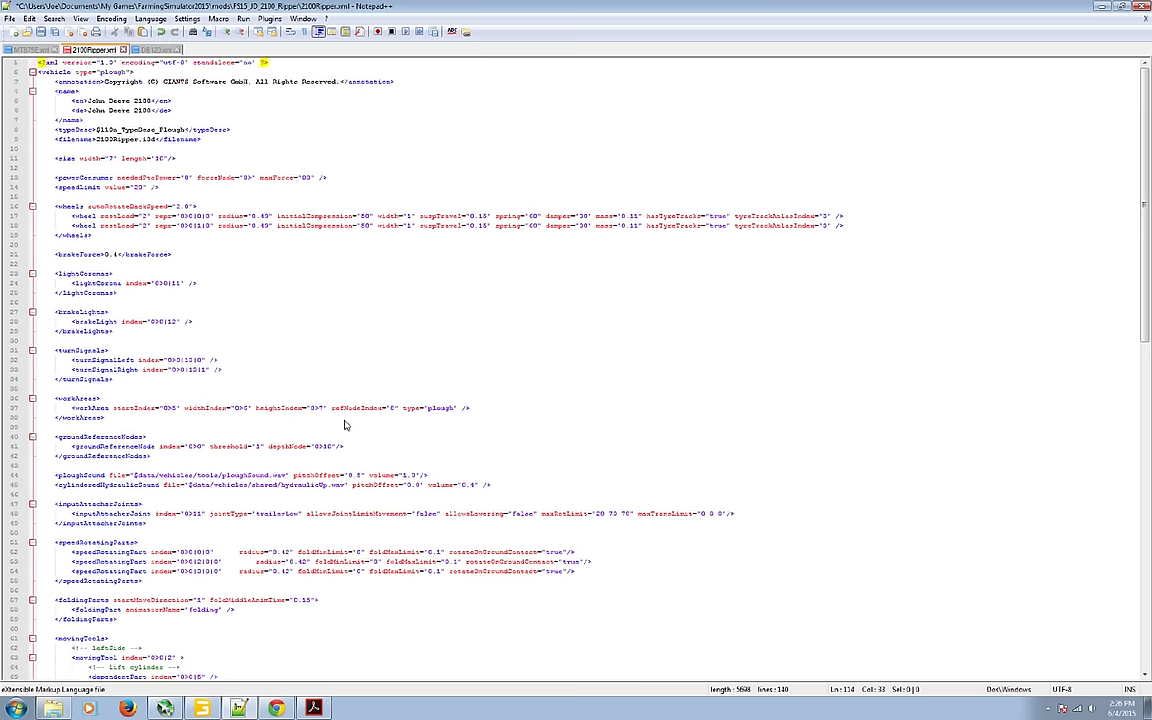
Step: Paste the copied text into MT875E.xml below the motor block
{"action": "left_click", "coordinate": [30, 50]}
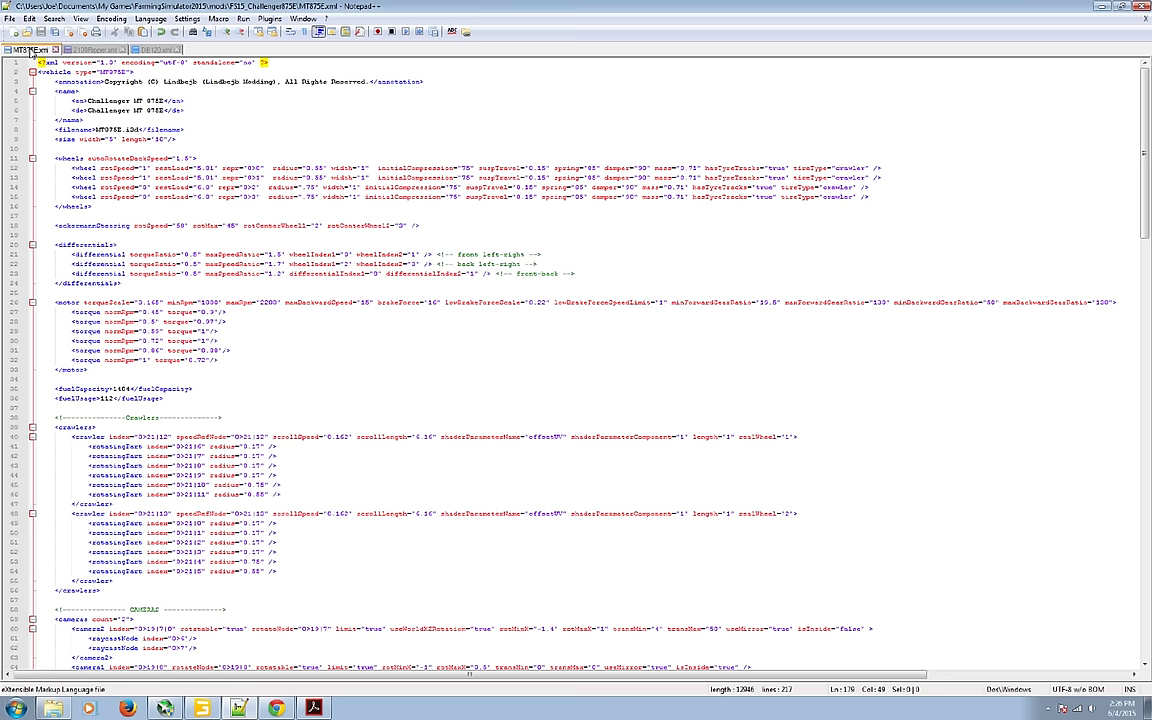
{"action": "left_click", "coordinate": [541, 380]}
{"action": "type", "text": "<torque normRpm=\"0.55\" torque=\"1\"/> \t\t<torque normRpm=\"0.72\" torque=\"1\"/> \t\t<torque normRpm=\"0.86\" torque=\"0.98\"/>"}
{"action": "scroll", "coordinate": [541, 380], "scroll_direction": "down", "scroll_amount": 3}
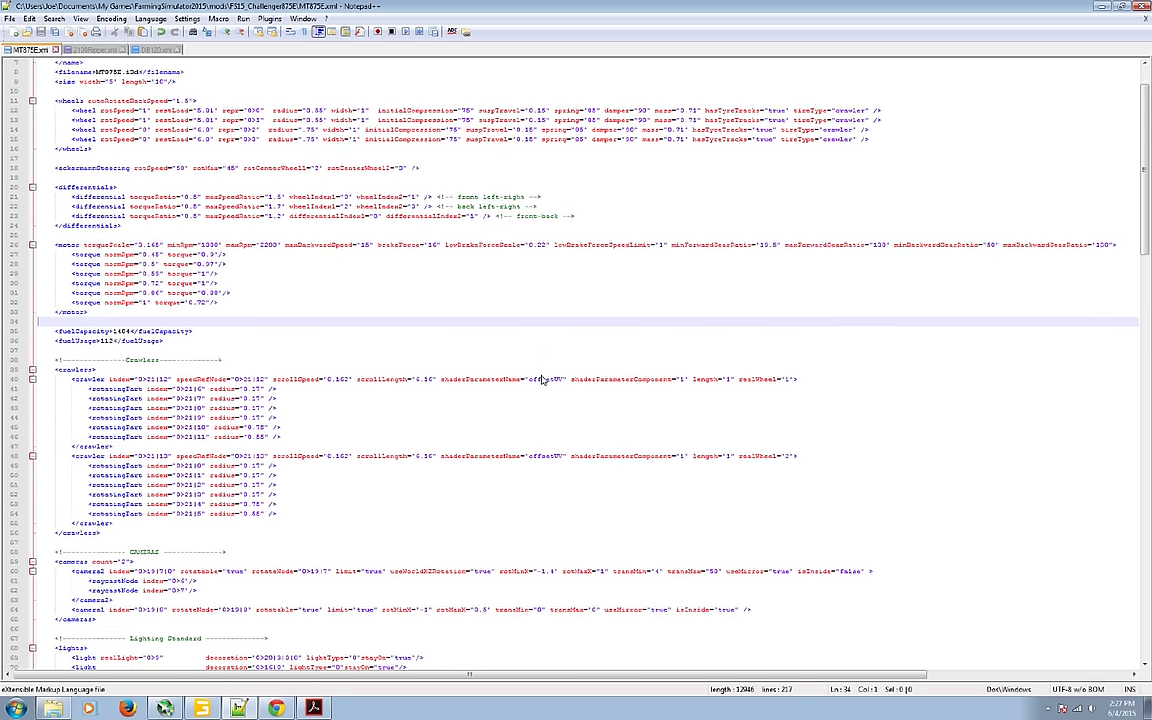
{"action": "scroll", "coordinate": [541, 380], "scroll_direction": "down", "scroll_amount": 4}
Step: Browse the MT875E Scenegraph, from leftFenderRot and wheelBackLeft to the transform–TrackFrame range
{"action": "key", "text": "alt+Tab"}
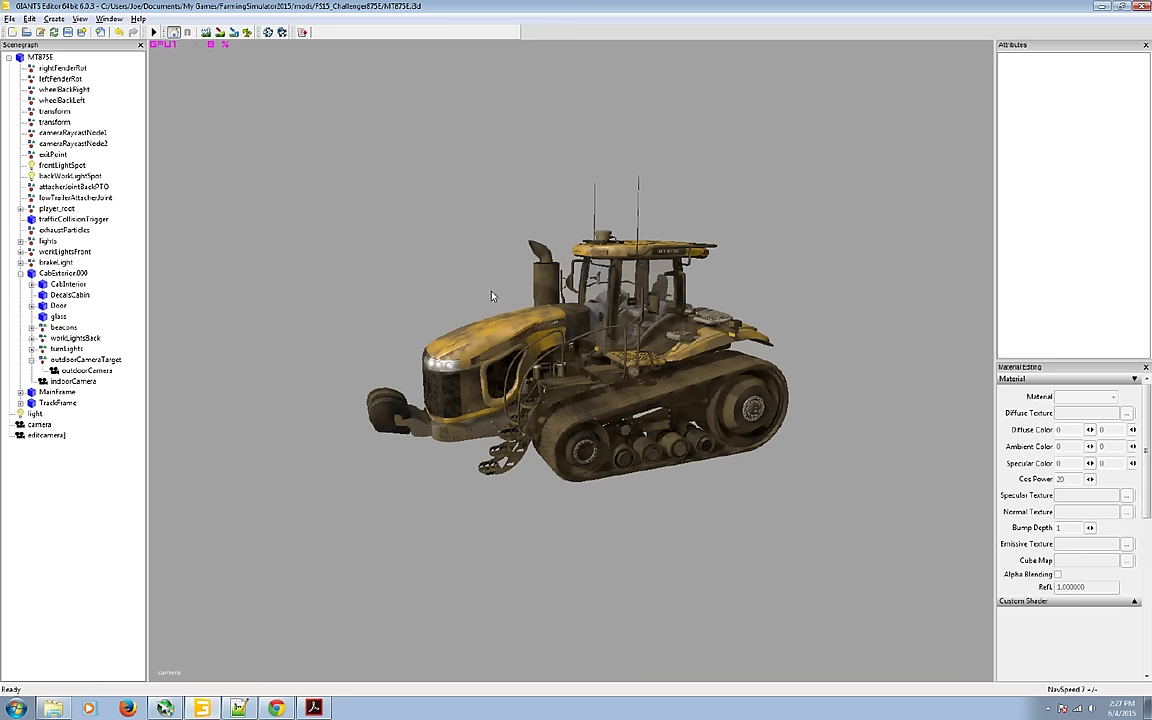
{"action": "left_click", "coordinate": [60, 78]}
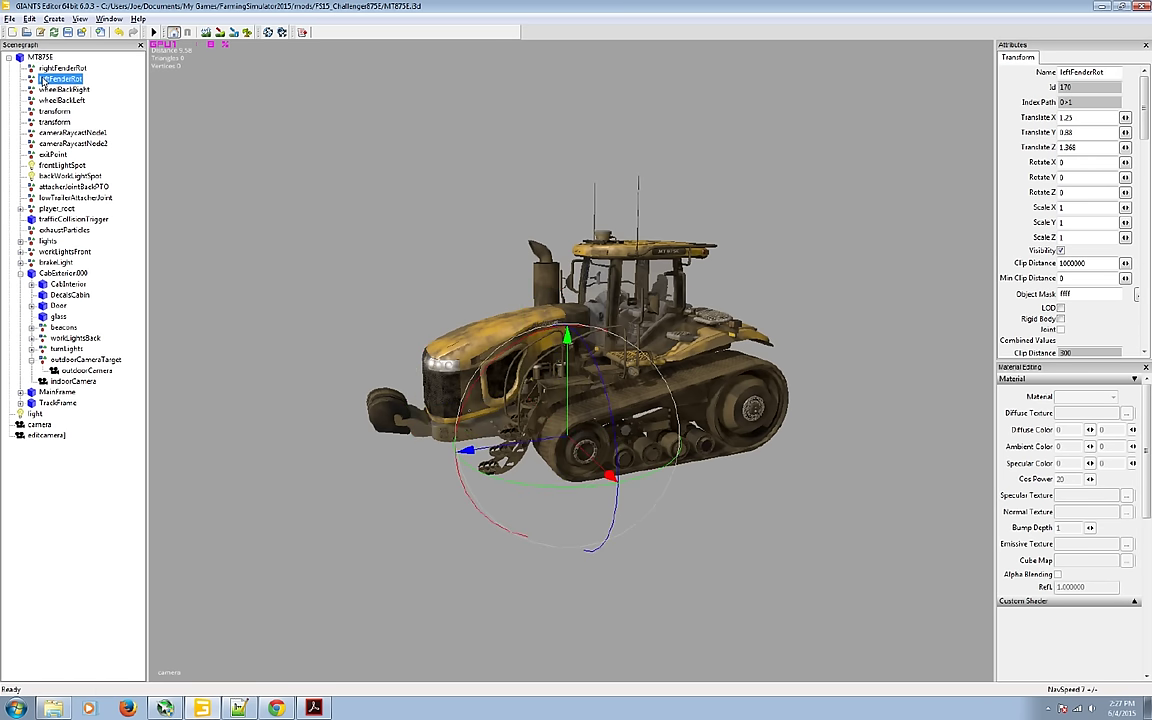
{"action": "key", "text": "Down"}
{"action": "key", "text": "Down"}
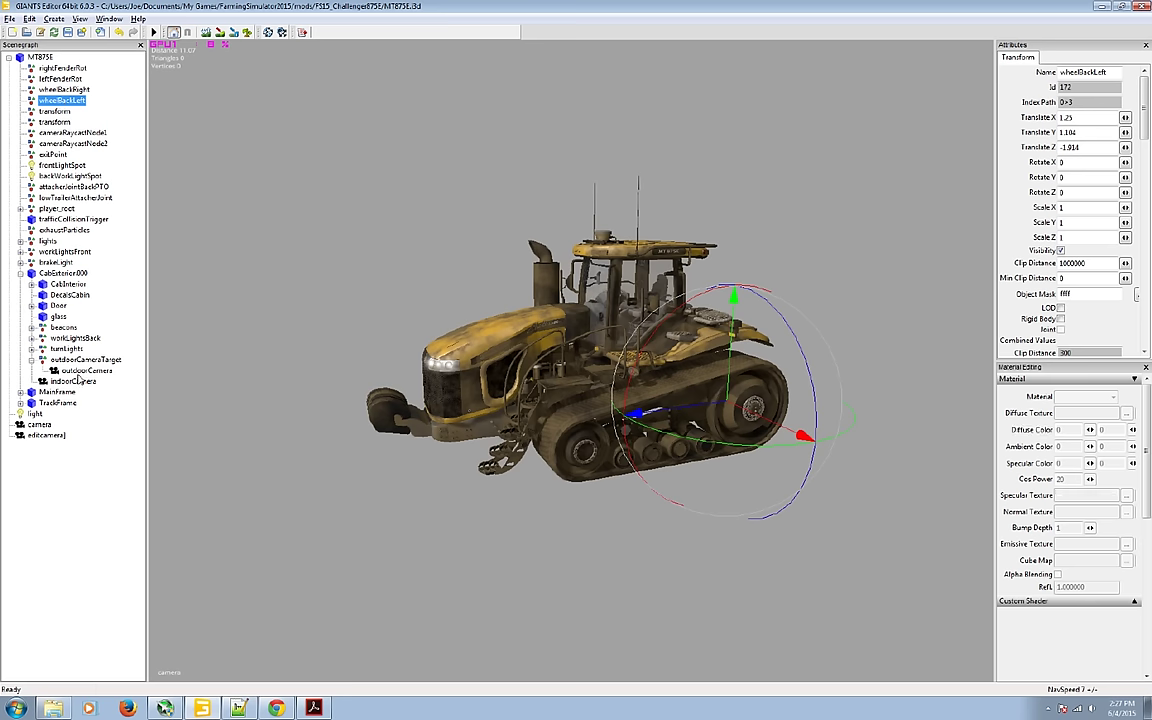
{"action": "left_click", "coordinate": [20, 273]}
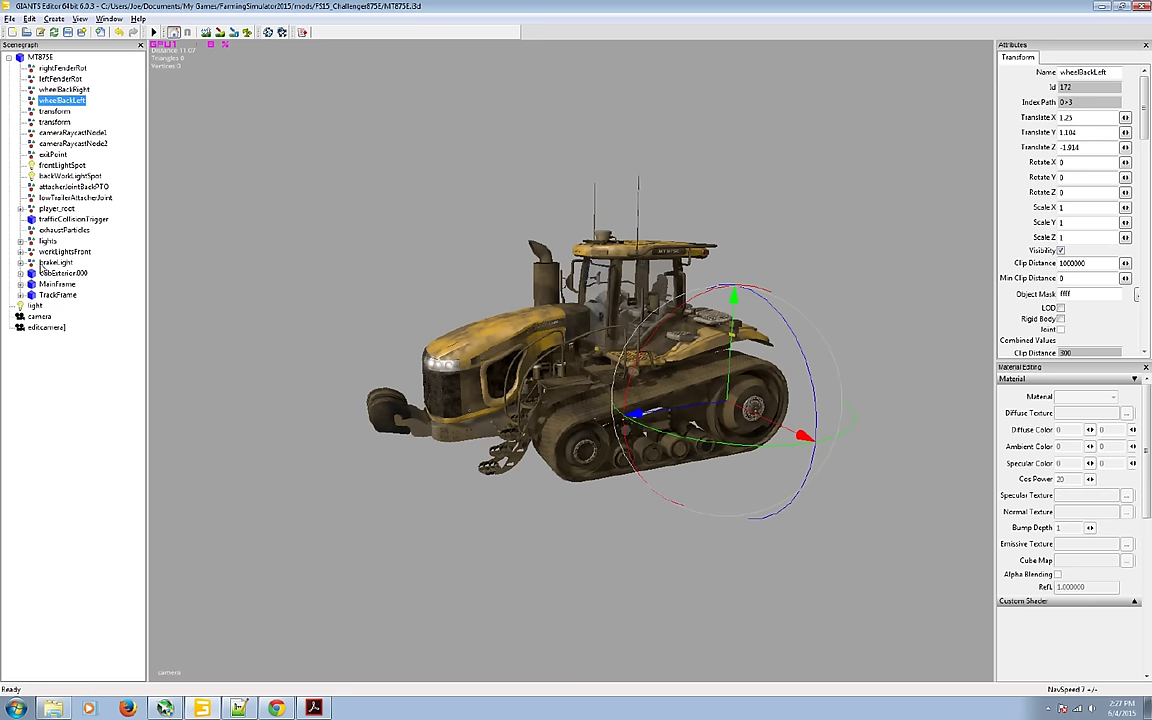
{"action": "left_click", "coordinate": [56, 111]}
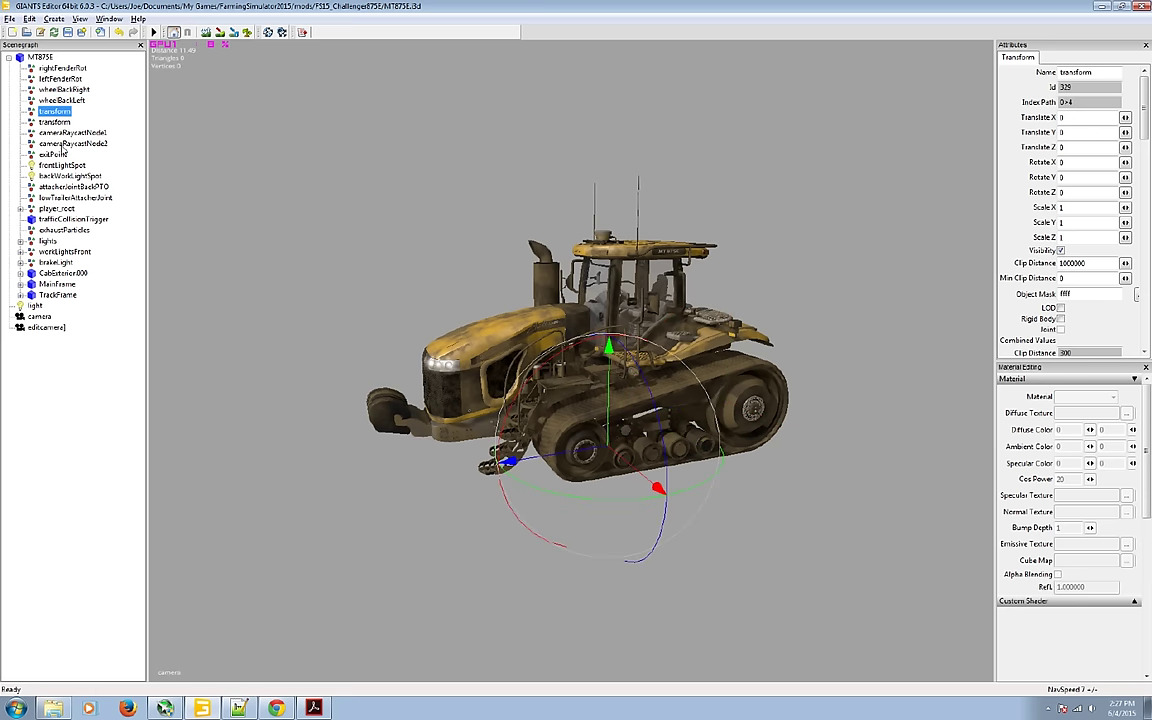
{"action": "left_click", "coordinate": [57, 295]}
{"action": "left_click", "coordinate": [55, 110]}
{"action": "left_click", "coordinate": [57, 295], "text": "shift"}
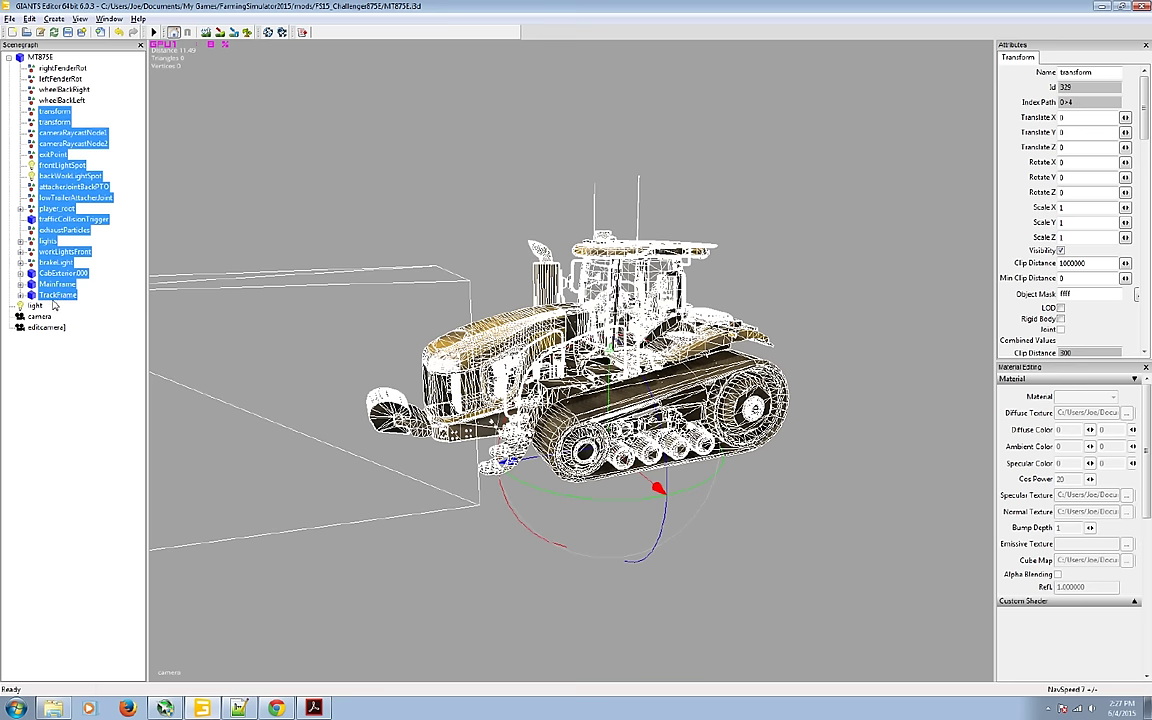
Step: Select TrackFrame, then MainFrame, and return to MT875E.xml in Notepad++
{"action": "left_click", "coordinate": [55, 399]}
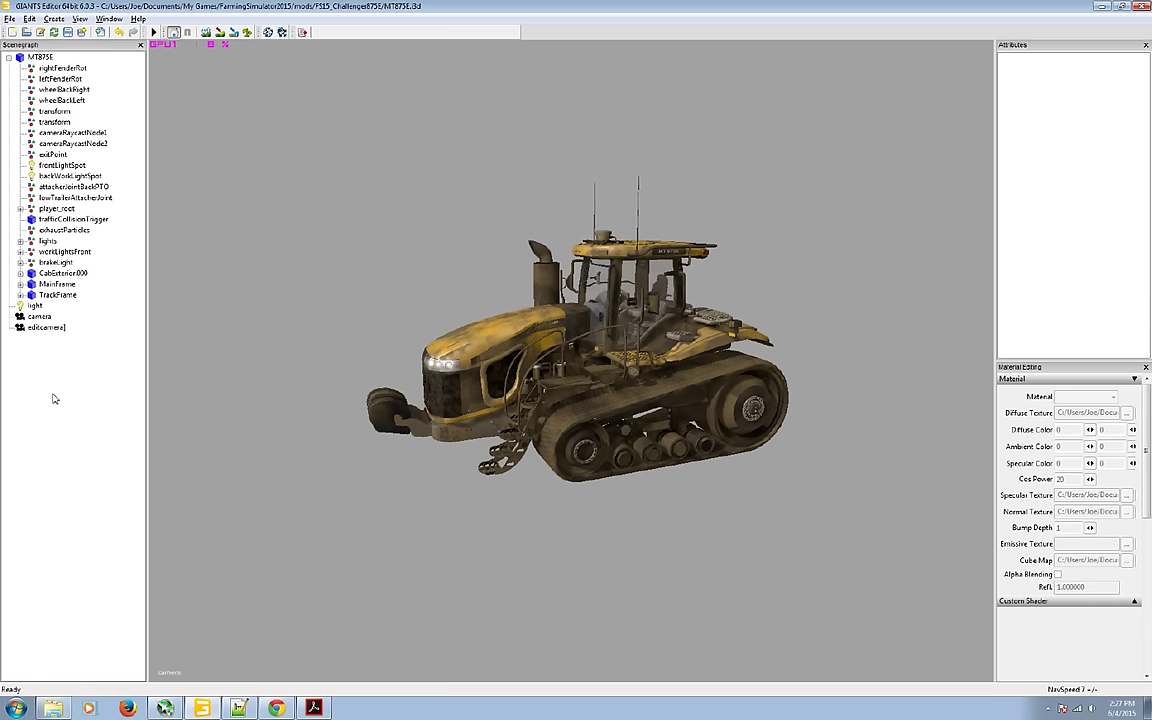
{"action": "left_click", "coordinate": [55, 296]}
{"action": "key", "text": "Up"}
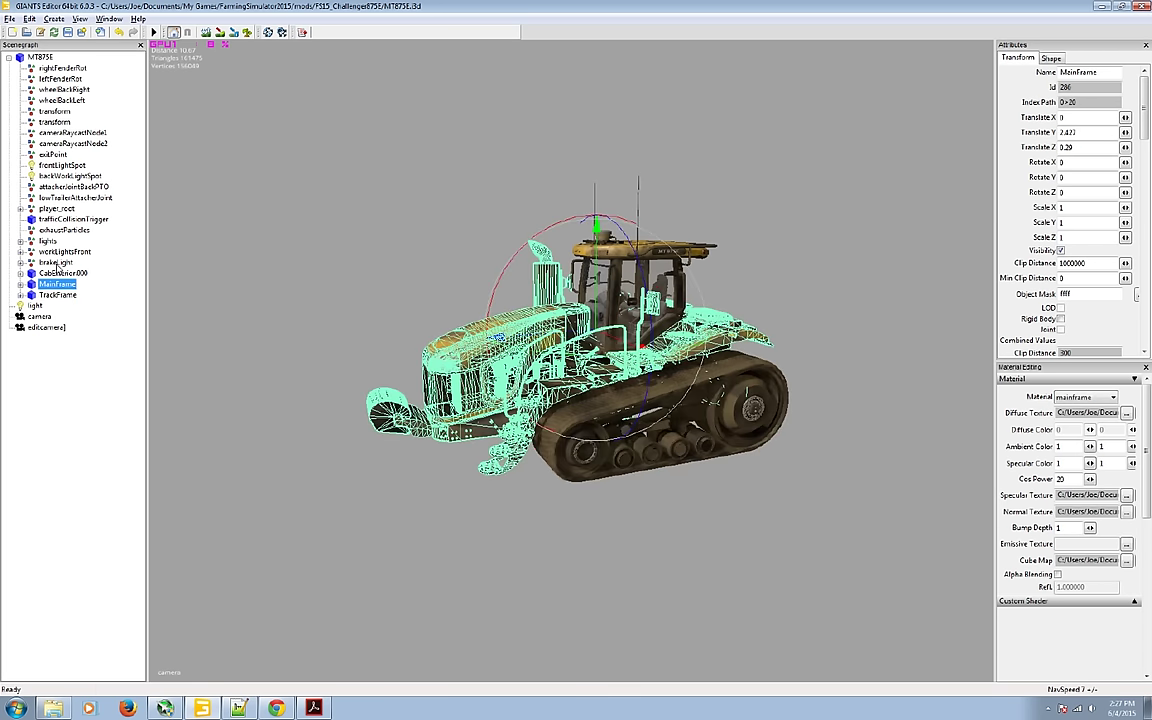
{"action": "left_click", "coordinate": [238, 708]}
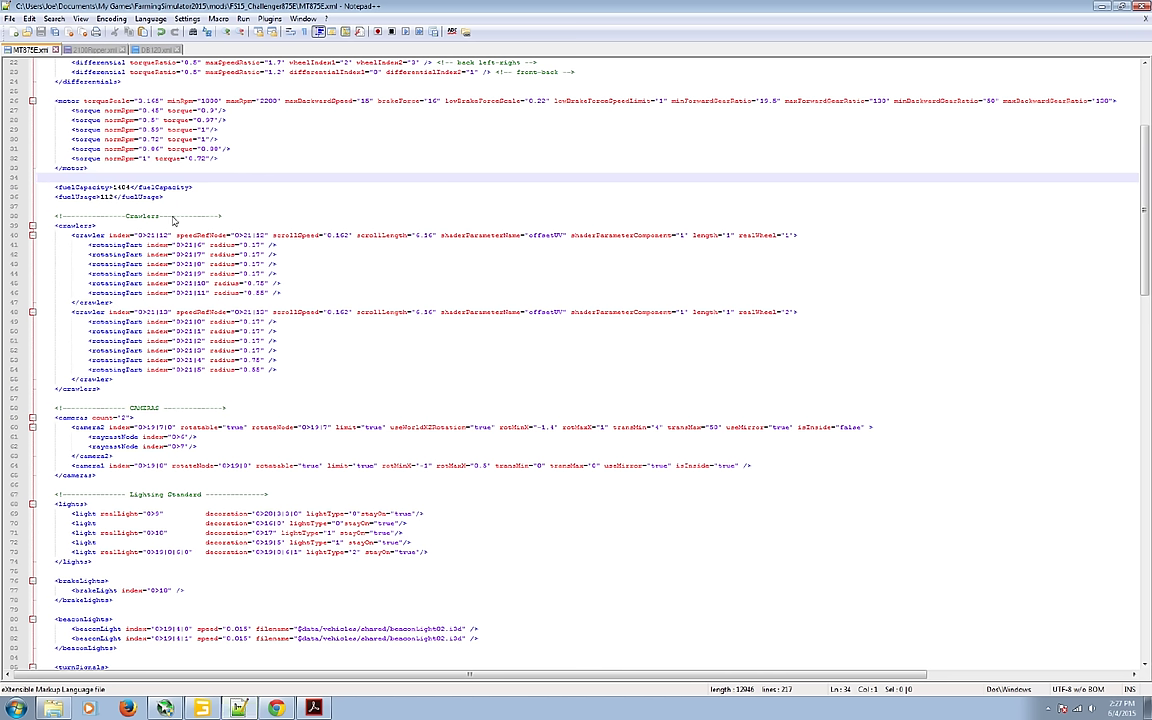